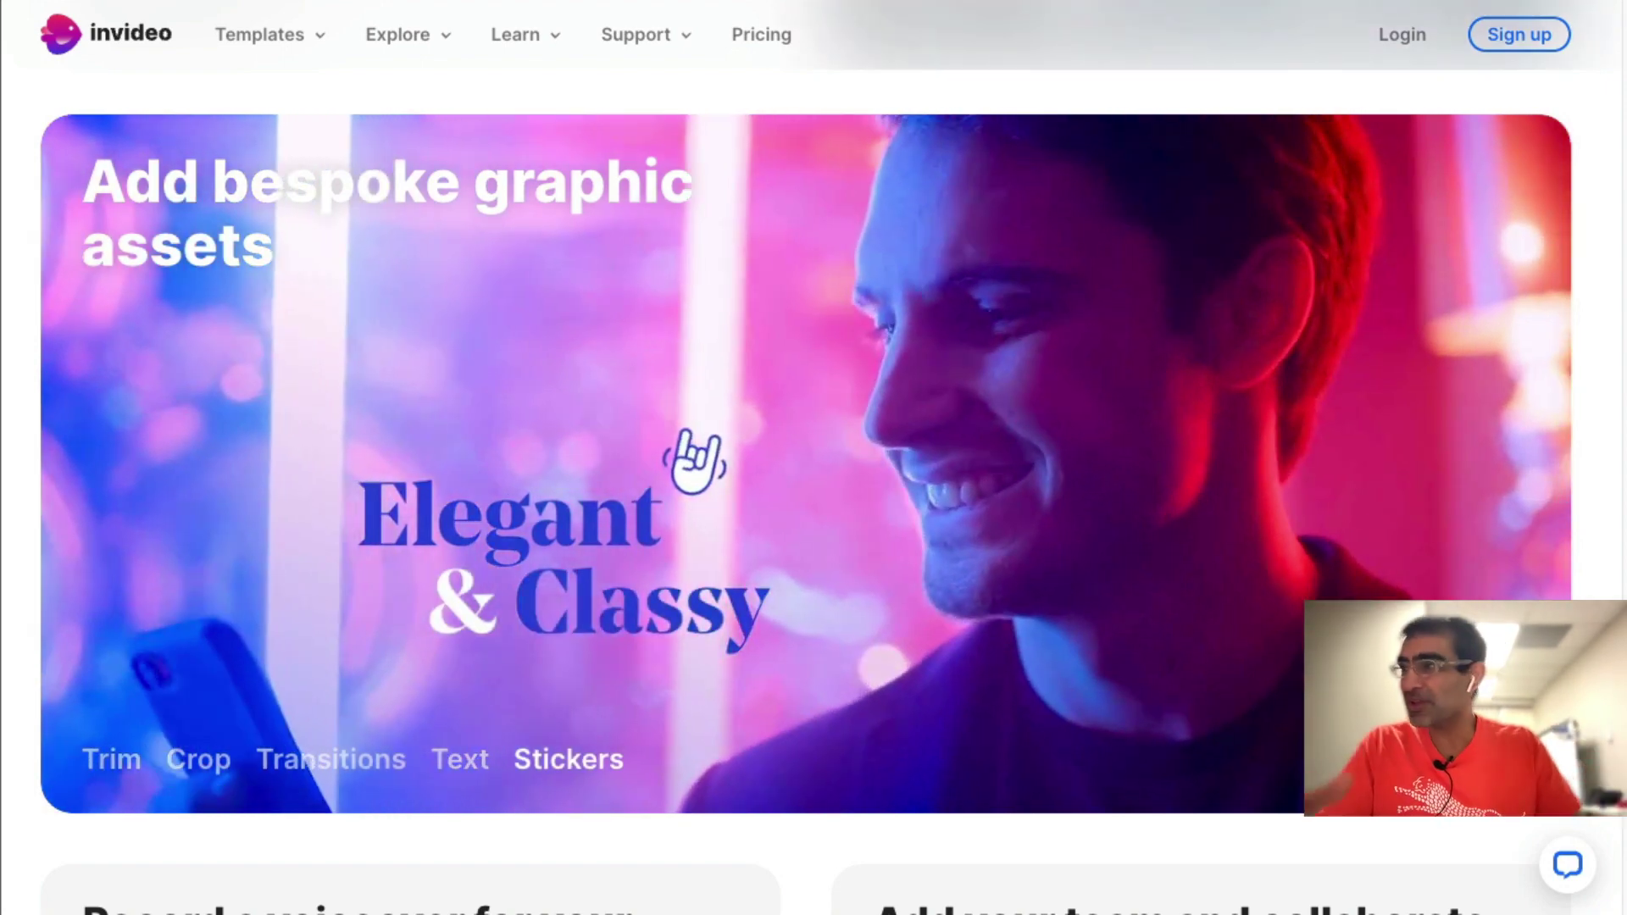
scroll(643, 430, down, 7)
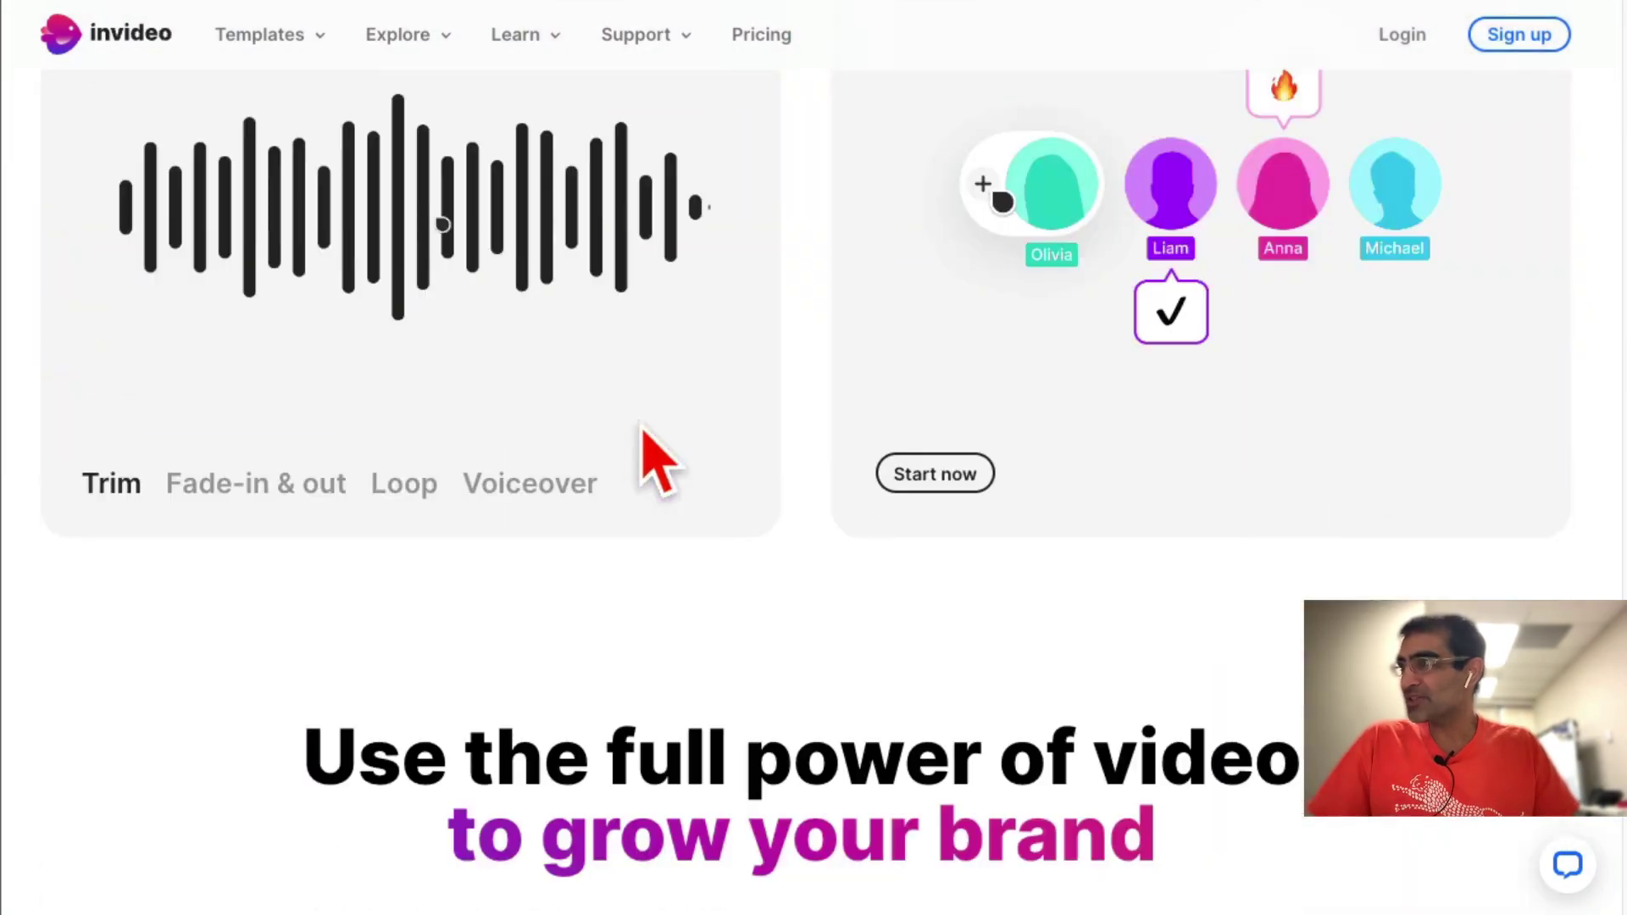
scroll(655, 458, up, 10)
scroll(655, 458, down, 6)
scroll(654, 458, down, 4)
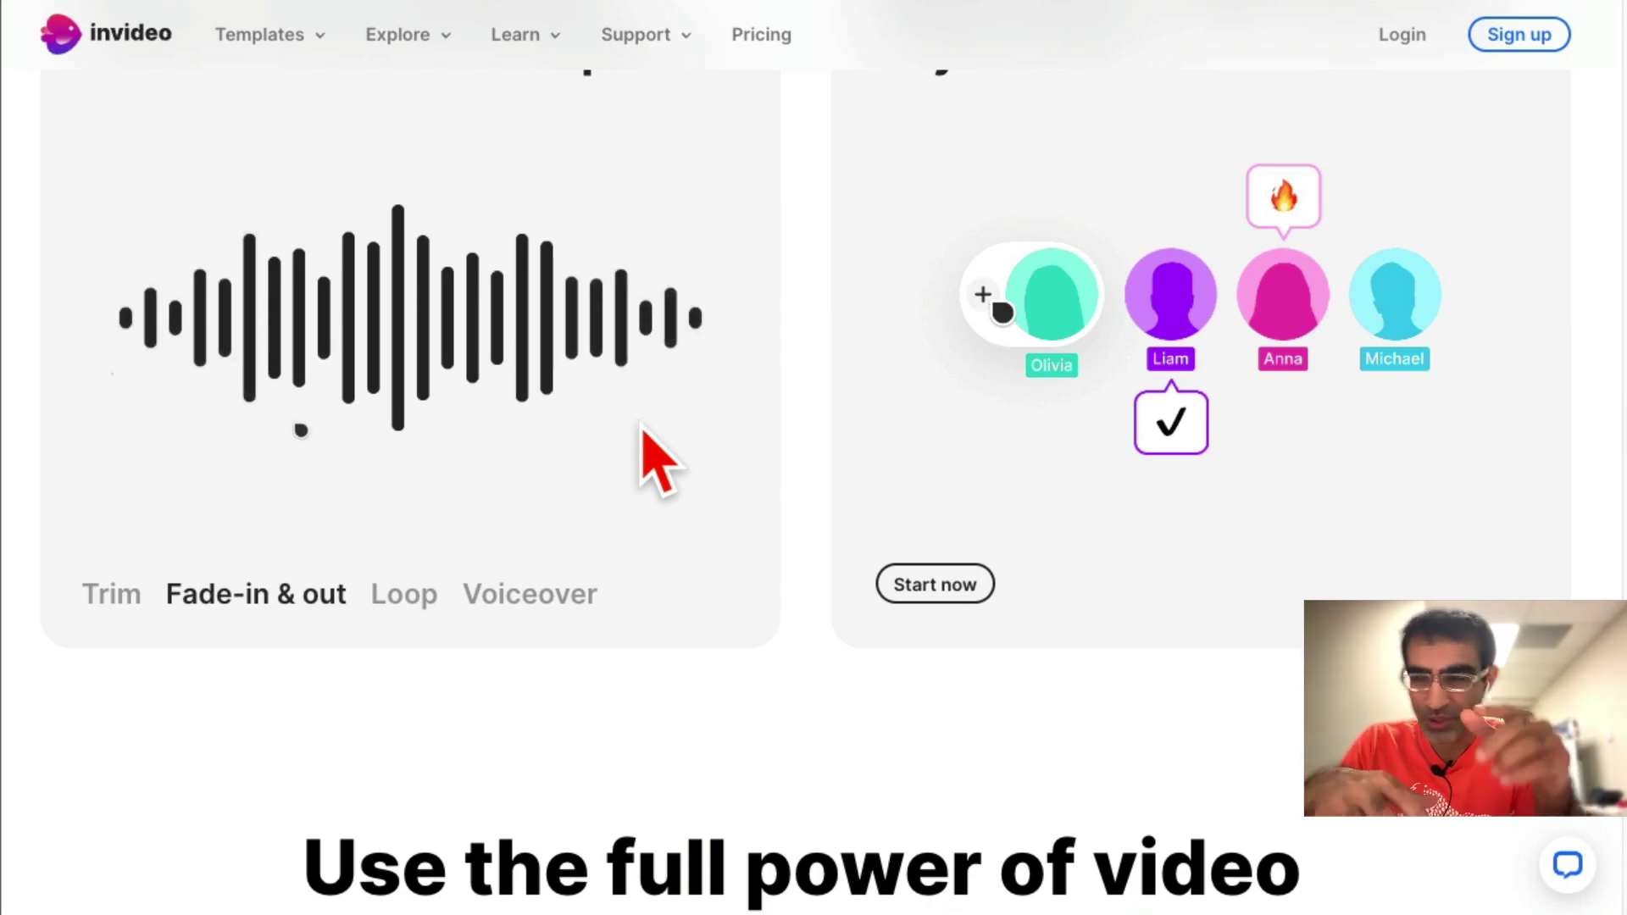
scroll(793, 454, down, 5)
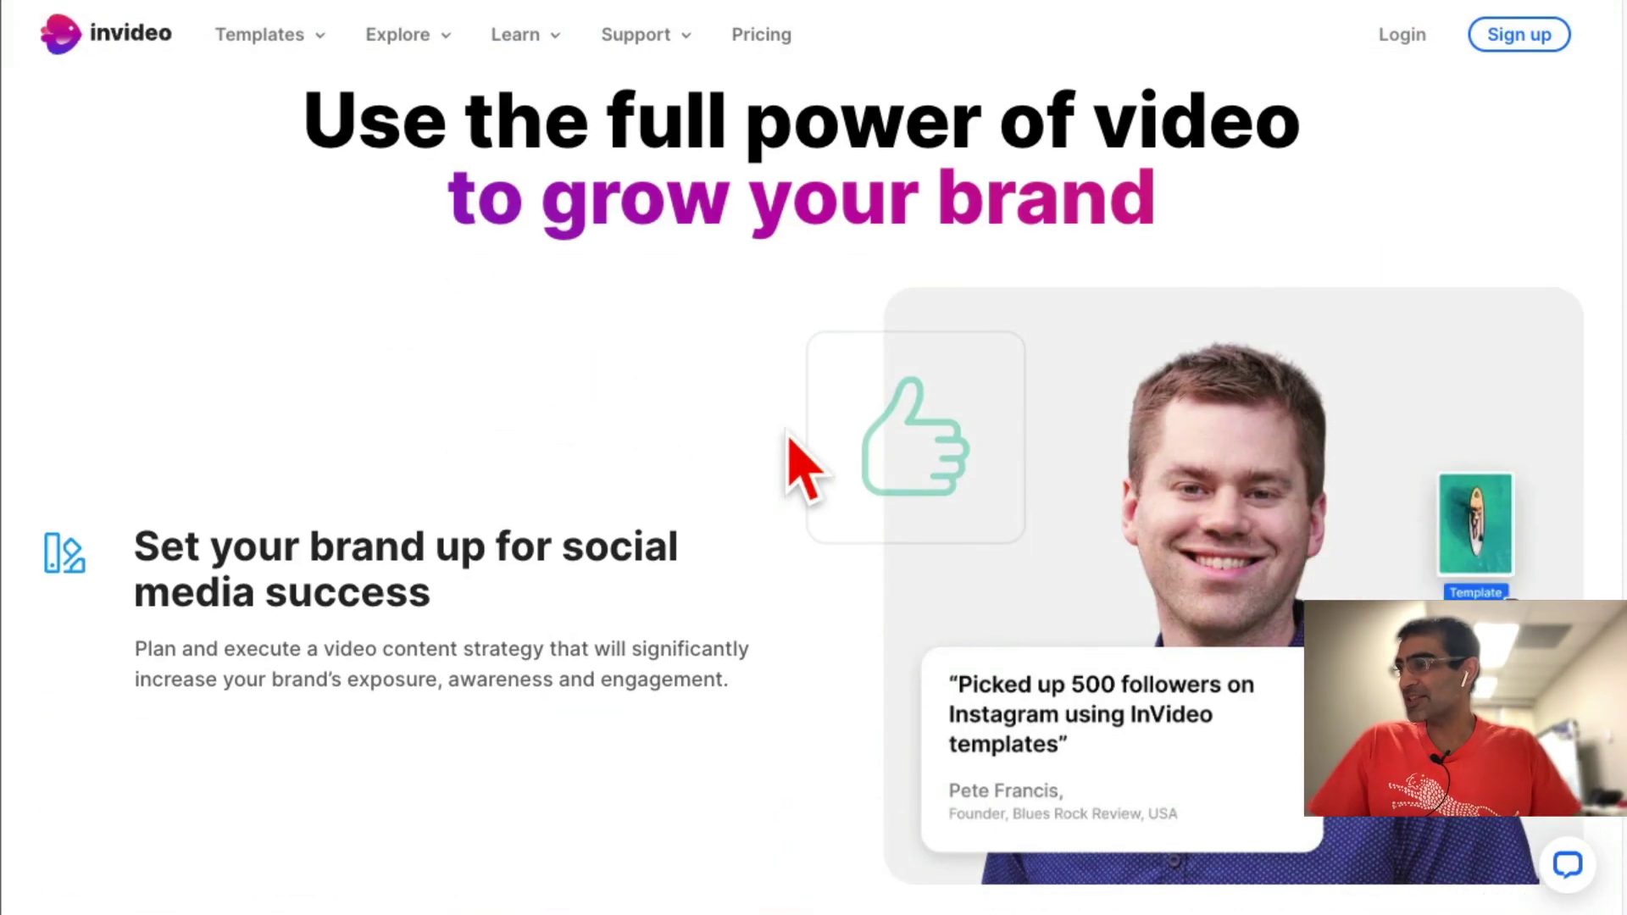
scroll(792, 454, down, 4)
scroll(792, 453, down, 4)
scroll(793, 453, up, 5)
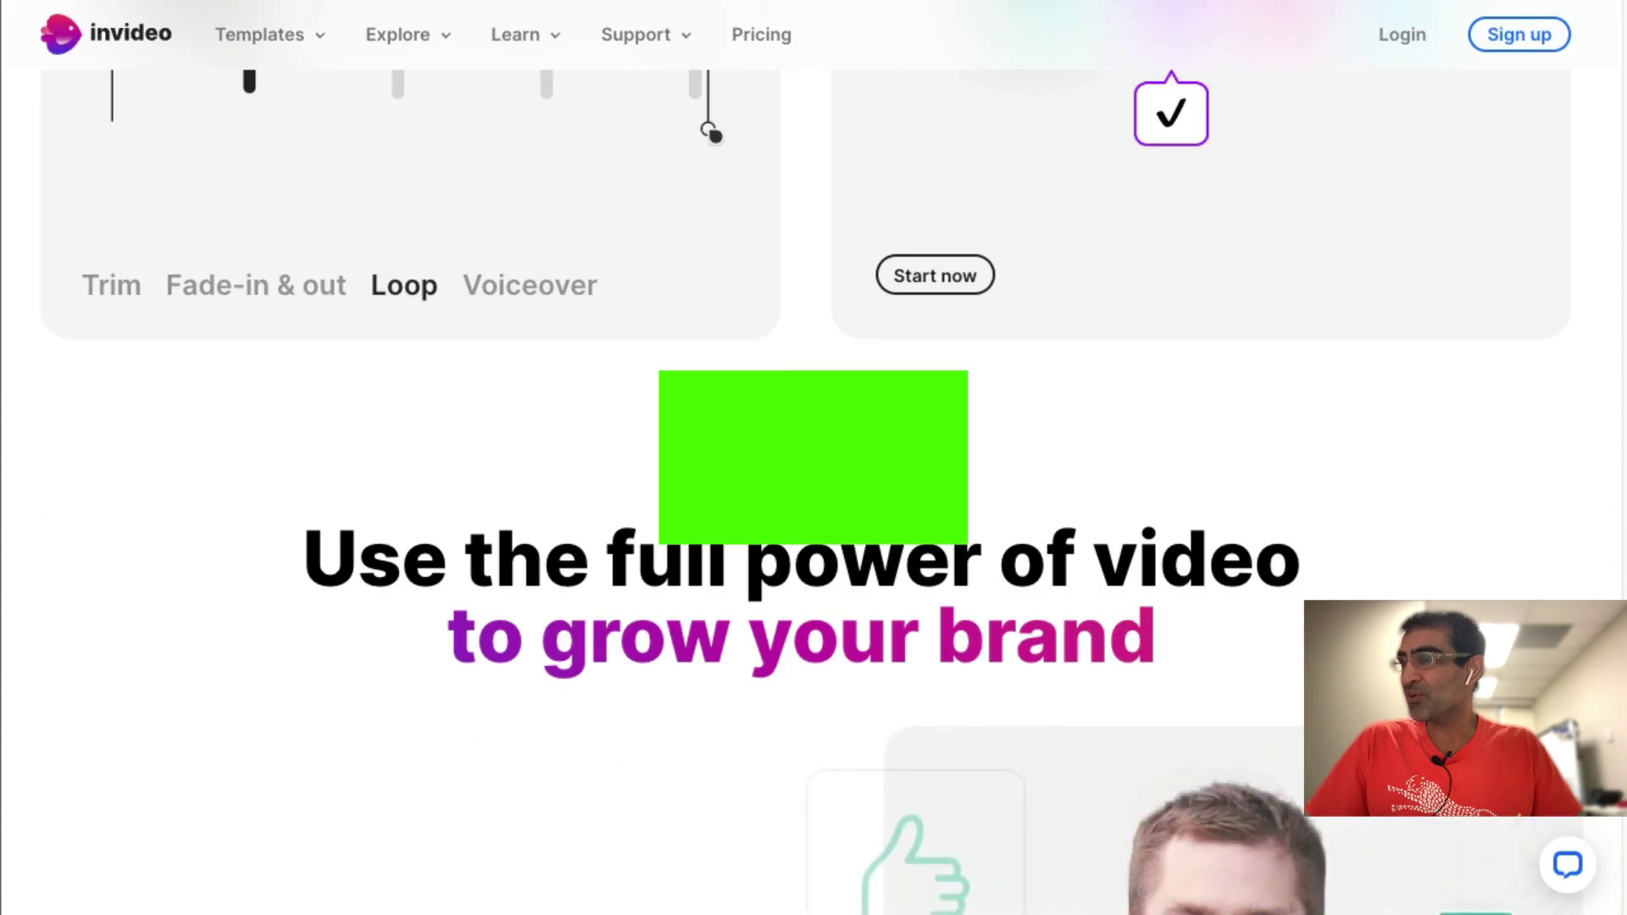
scroll(791, 454, up, 5)
scroll(793, 454, up, 5)
scroll(1063, 538, down, 2)
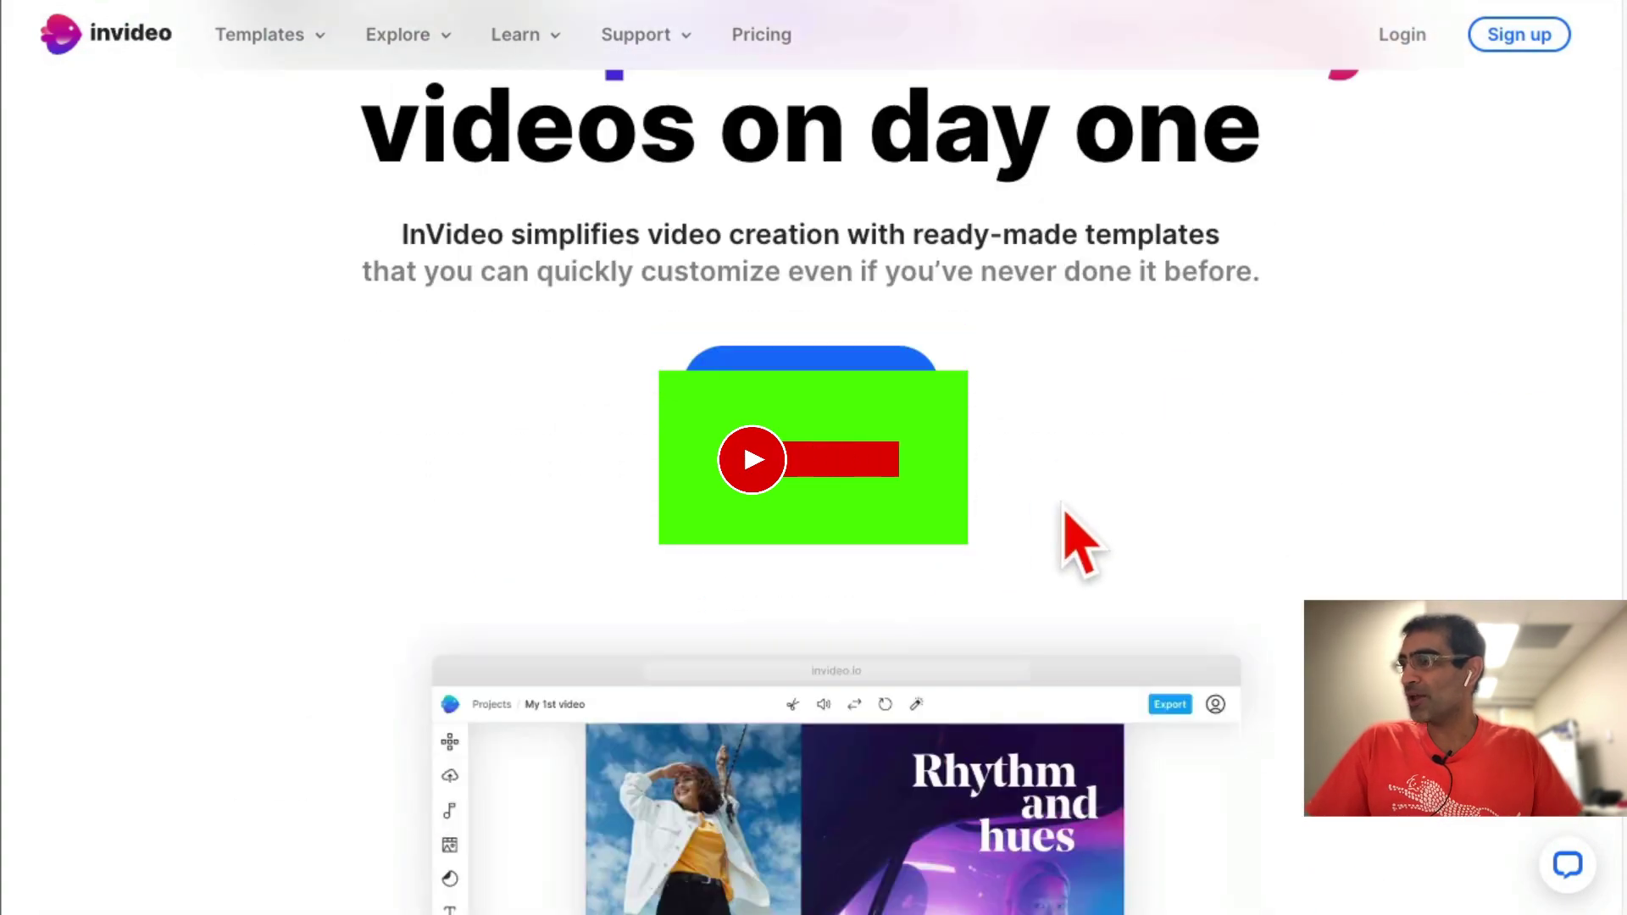
scroll(1064, 537, down, 5)
scroll(1078, 537, up, 3)
scroll(1079, 538, up, 3)
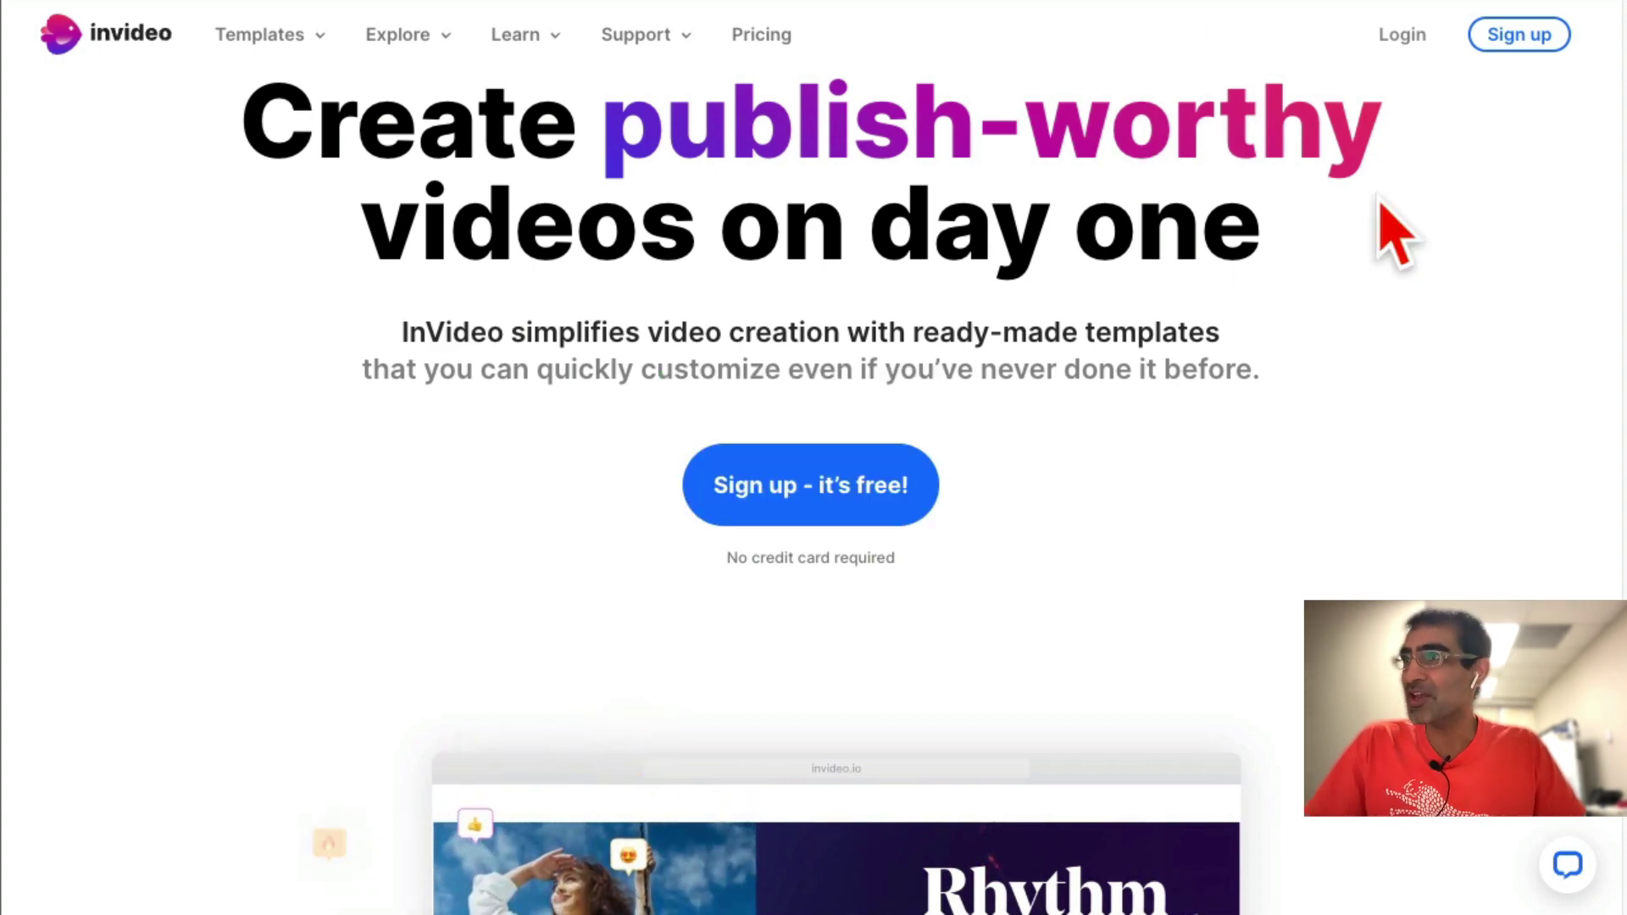
- Sign in to InVideo with the browser's saved email and password
click(1403, 38)
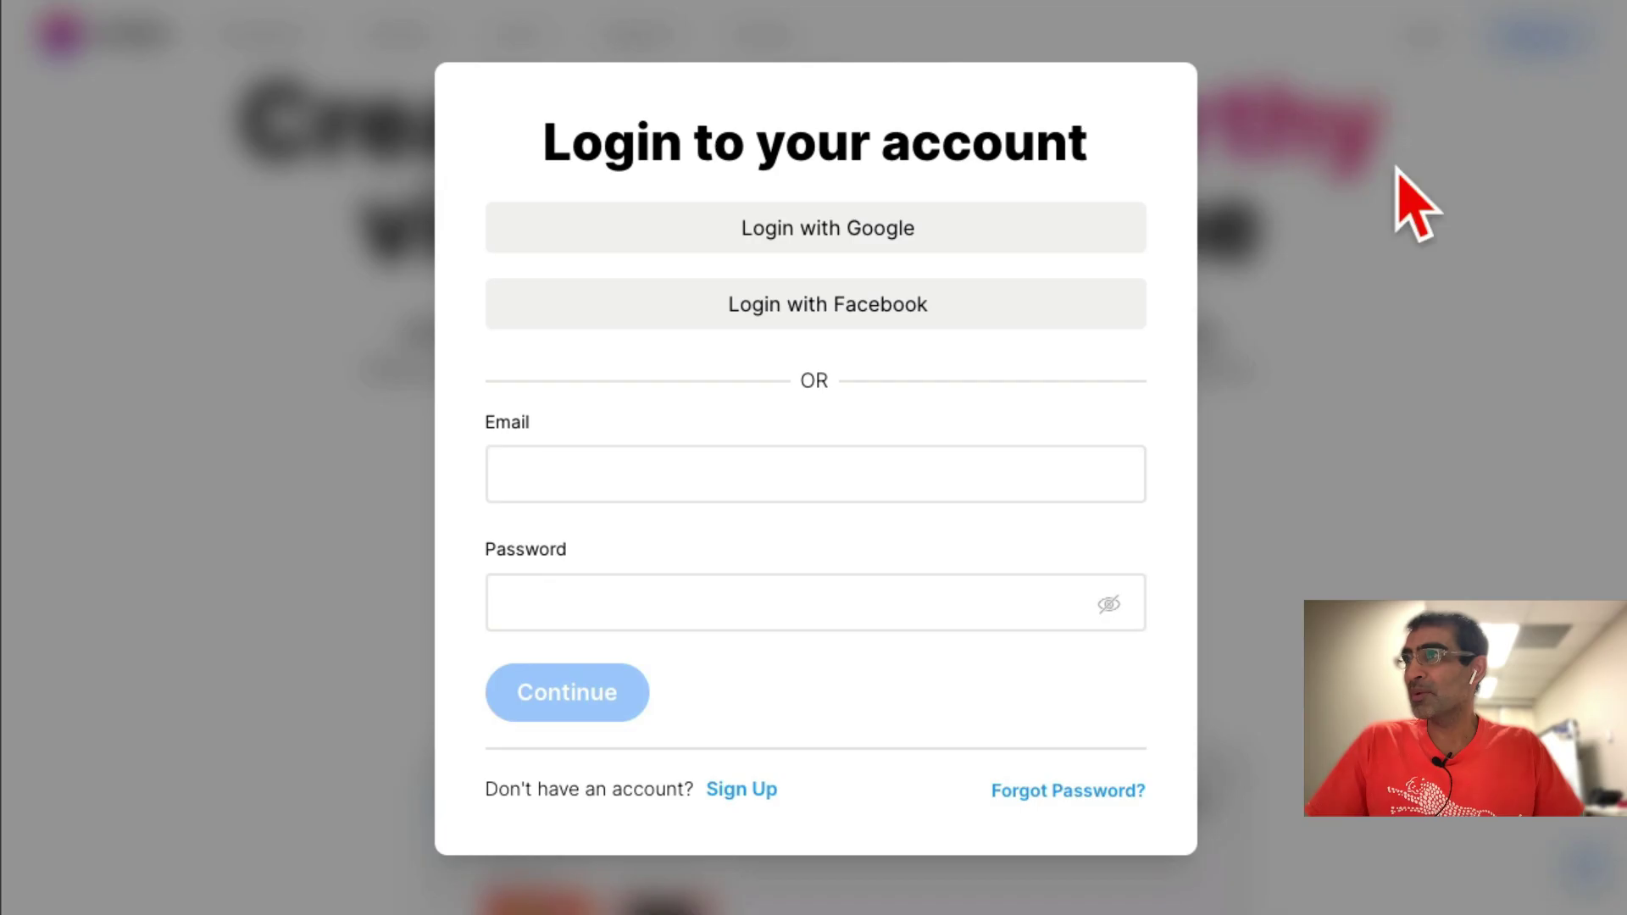
click(805, 470)
click(791, 562)
click(567, 691)
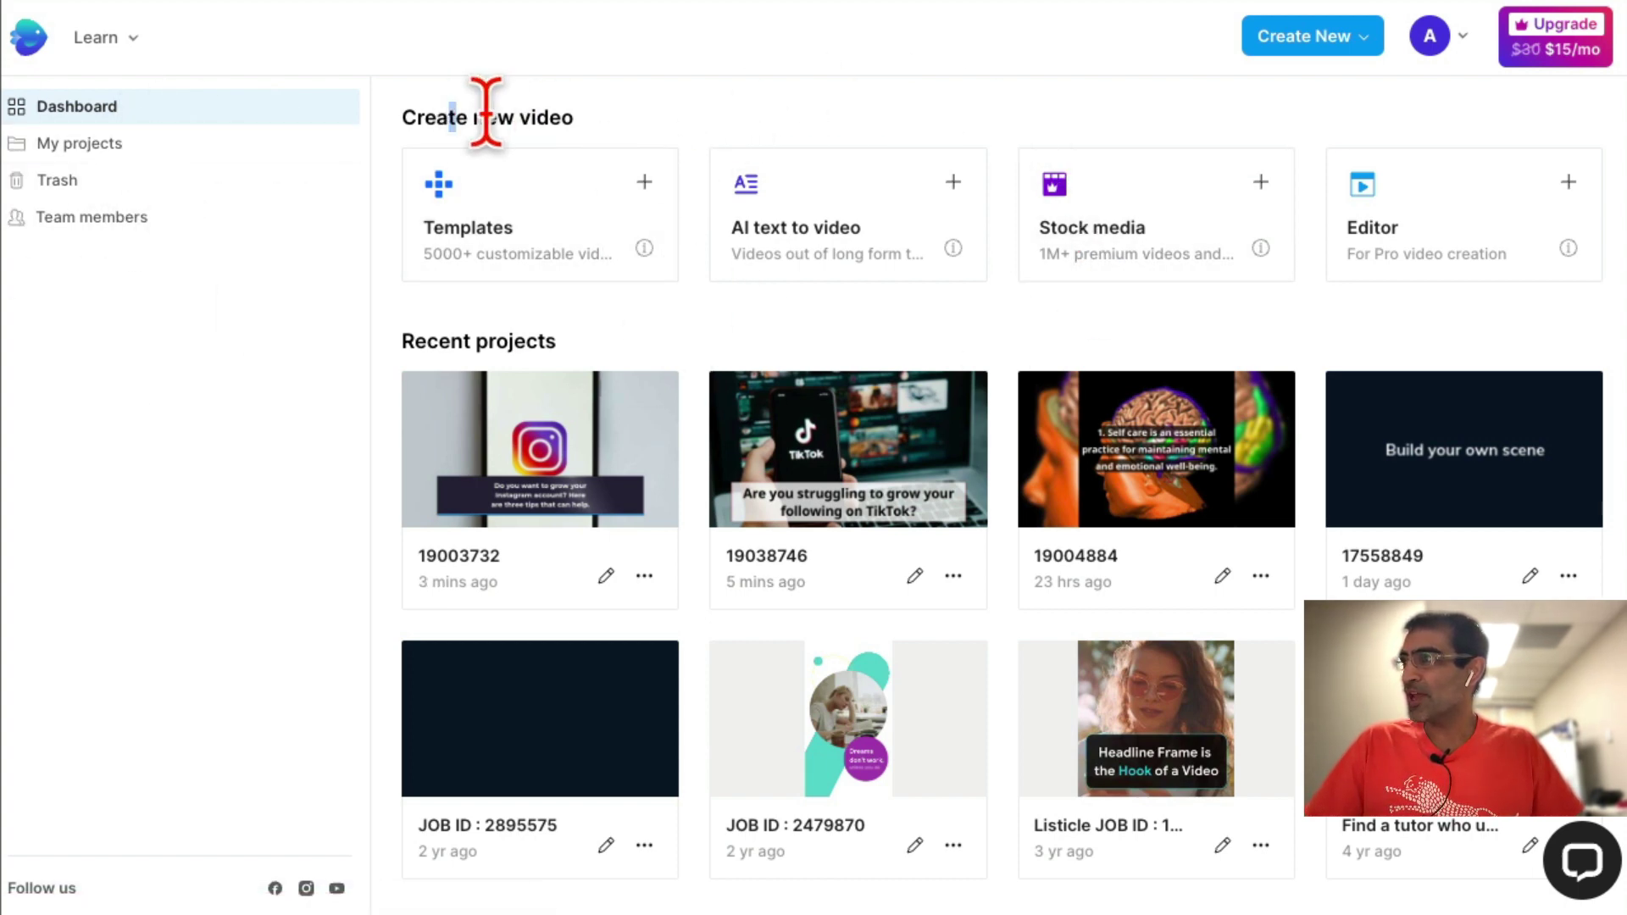
- Start a new video from the dashboard's AI text to video card
drag(486, 113, 578, 118)
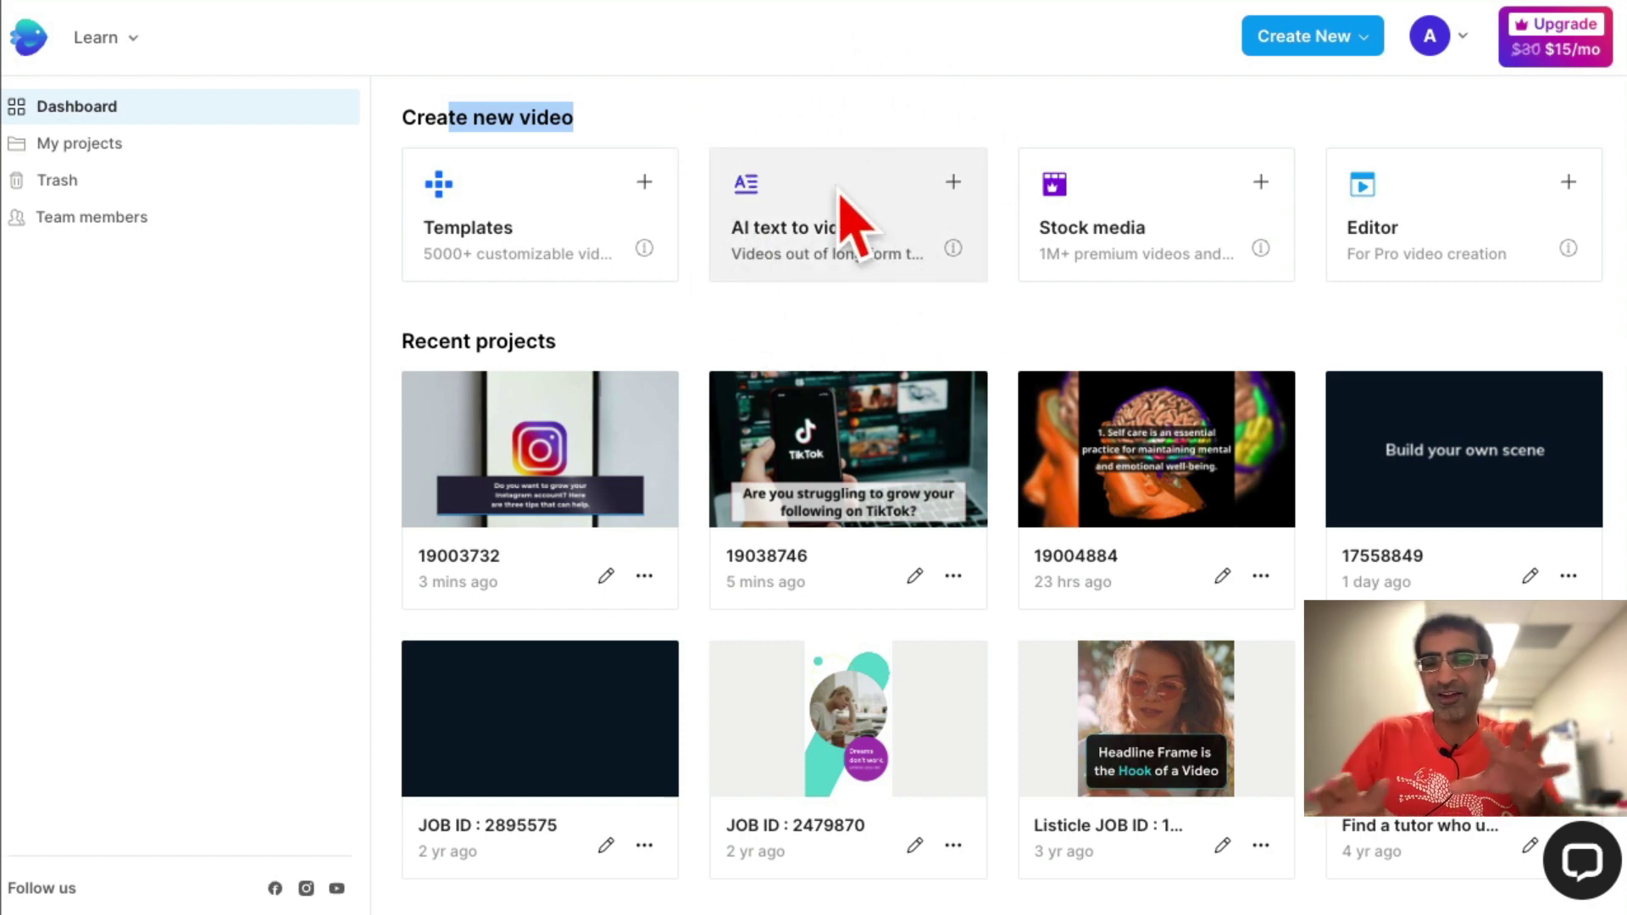
click(963, 187)
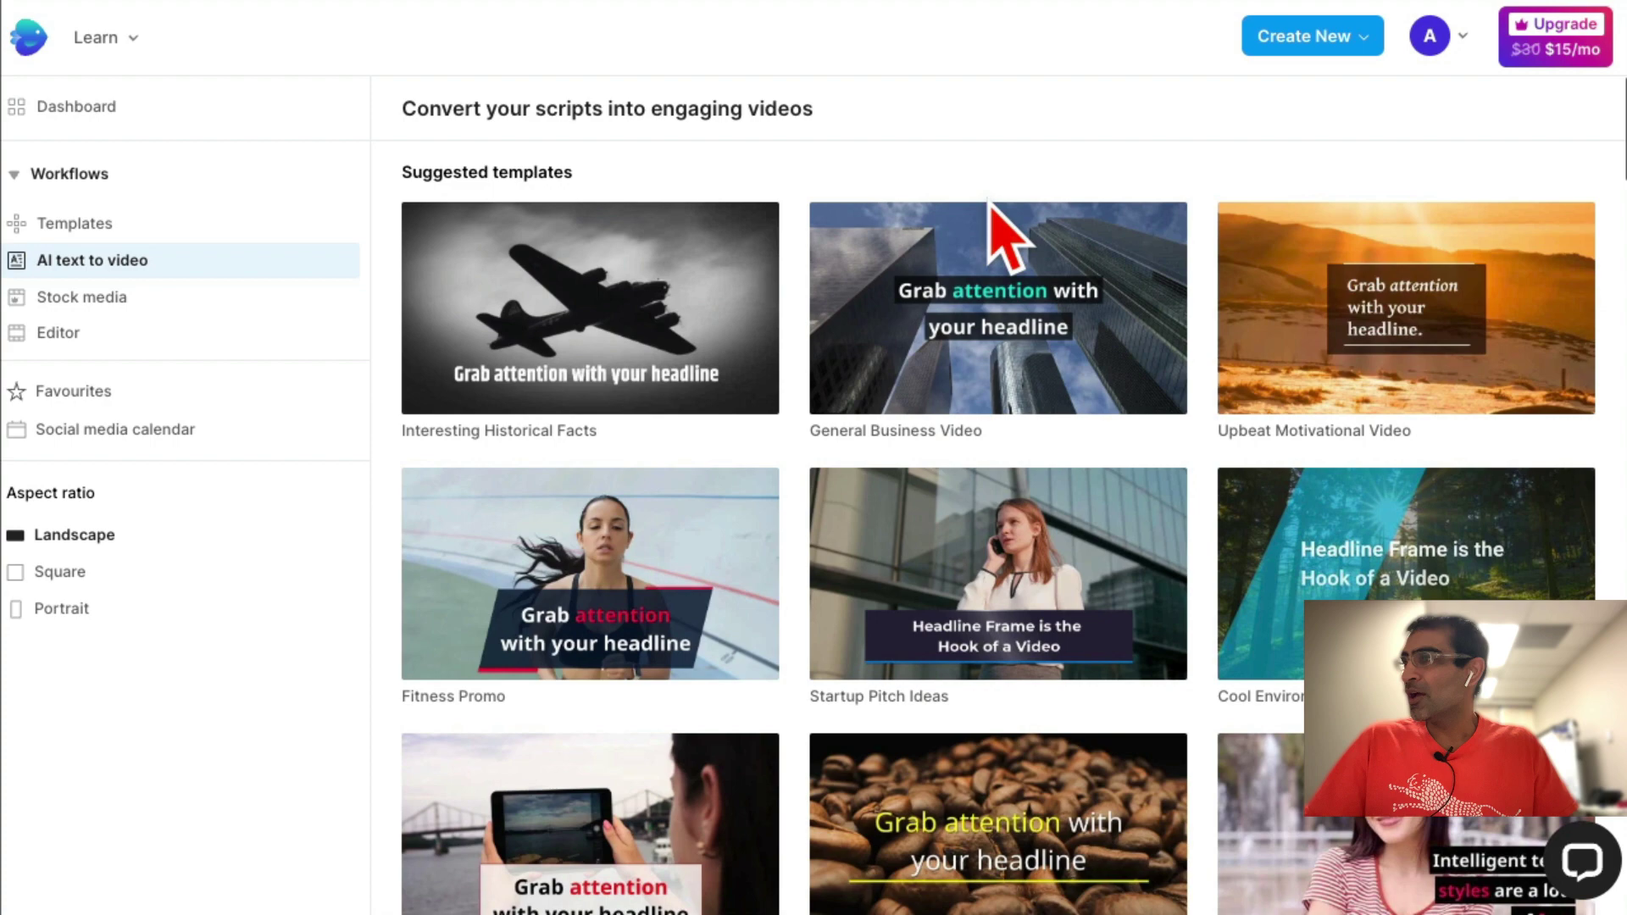
scroll(1096, 384, down, 1)
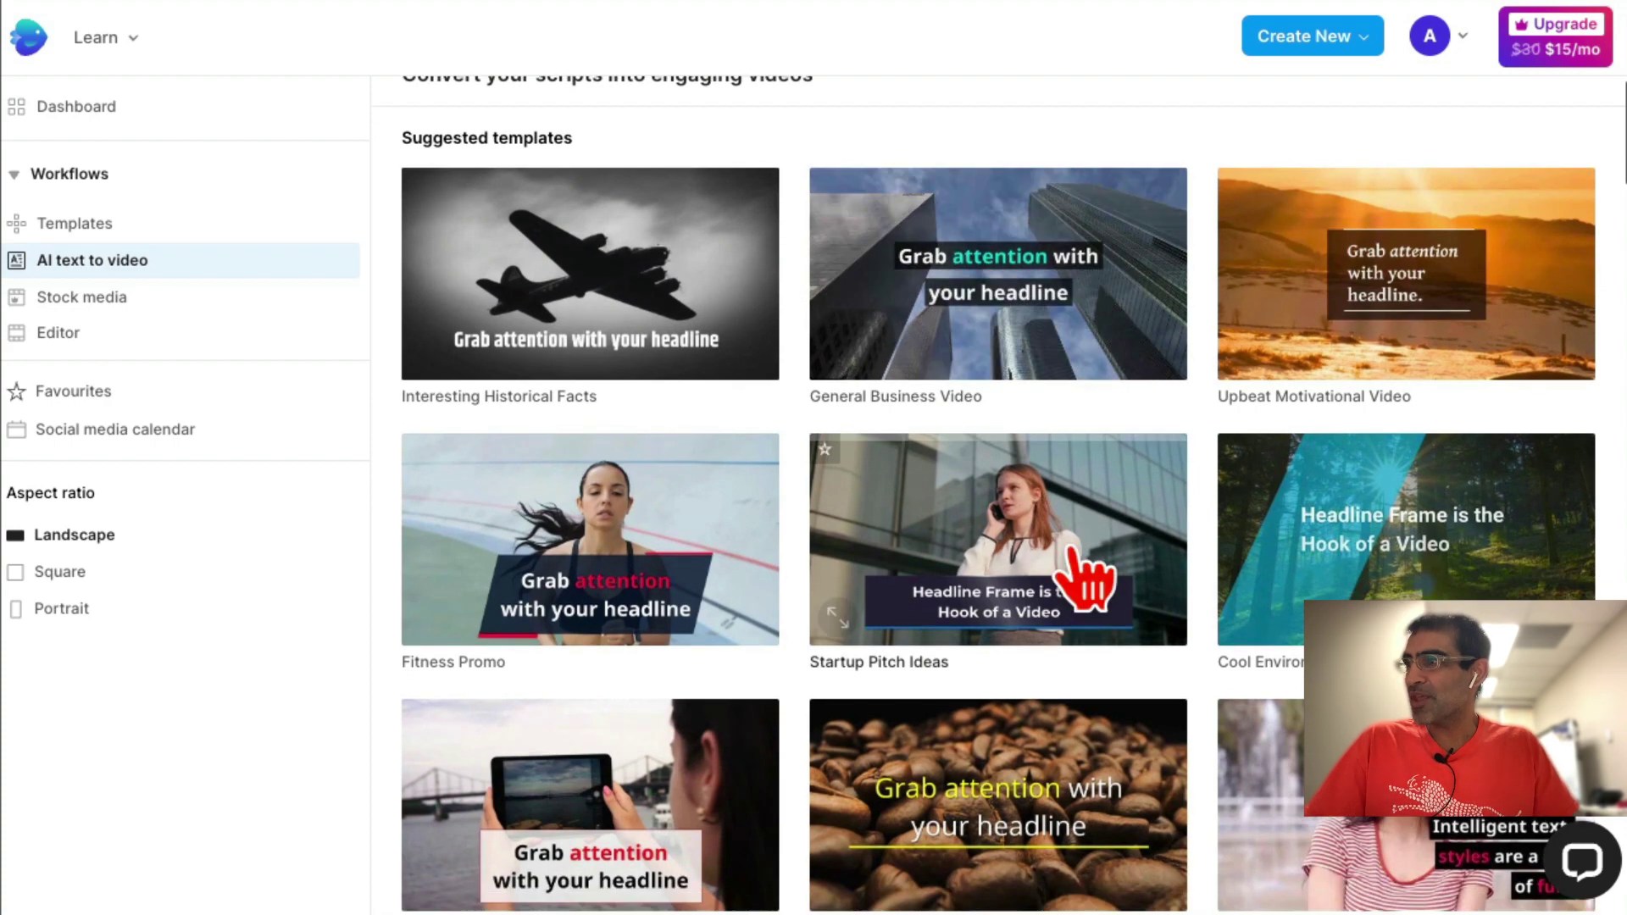
scroll(1075, 572, down, 2)
scroll(1512, 368, down, 3)
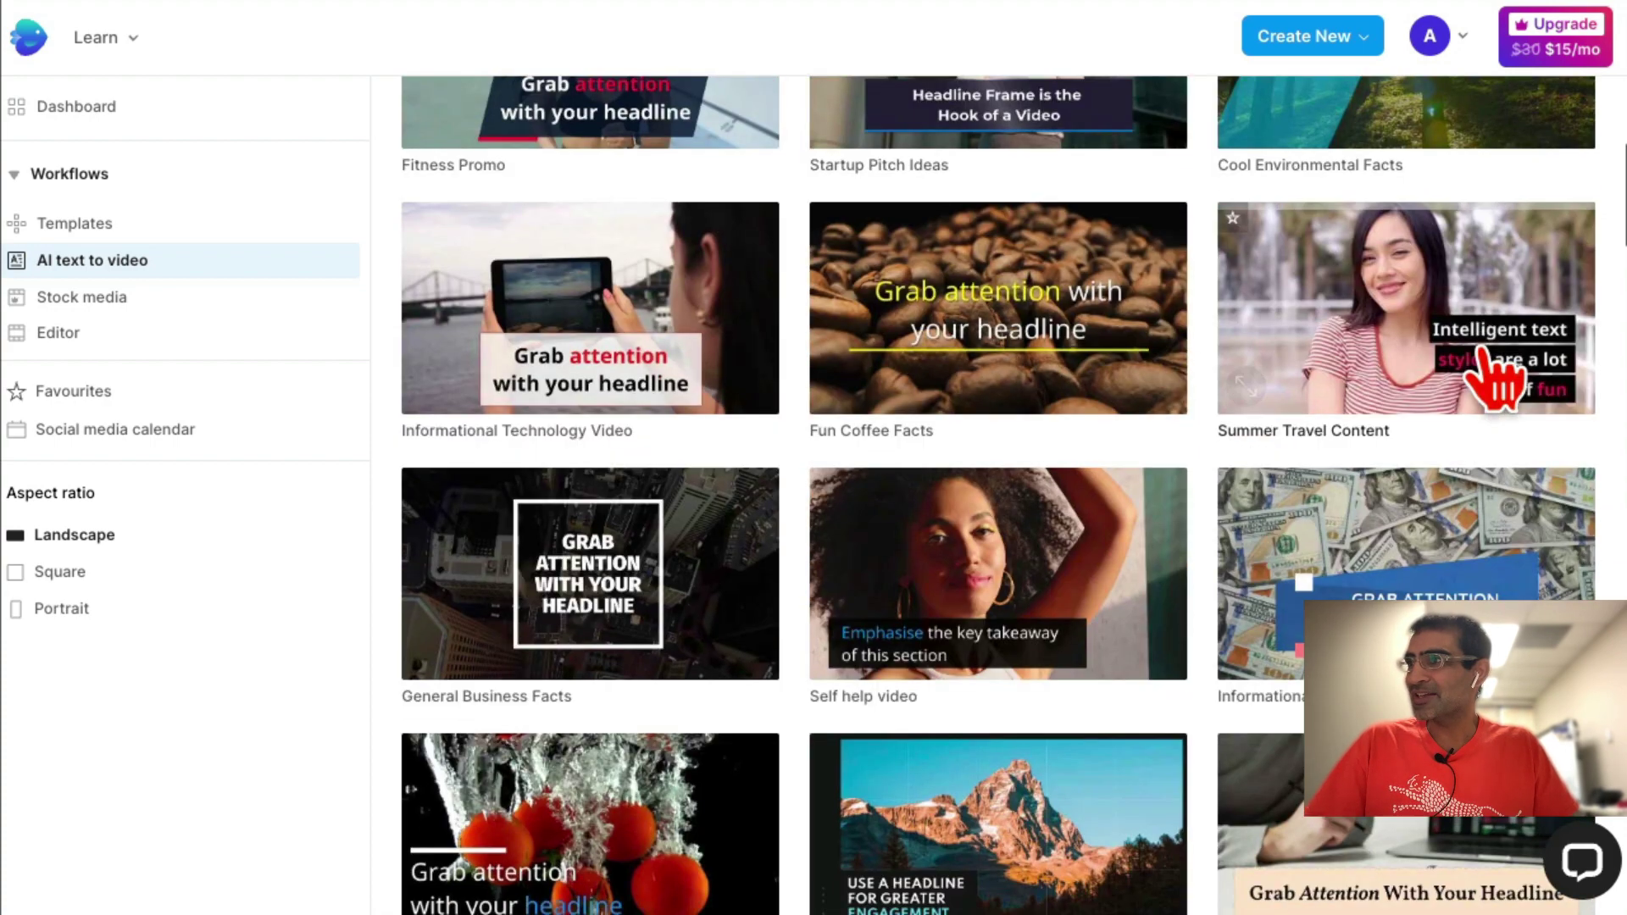
scroll(1494, 364, down, 3)
scroll(1398, 323, down, 2)
scroll(1086, 400, down, 5)
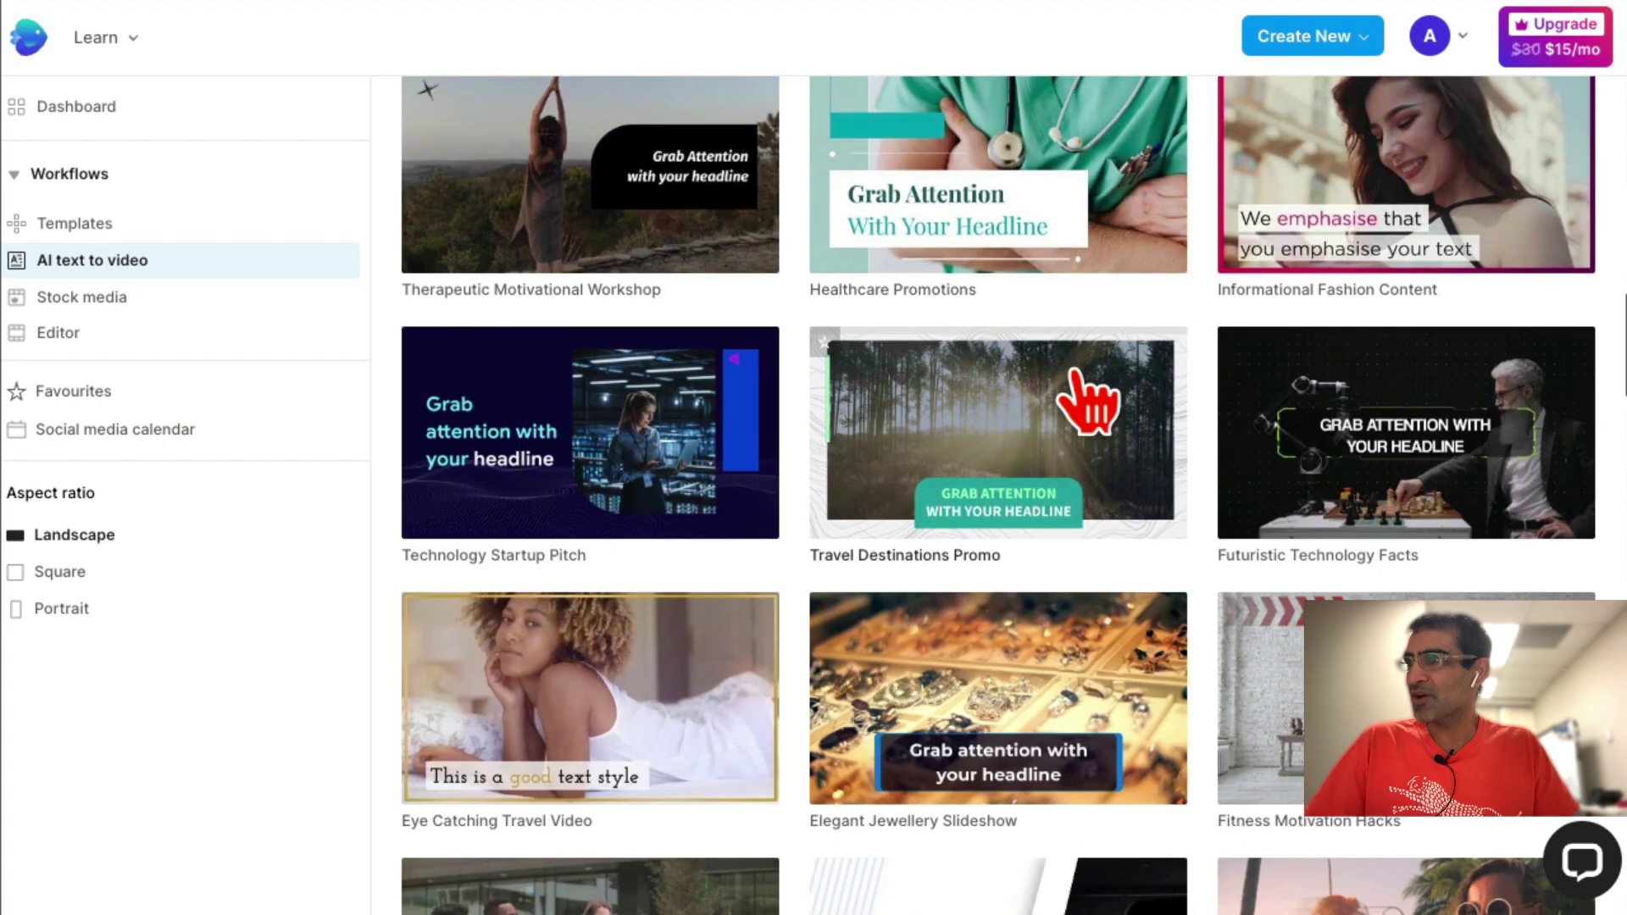
scroll(1087, 400, down, 3)
scroll(1087, 400, down, 5)
scroll(1088, 400, down, 1)
scroll(1087, 401, down, 3)
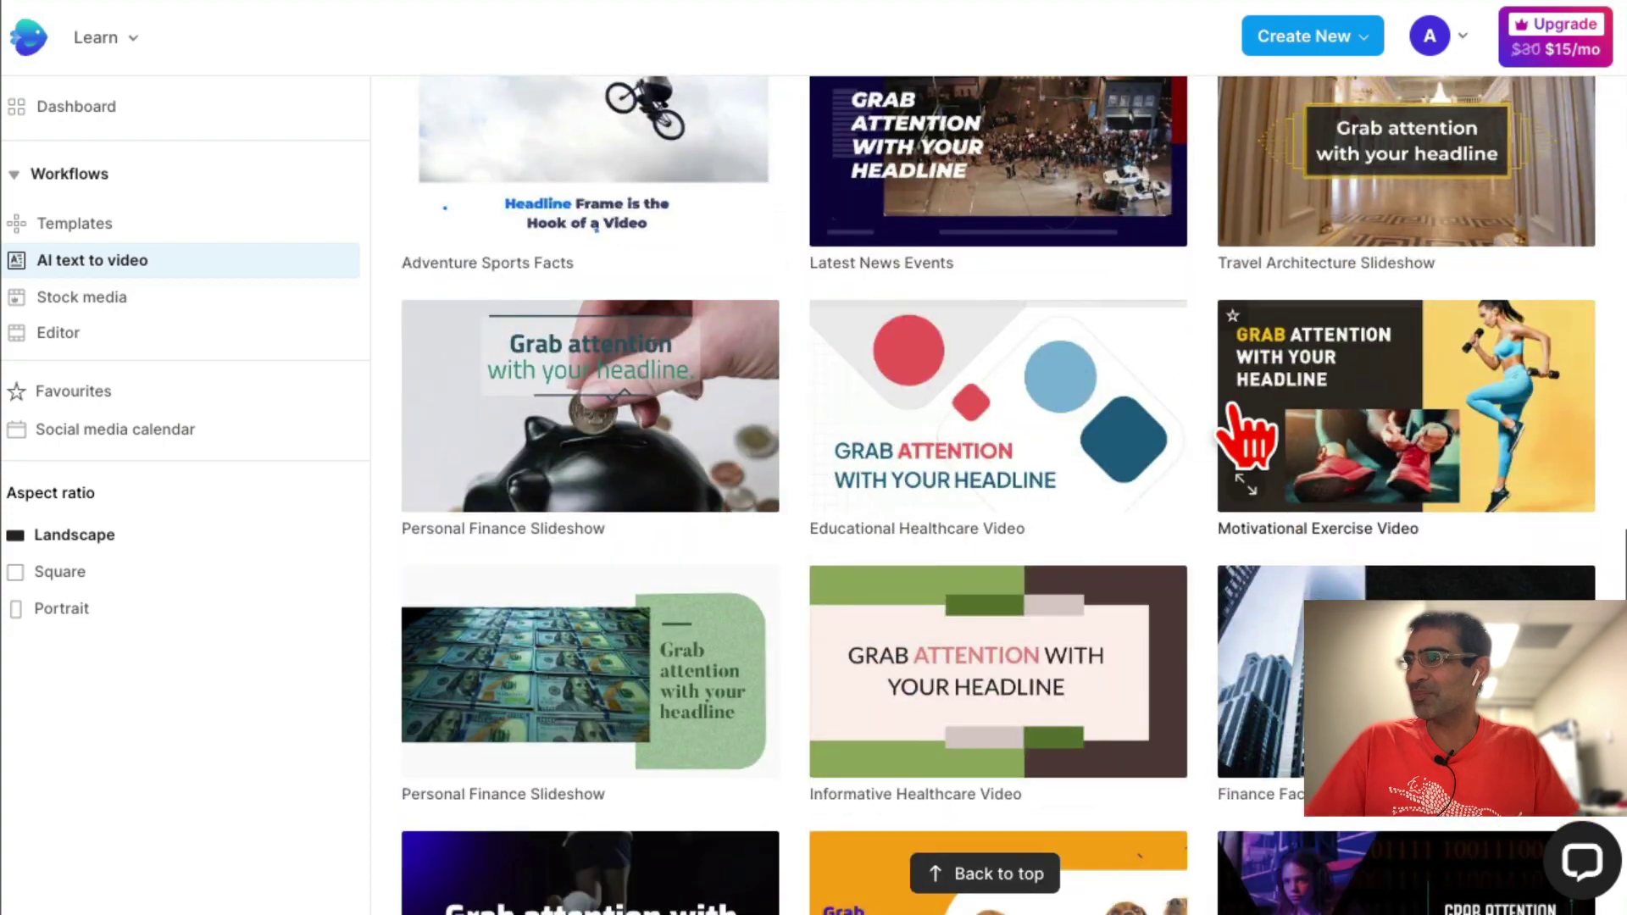
scroll(1213, 451, up, 5)
scroll(1208, 447, up, 10)
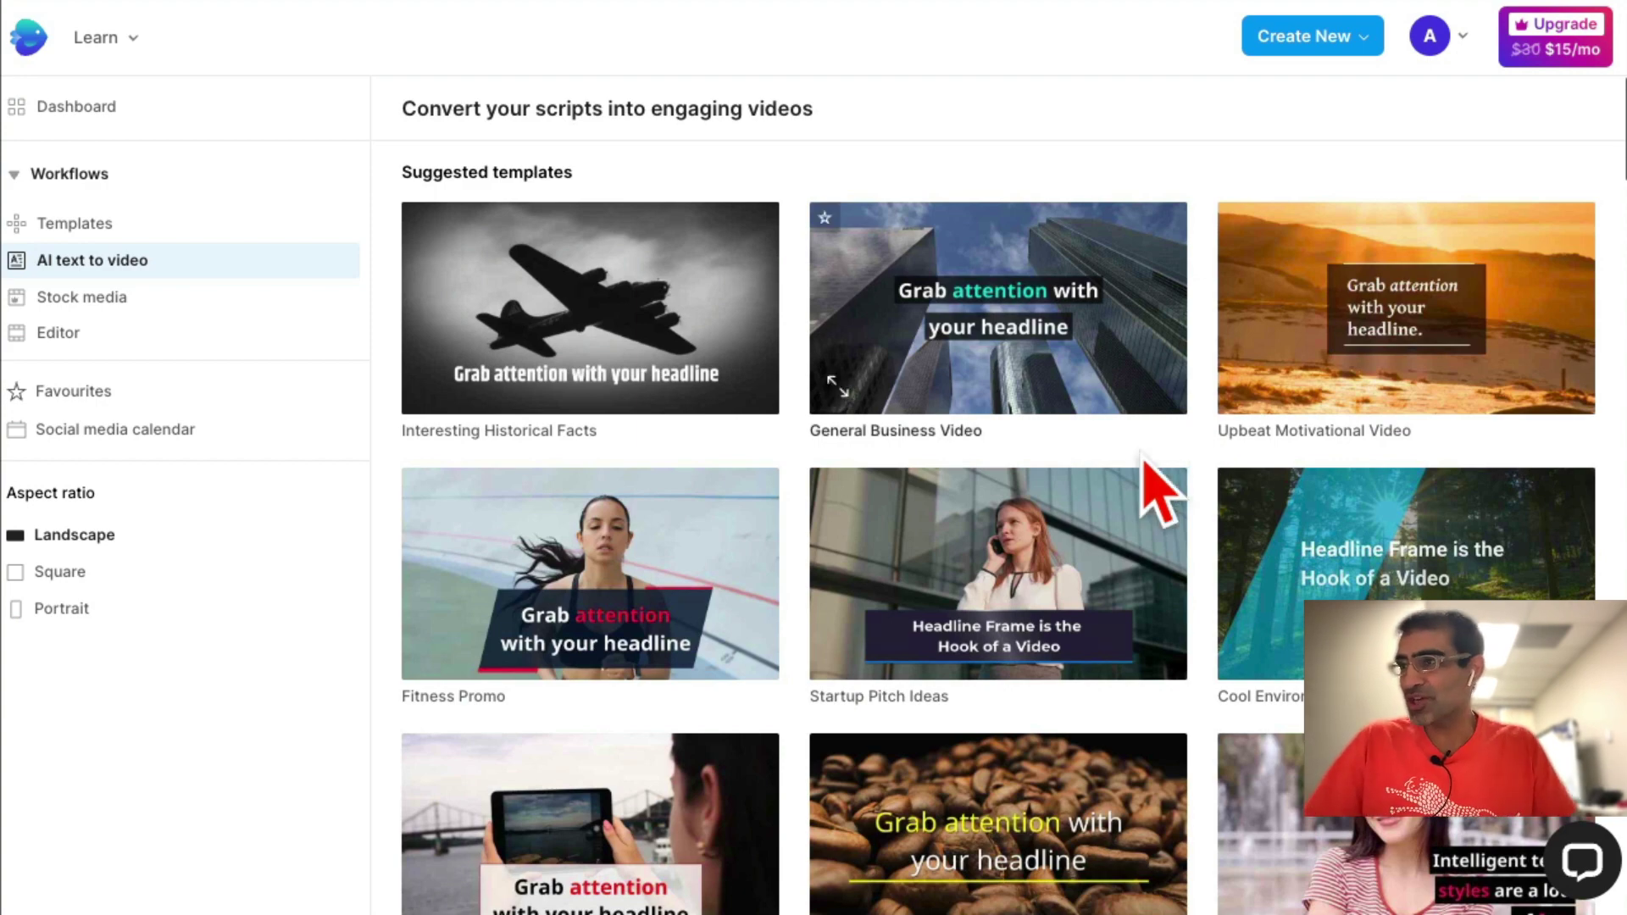
mouse_move(998, 574)
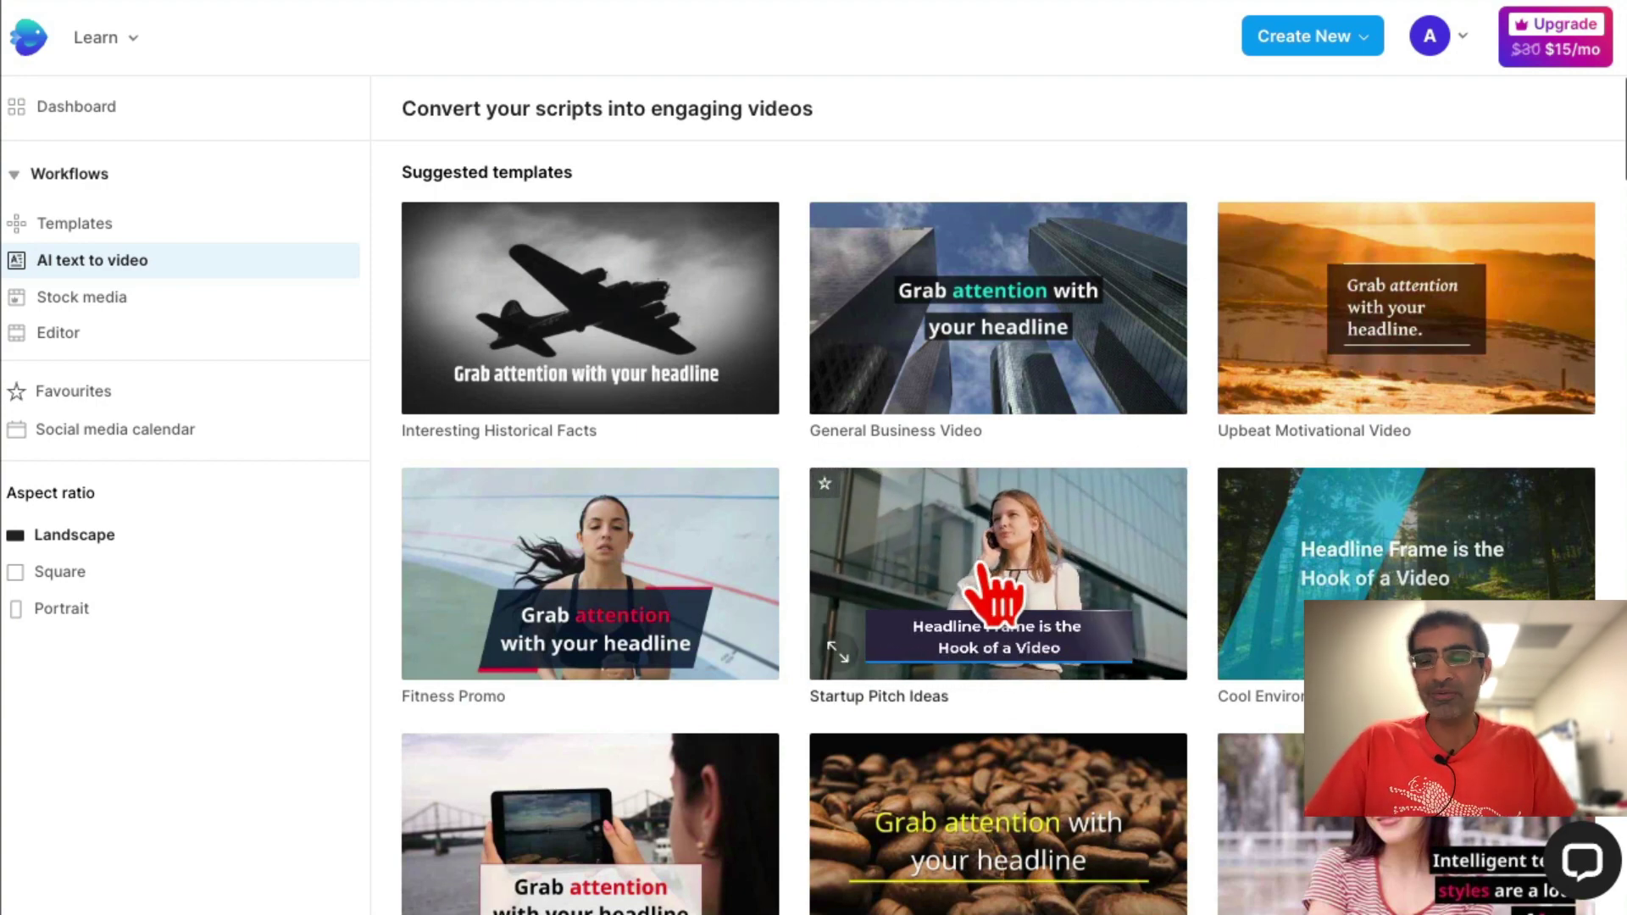
- Preview the Startup Pitch Ideas template in square and portrait, then use it in landscape 16:9
click(1017, 573)
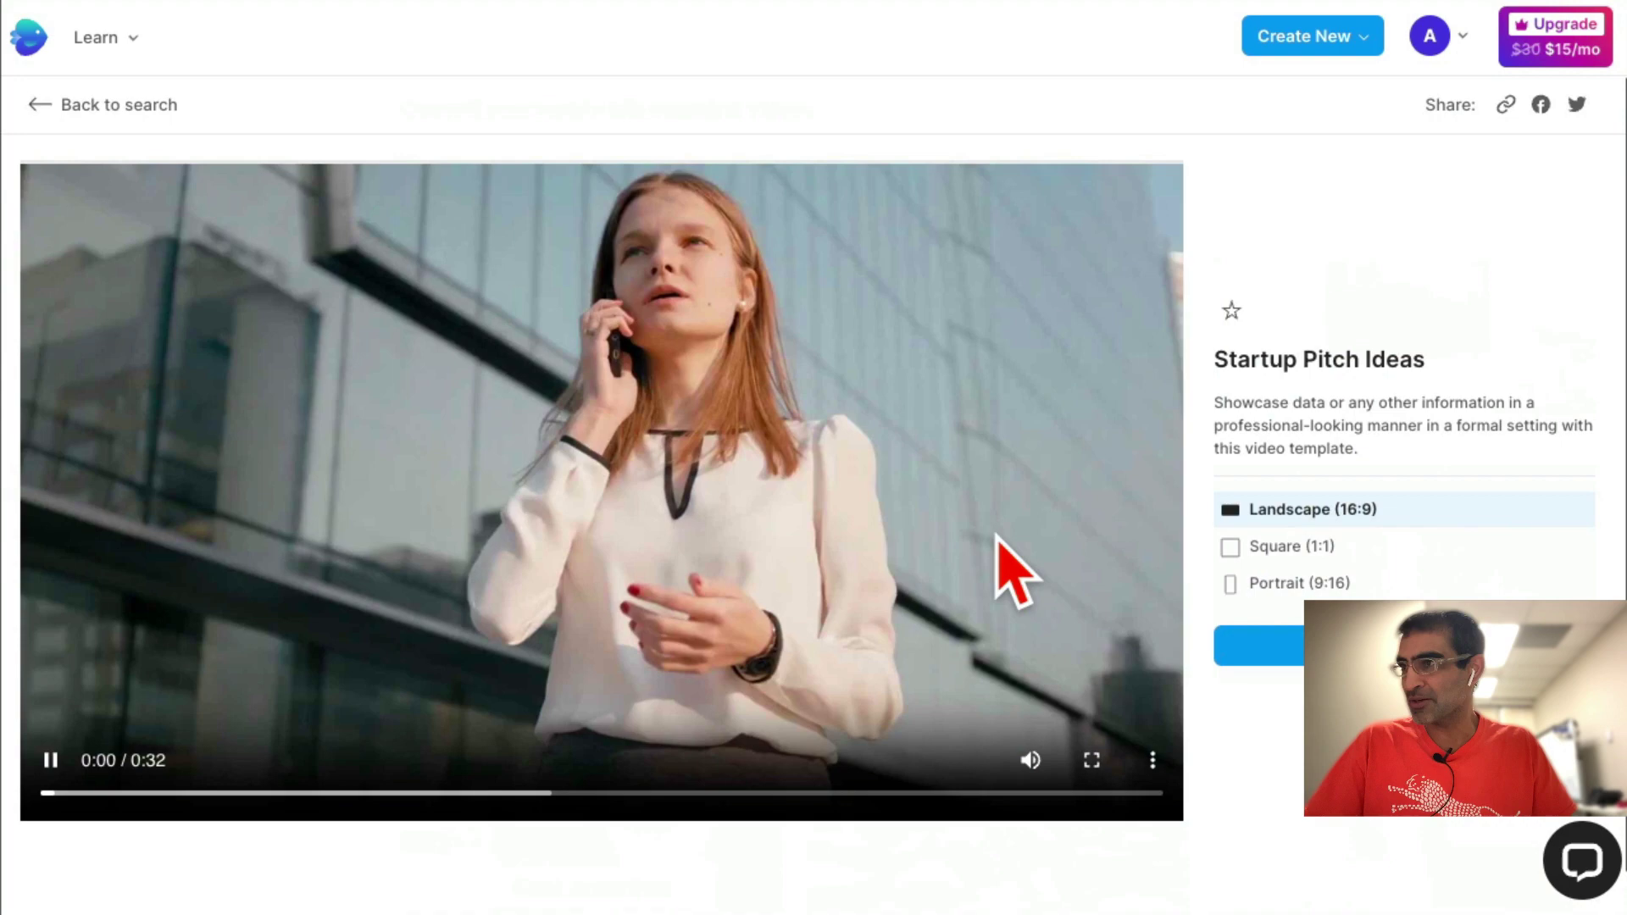
click(51, 761)
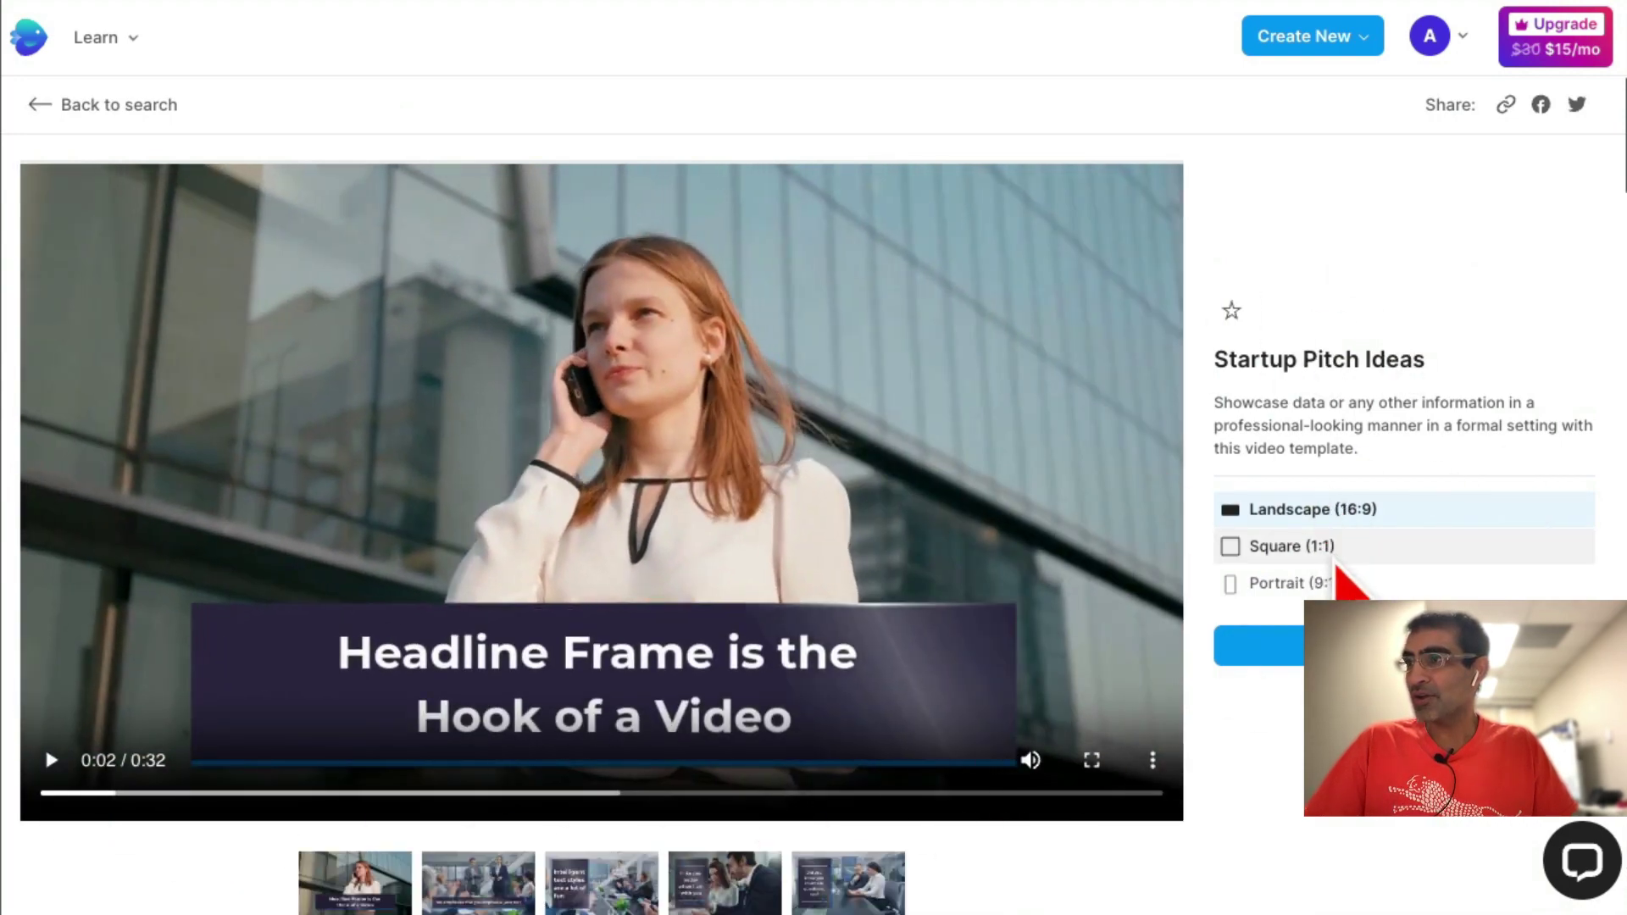
click(1350, 549)
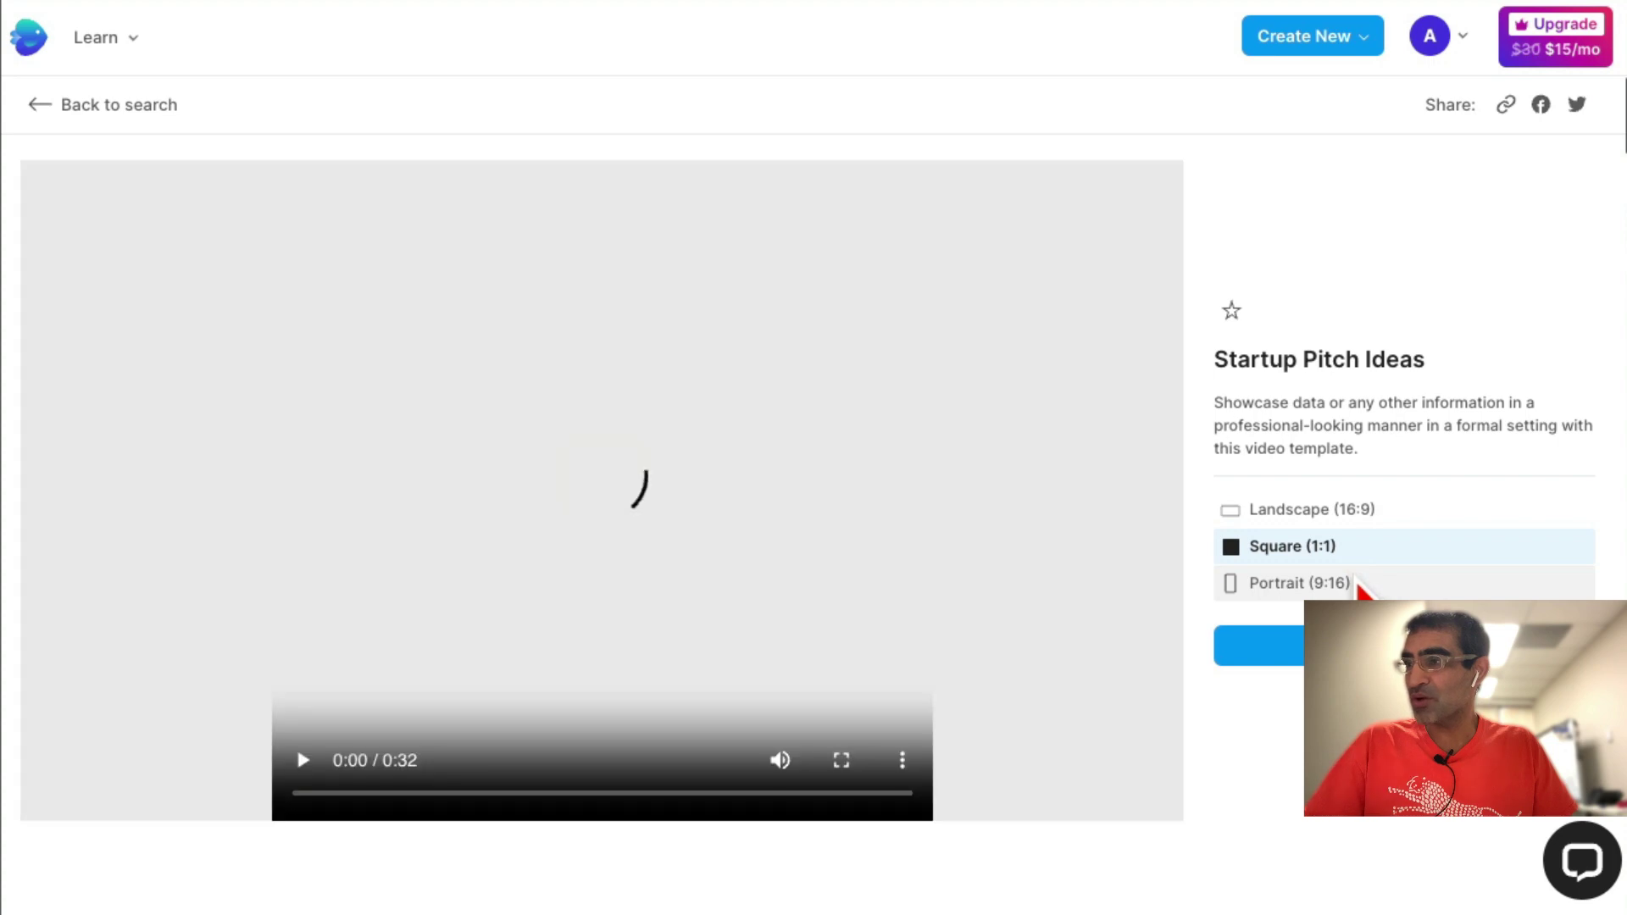
click(1357, 585)
click(1366, 514)
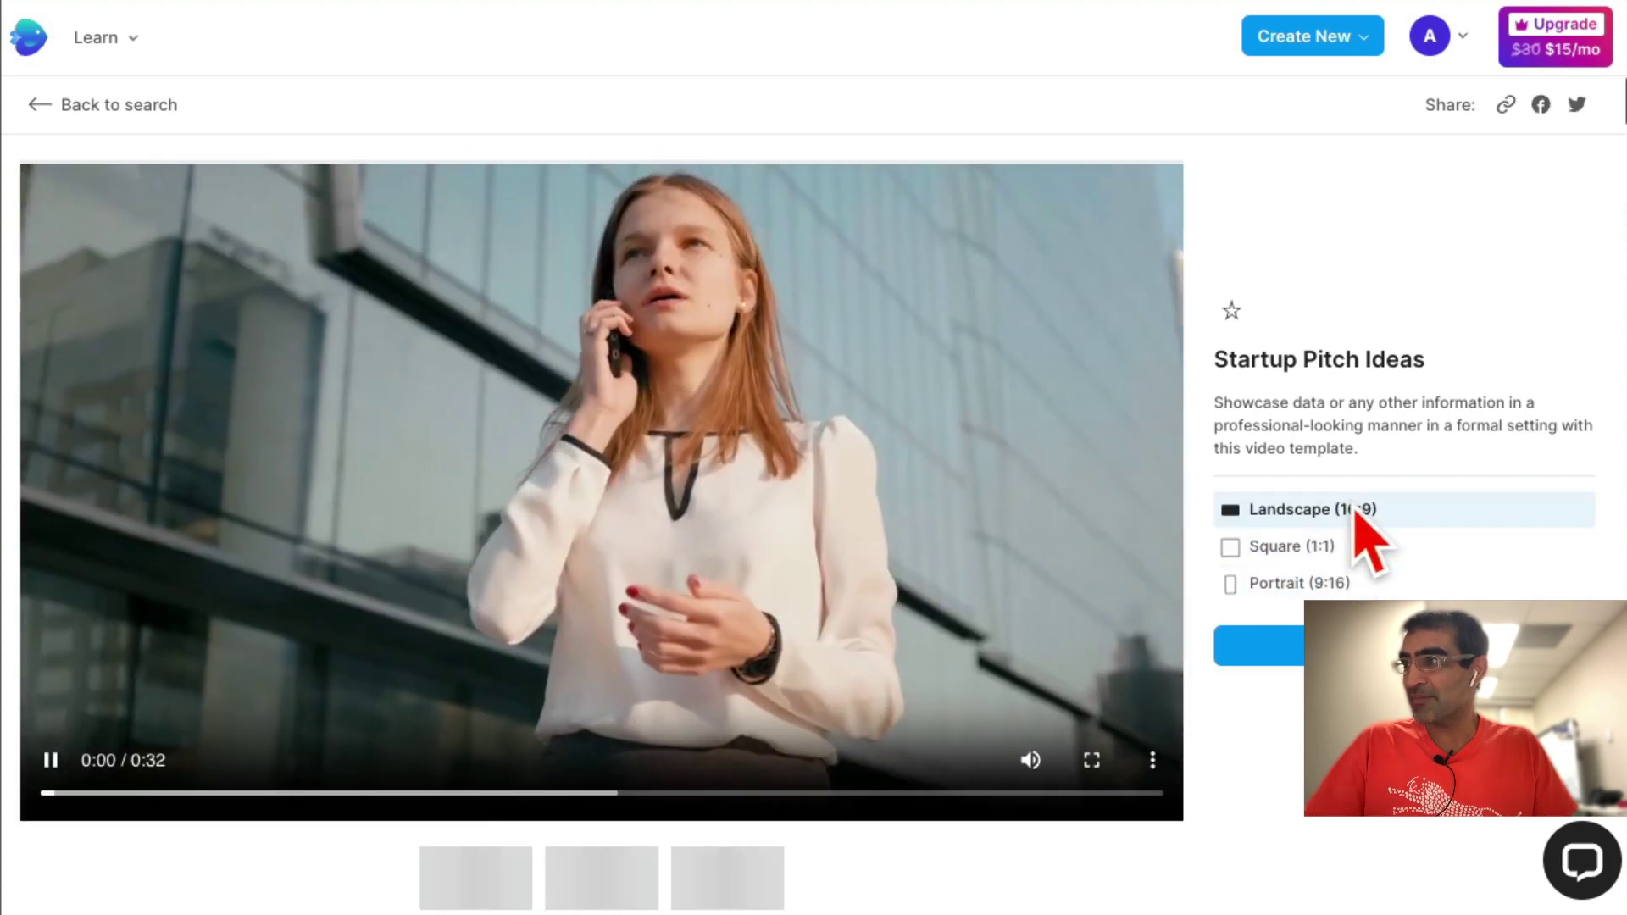
click(50, 760)
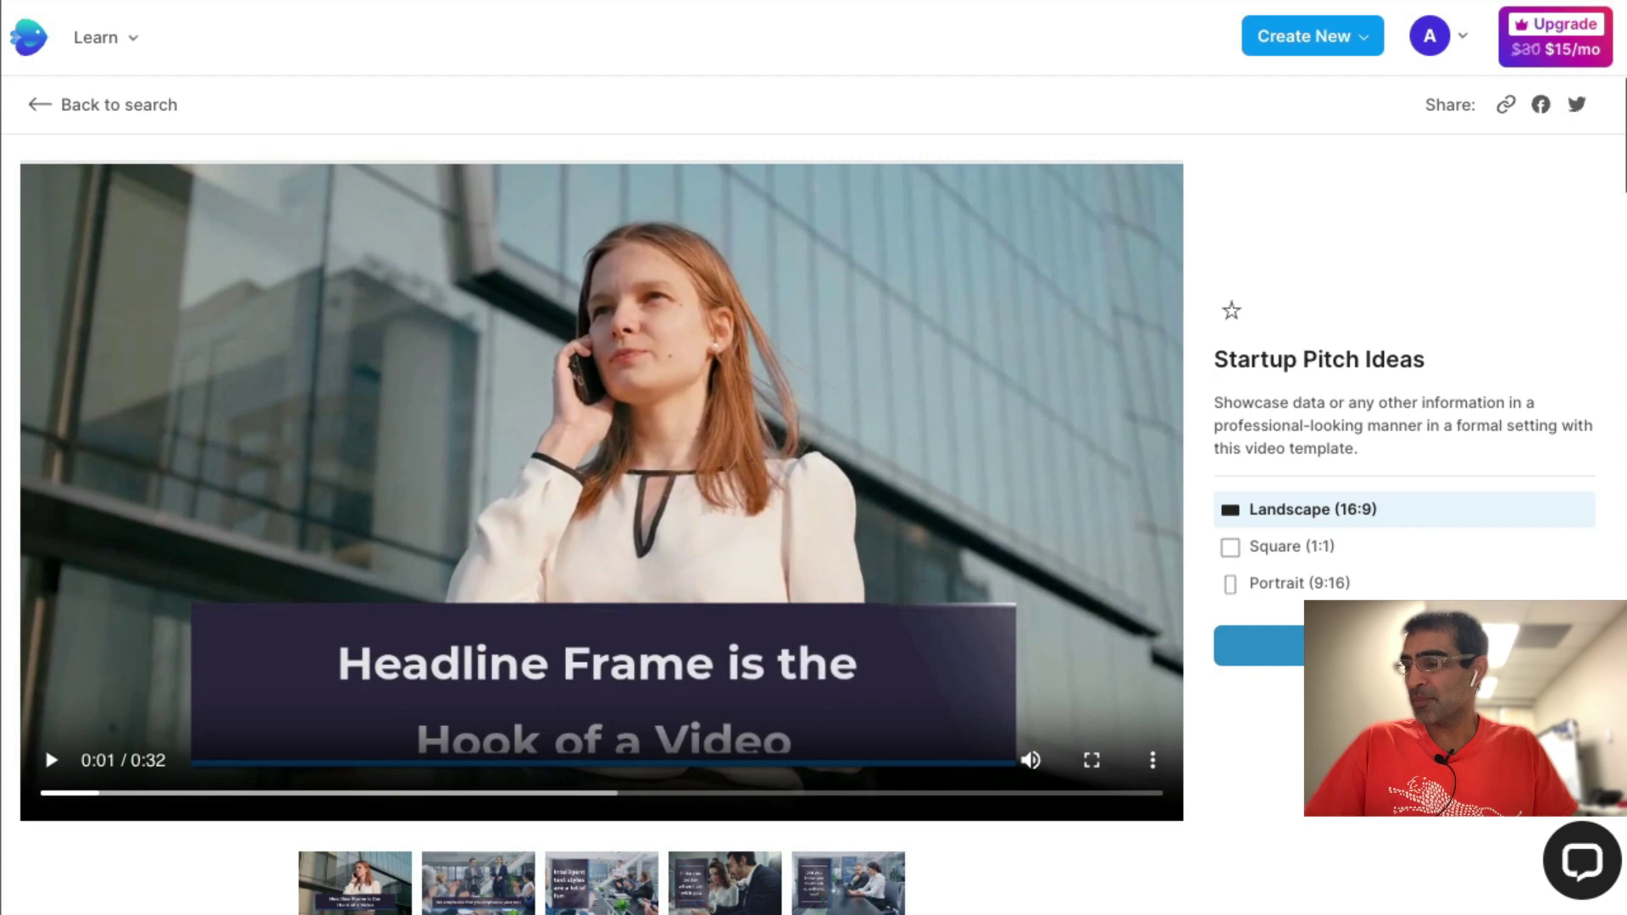
click(1259, 645)
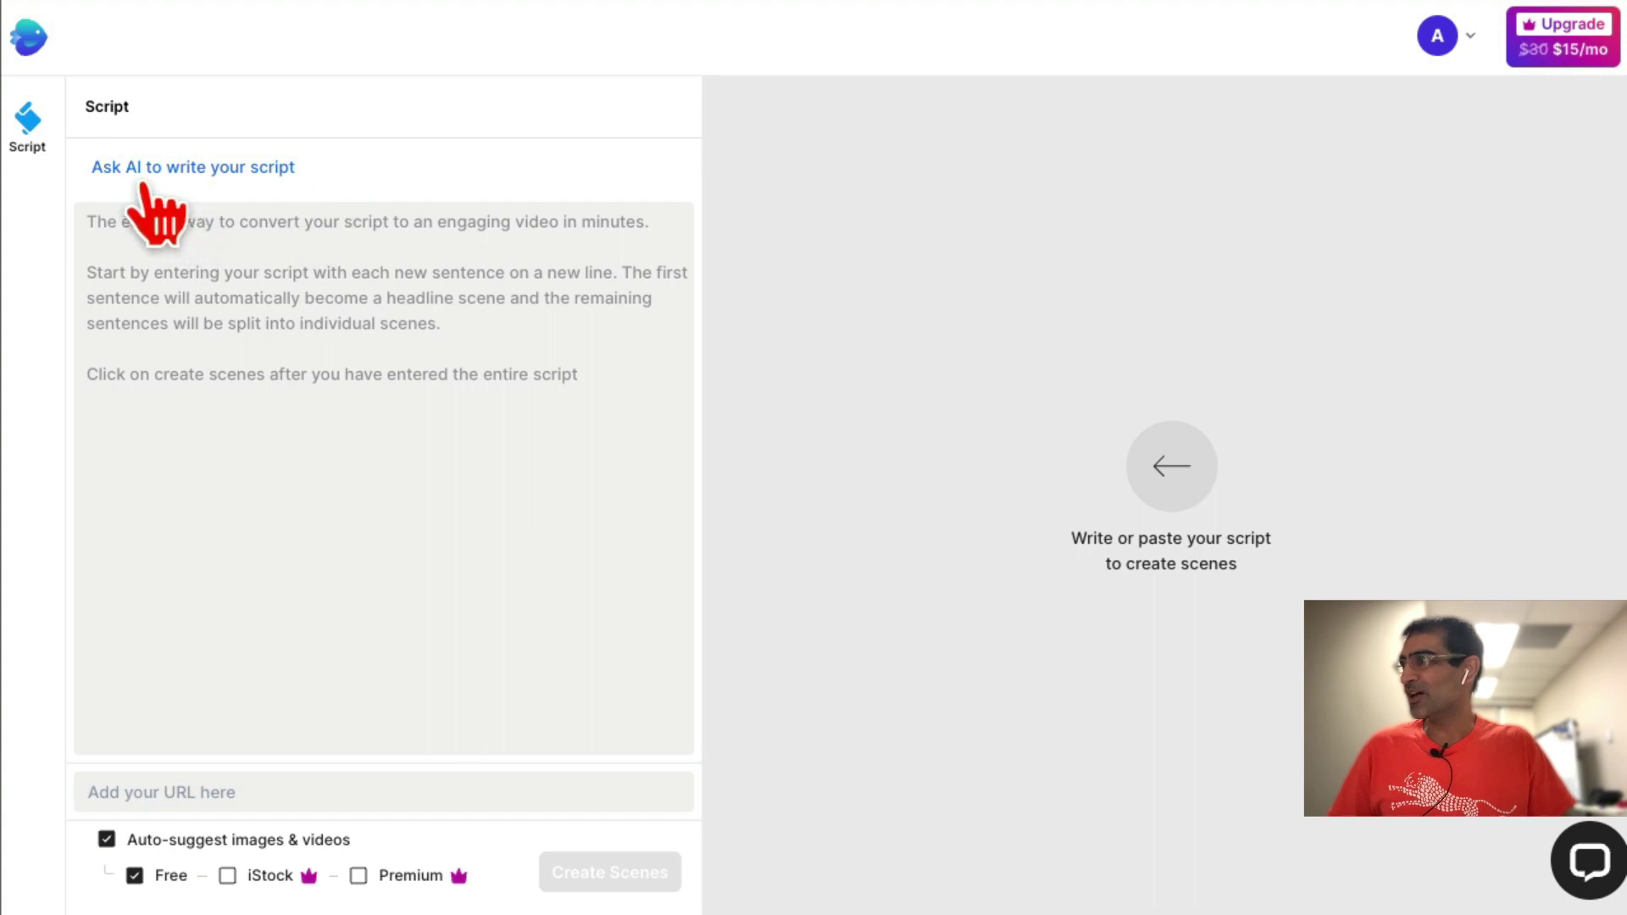
- Have AI generate a script from the prompt '3 instagram marketing tips'
click(195, 168)
click(319, 179)
text(3 instagram marketing tips)
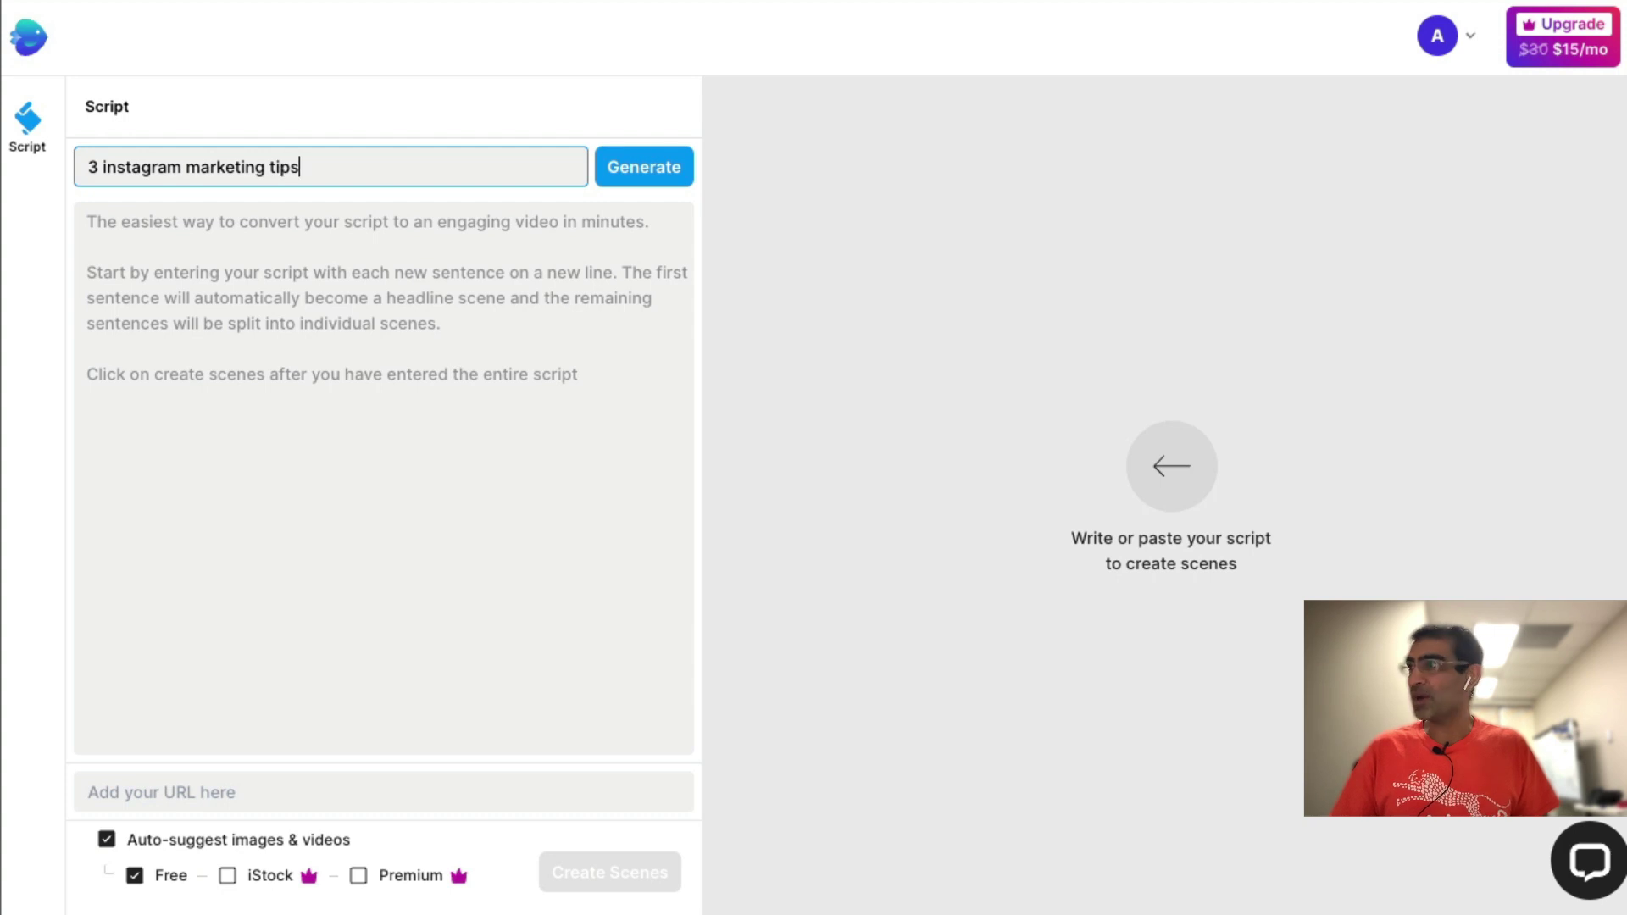
click(629, 166)
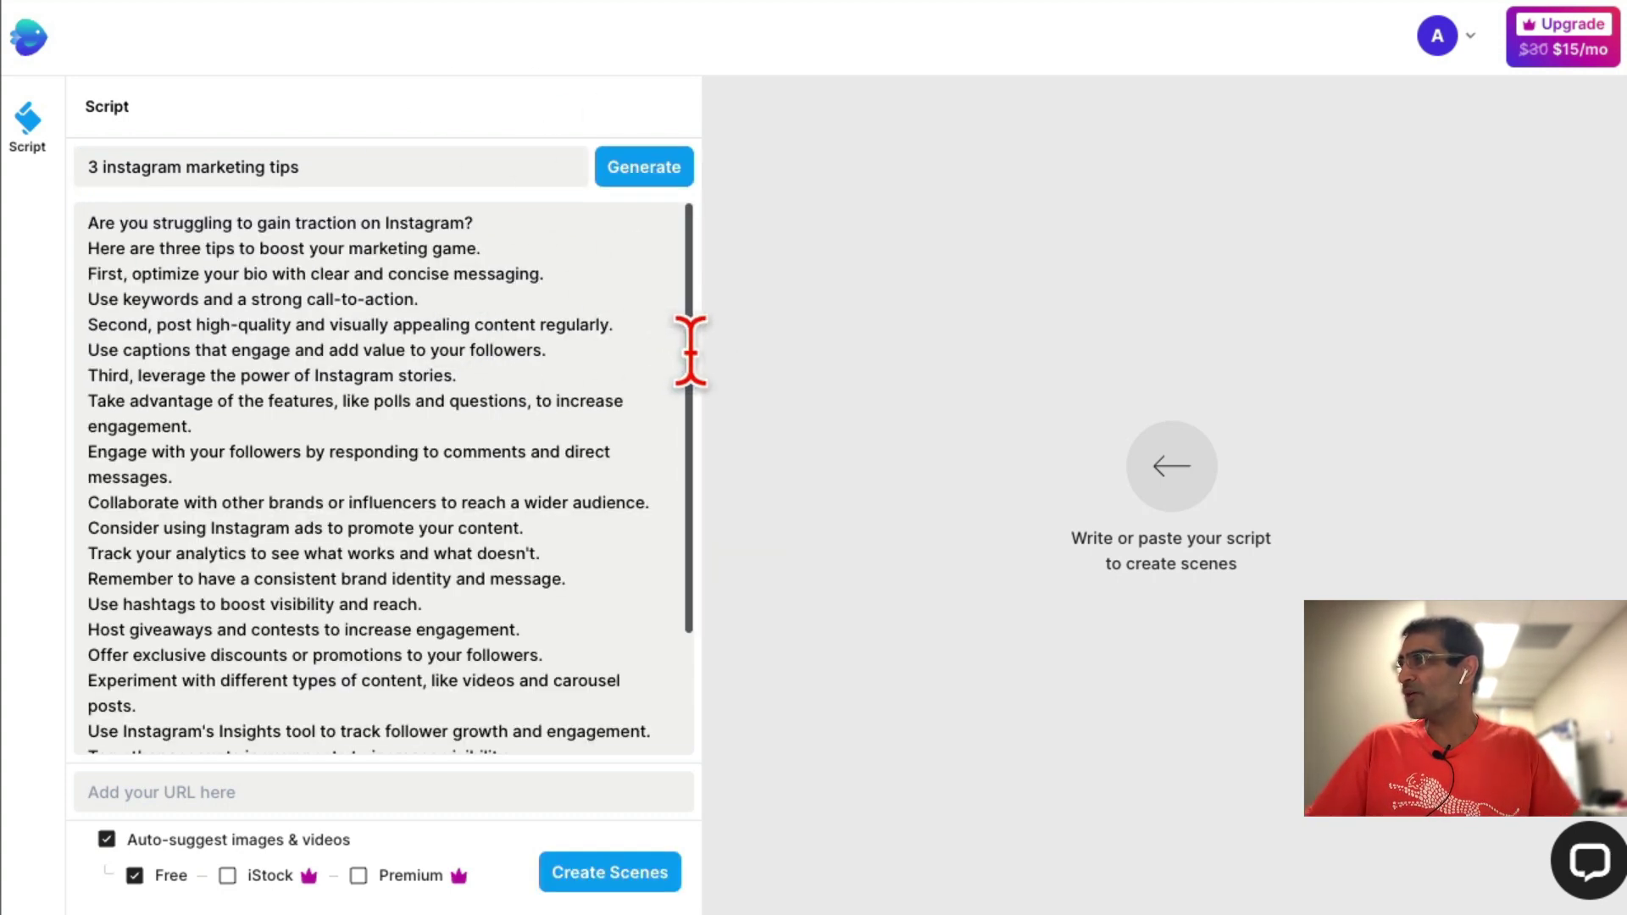
- Delete the generated script lines from 'Use hashtags' through the end
drag(689, 346, 685, 458)
scroll(467, 419, down, 2)
scroll(465, 411, down, 1)
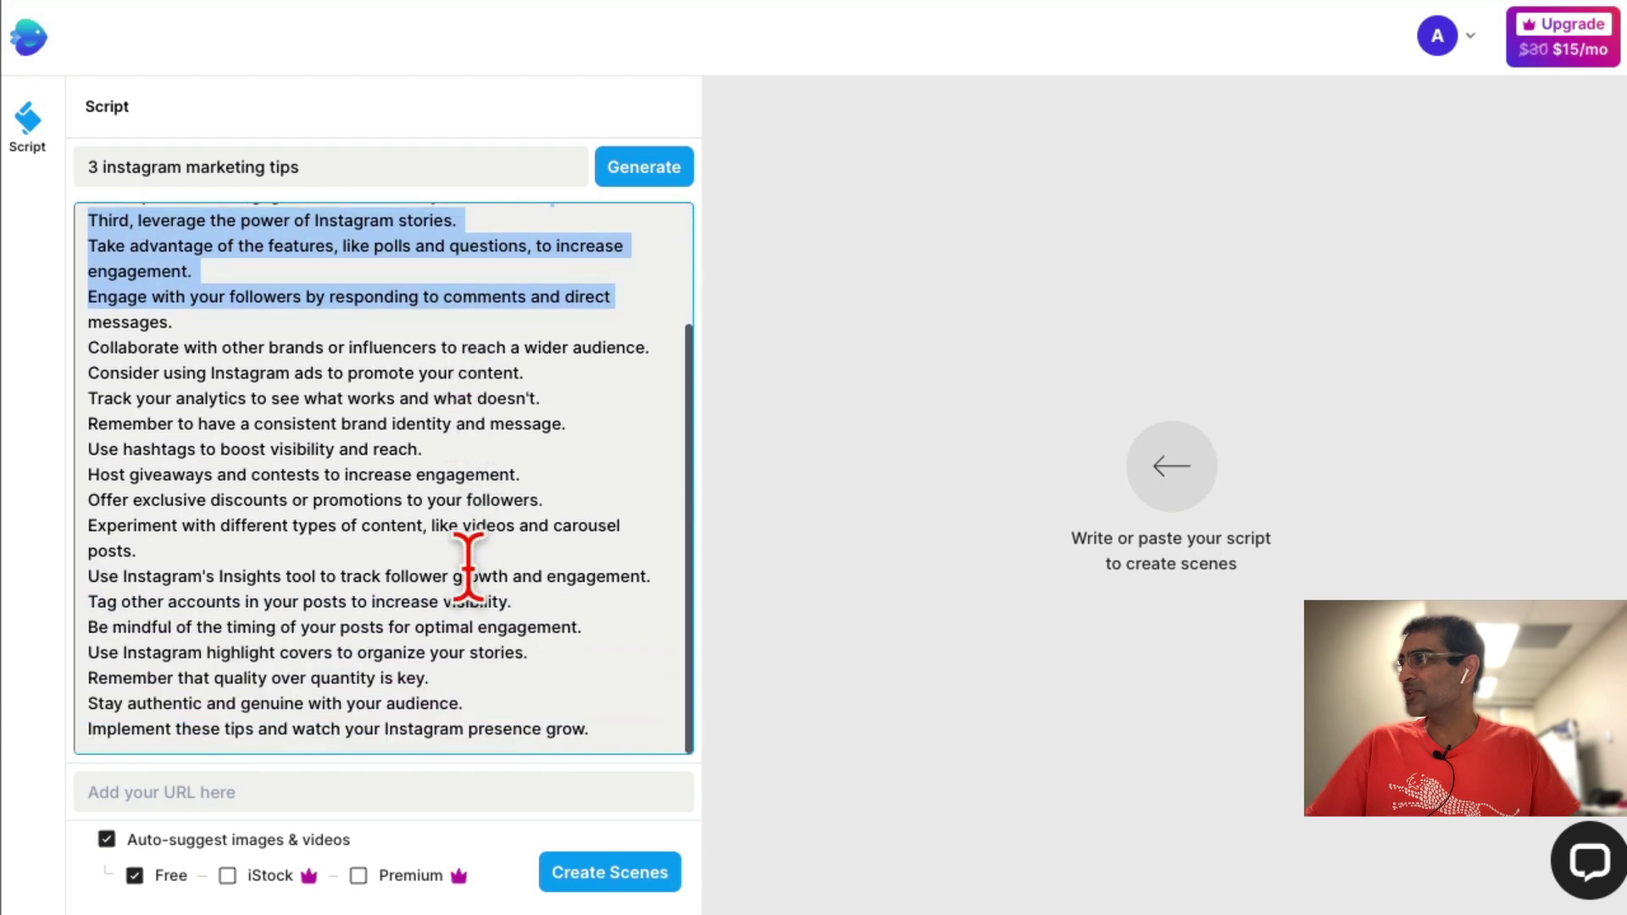
scroll(465, 572, up, 1)
scroll(466, 555, up, 2)
click(425, 349)
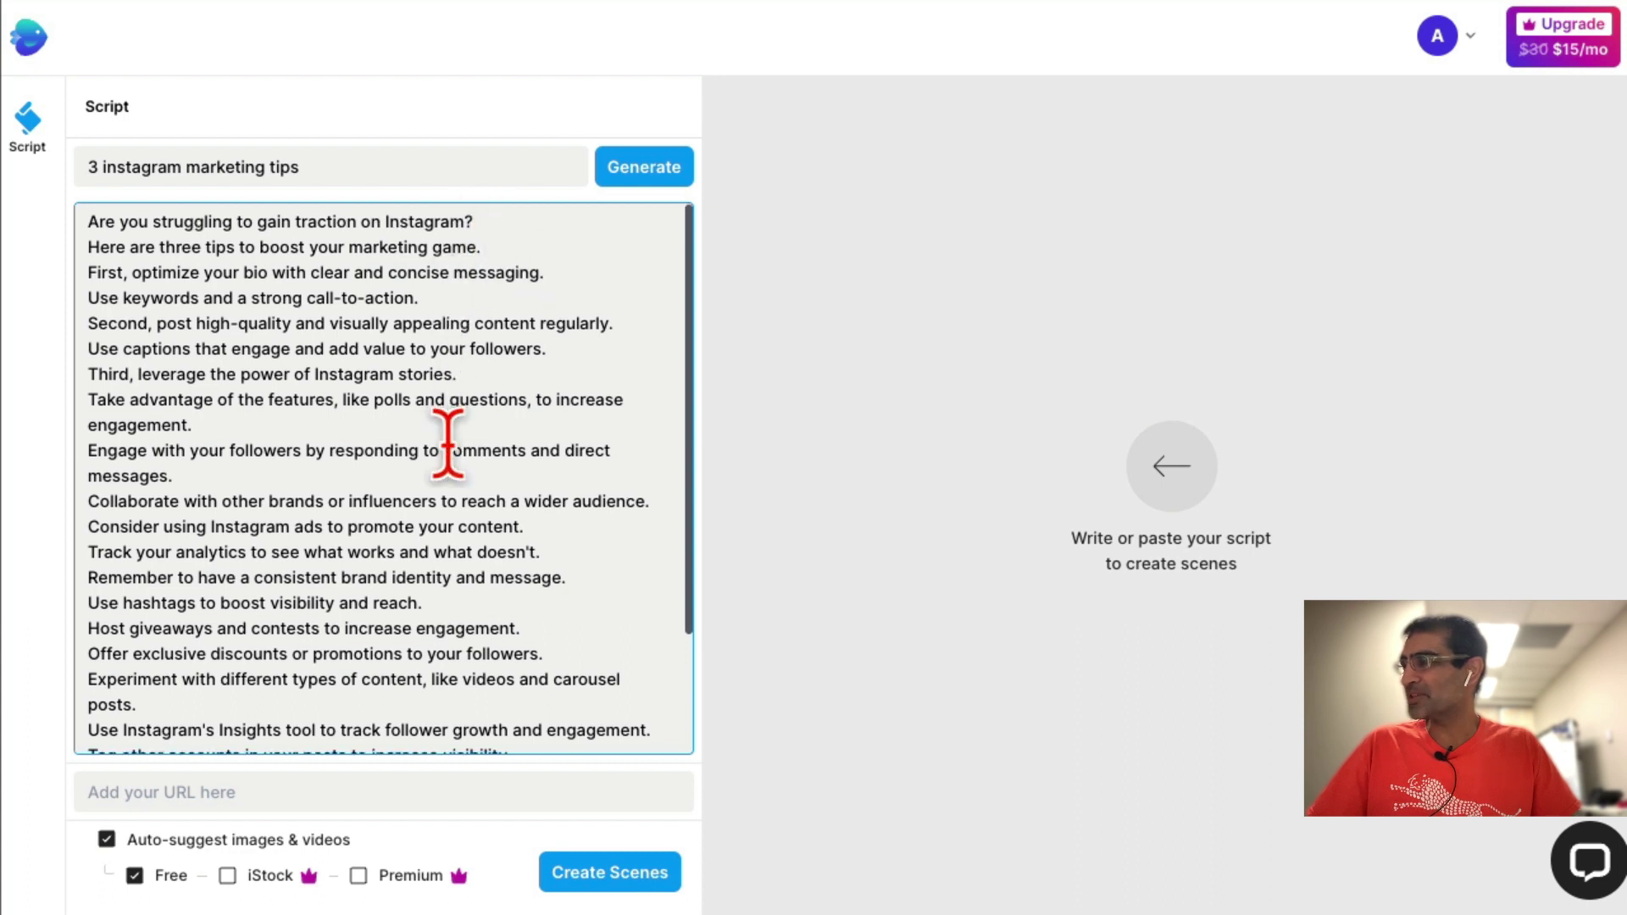
scroll(447, 441, down, 3)
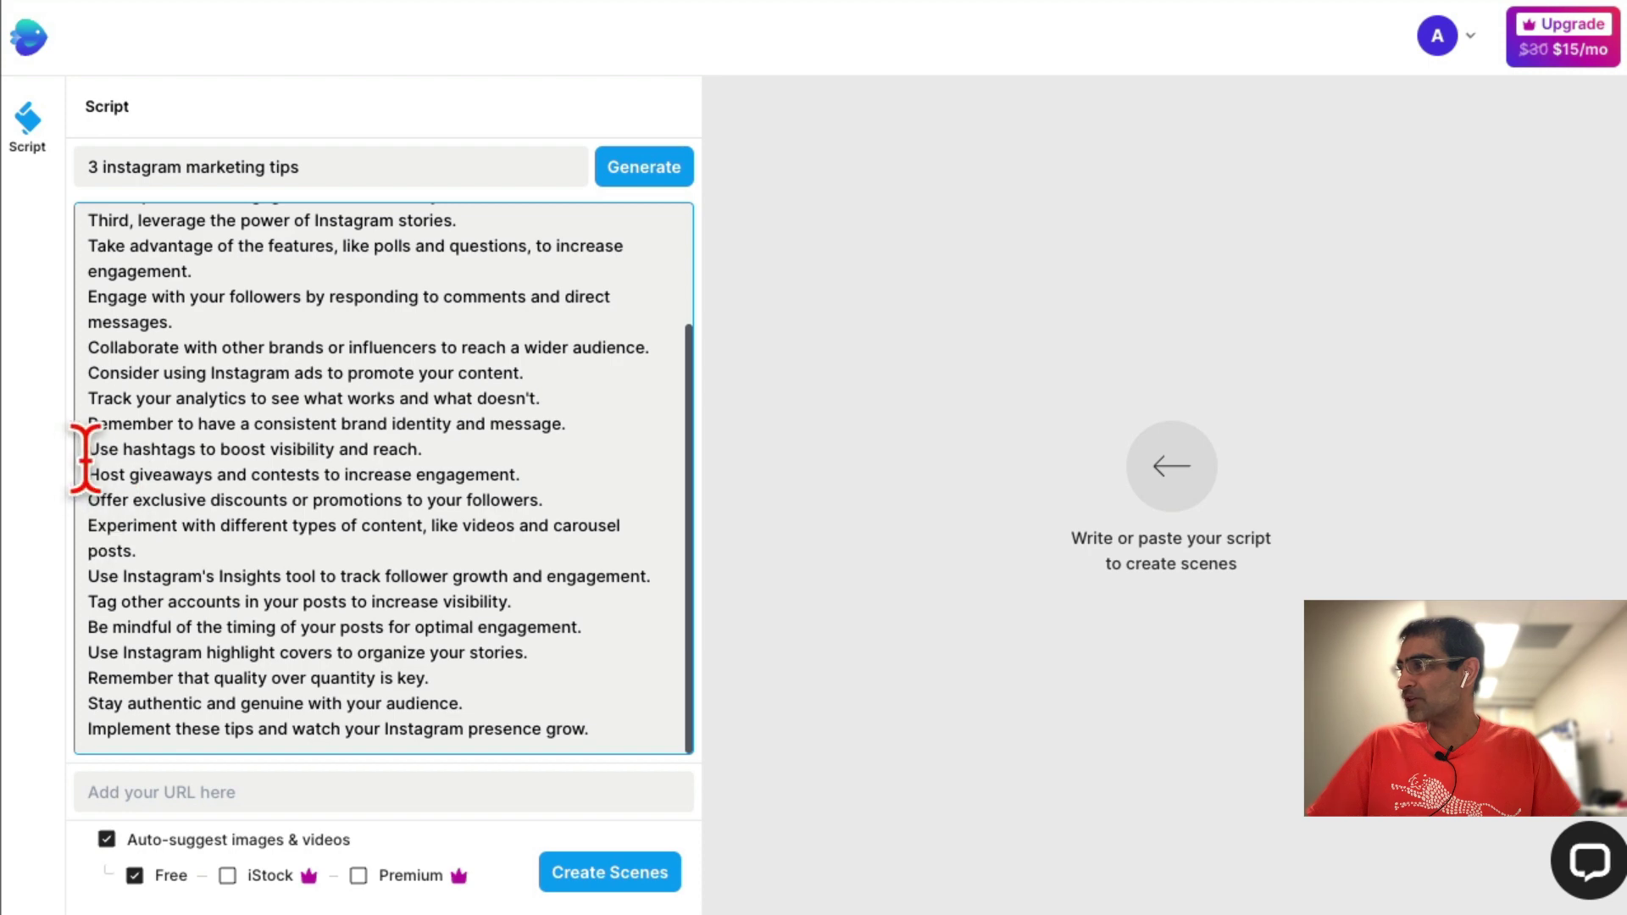
drag(86, 448, 579, 727)
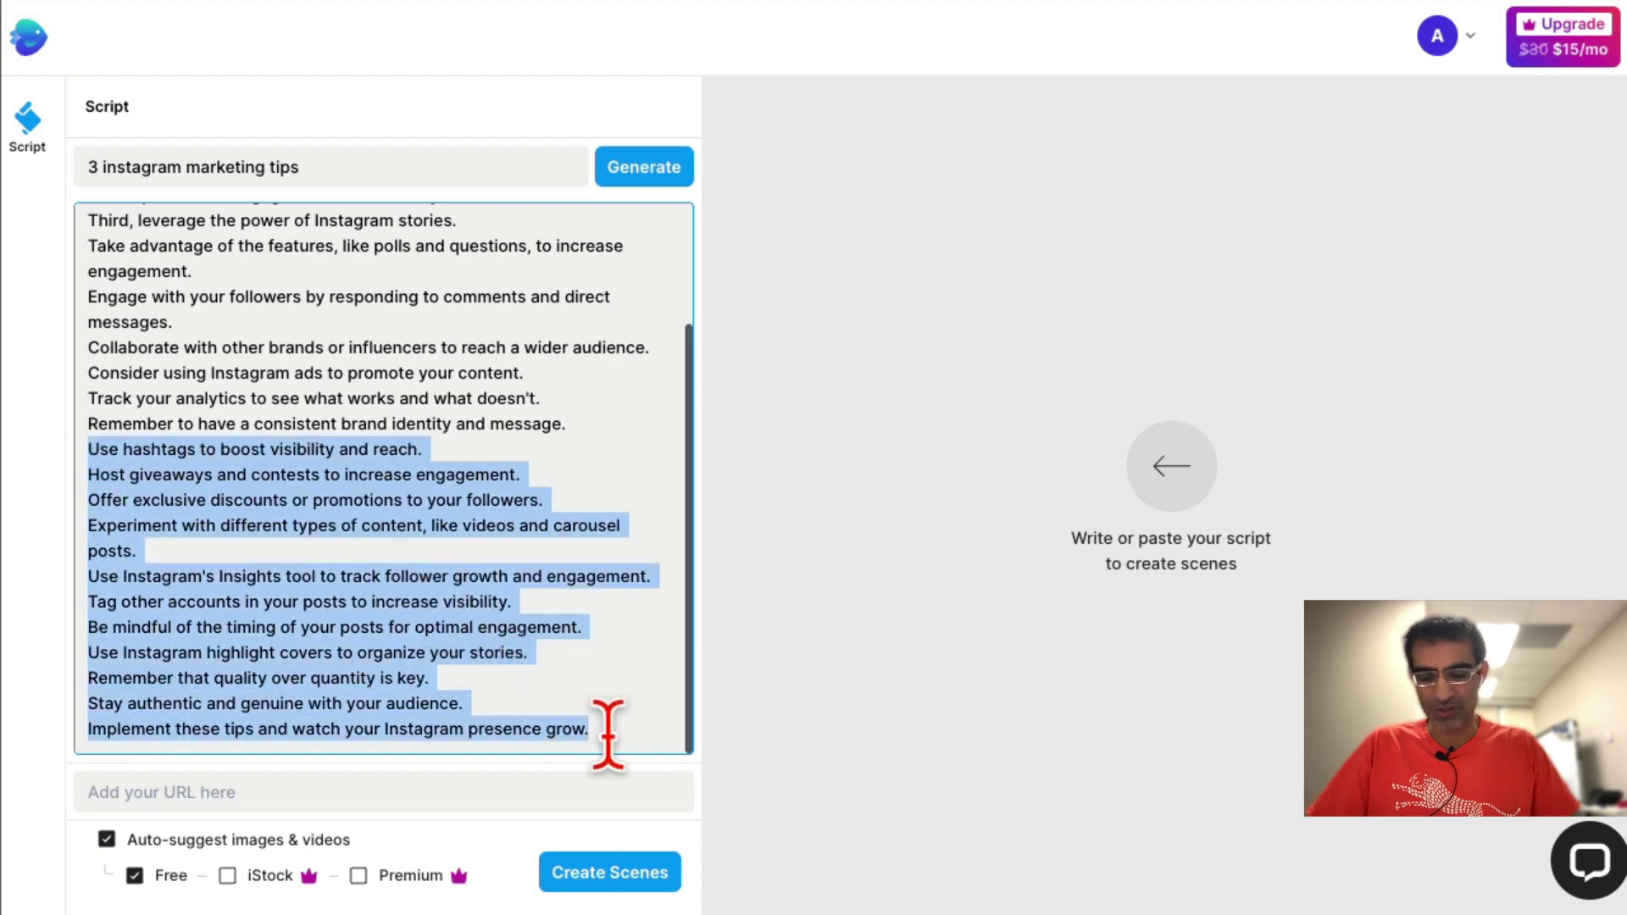
key(Delete)
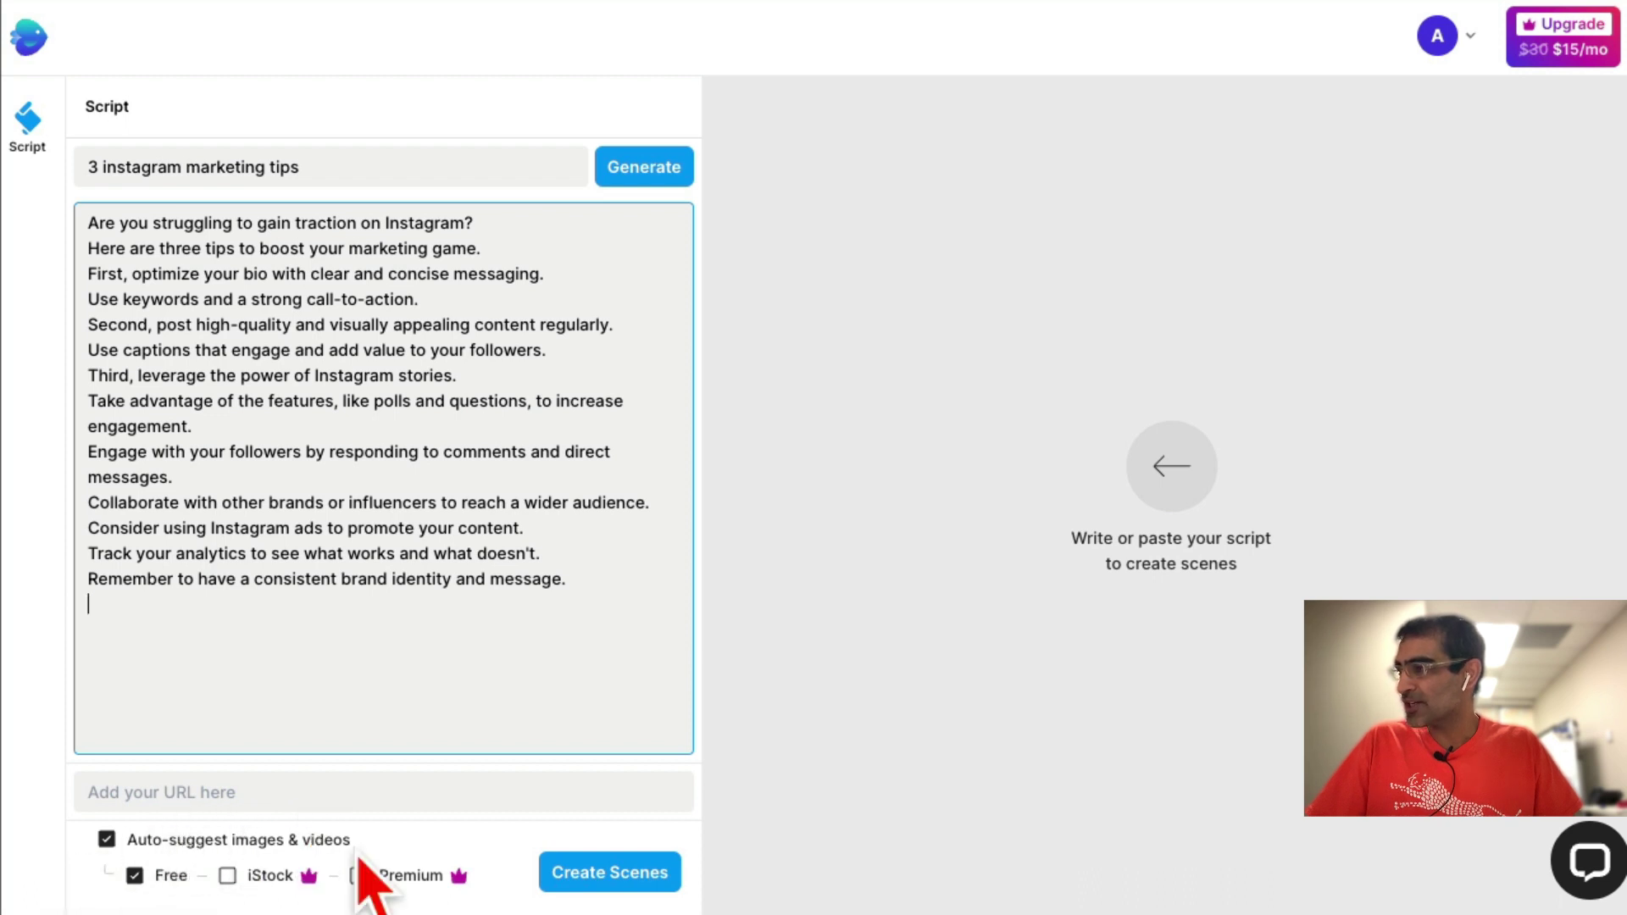
- Include iStock as a media source and build the storyboard scenes from the script
click(227, 876)
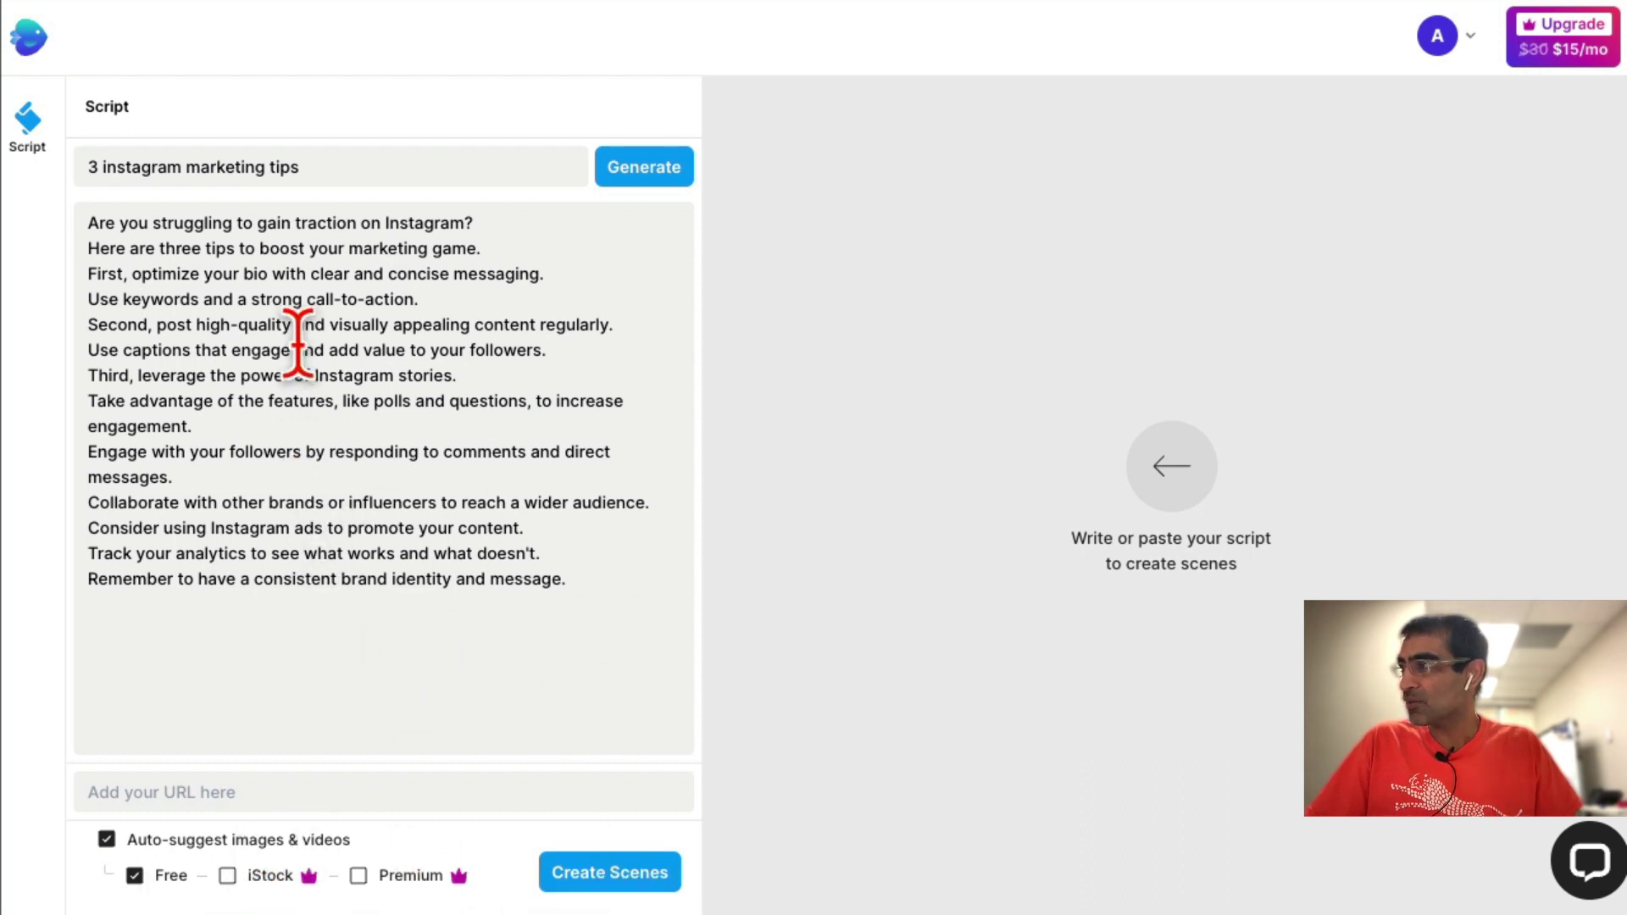
click(610, 889)
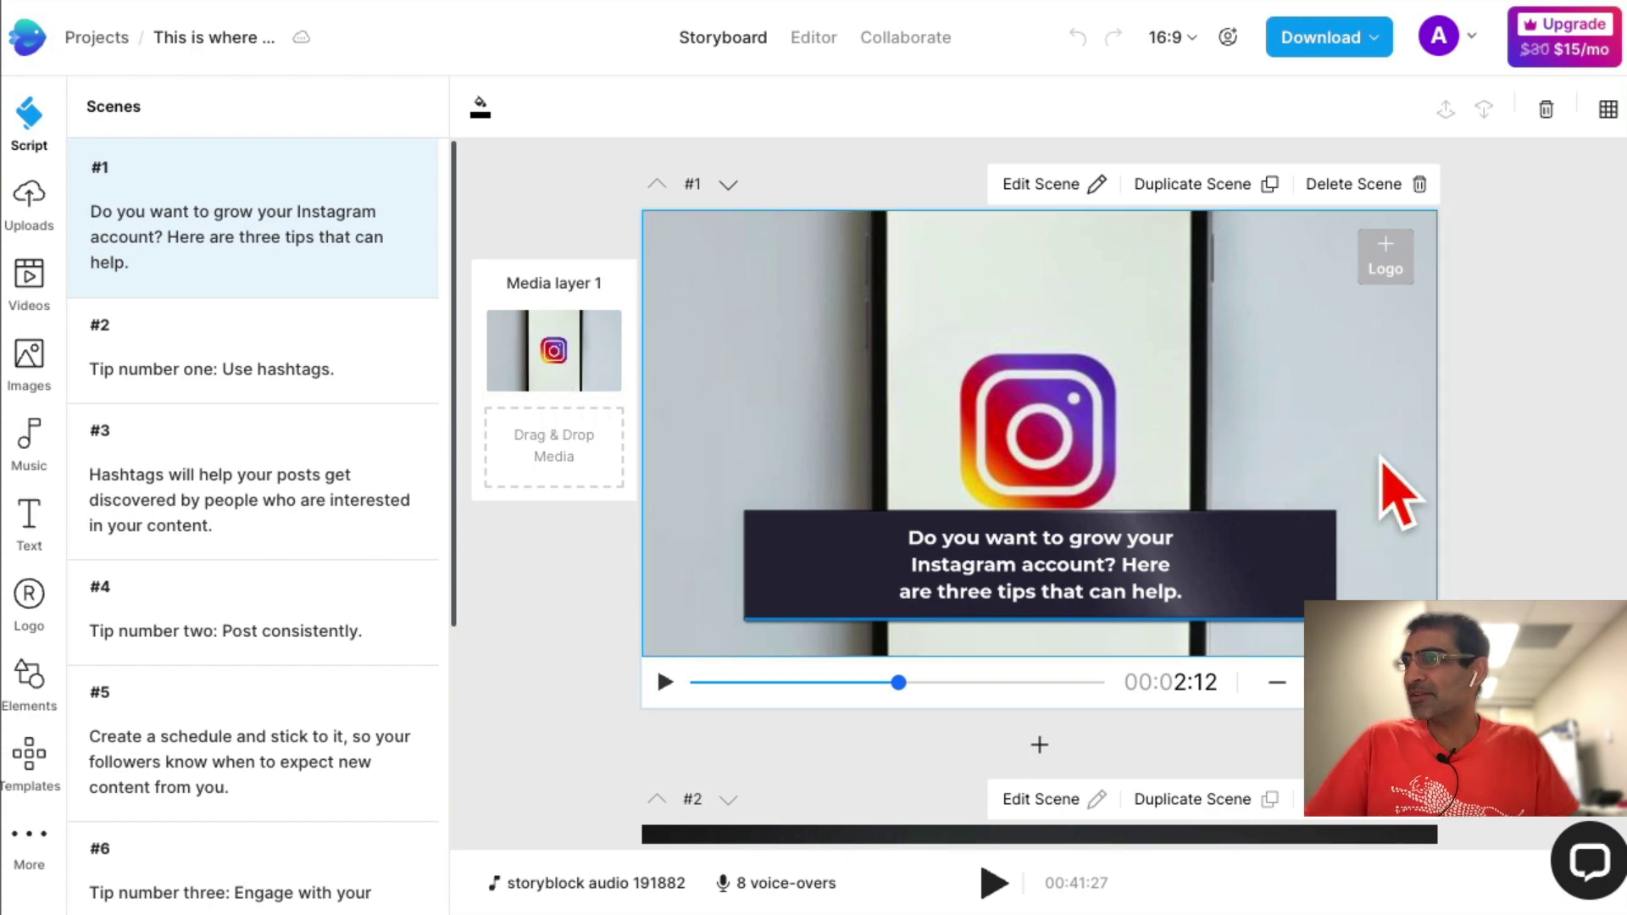
scroll(1386, 477, down, 1)
scroll(188, 396, down, 1)
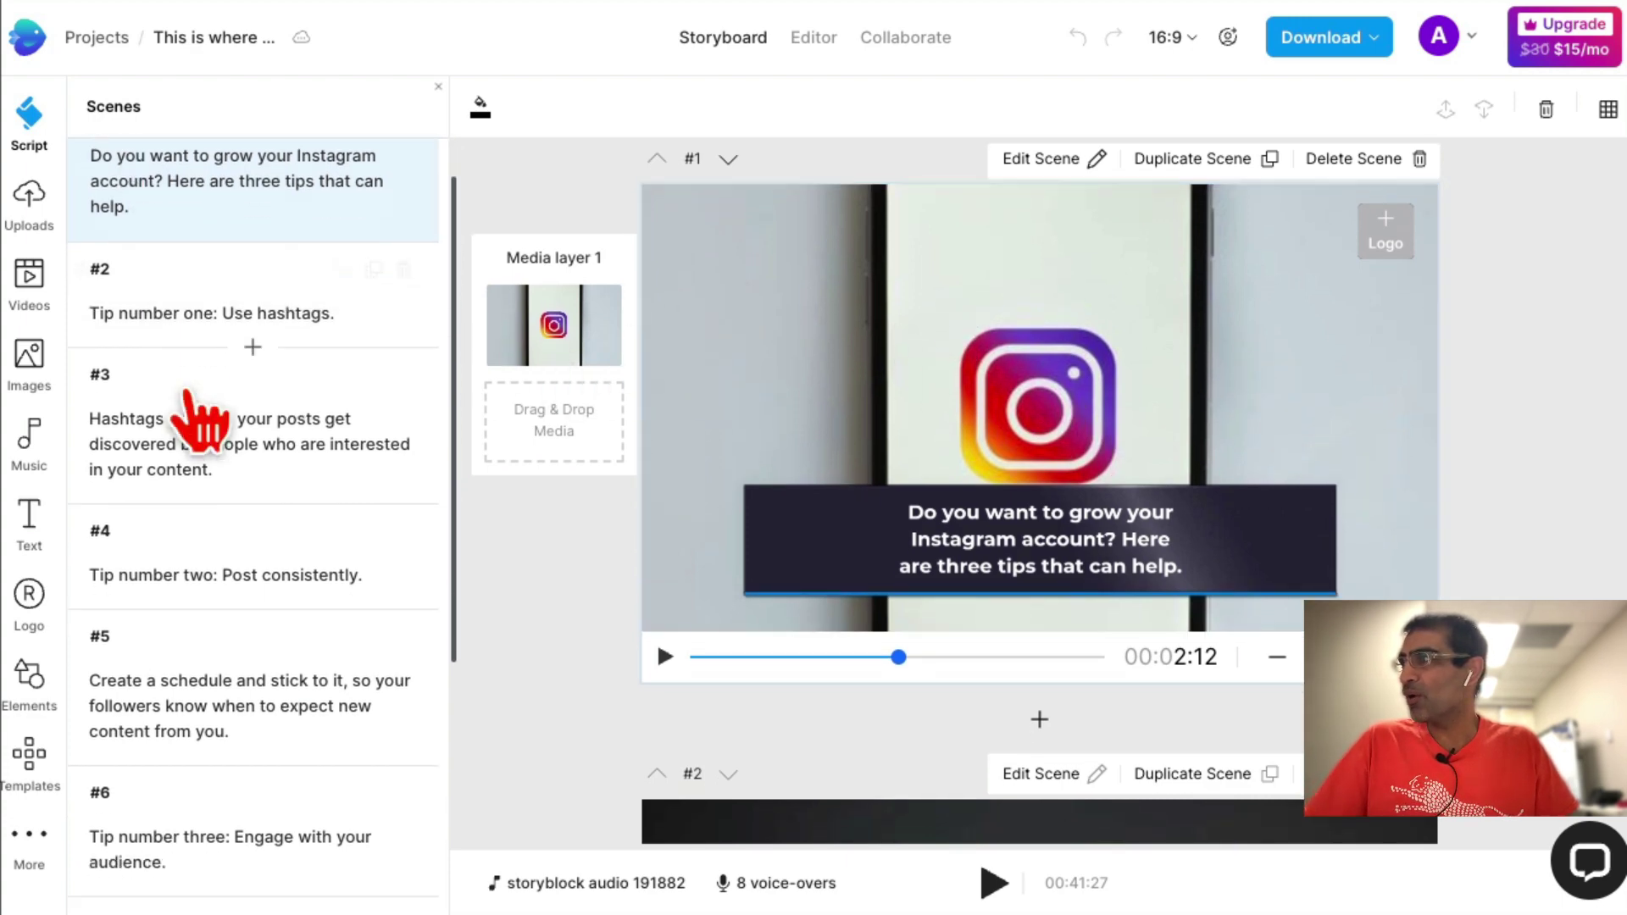
scroll(204, 420, down, 5)
scroll(229, 636, up, 6)
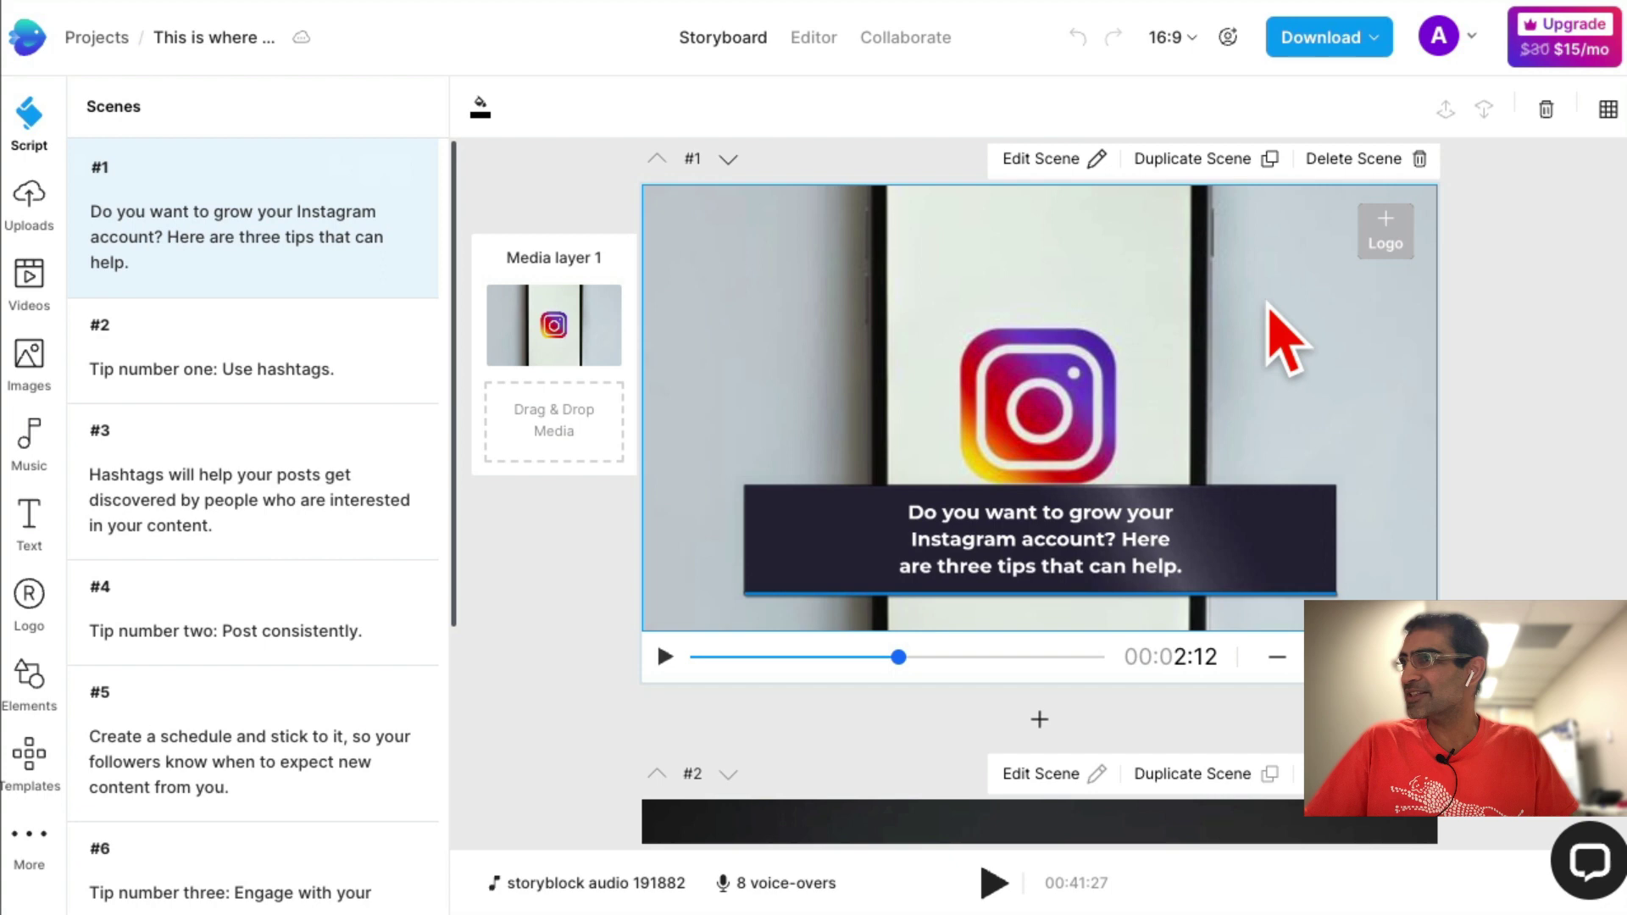
scroll(1253, 381, down, 3)
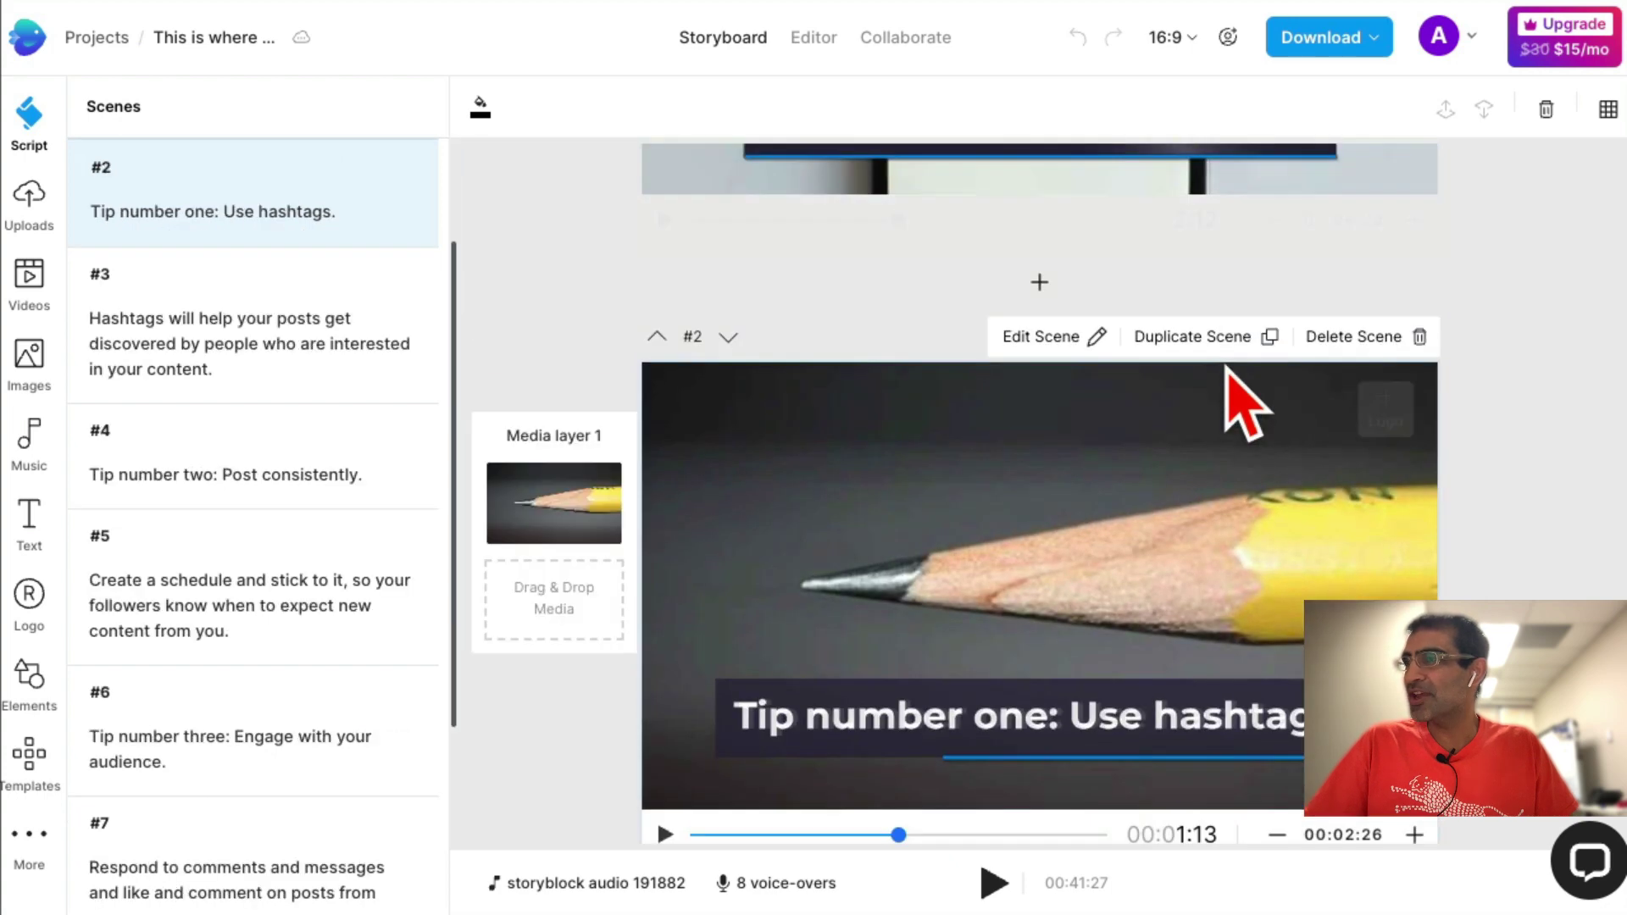
scroll(1239, 400, up, 3)
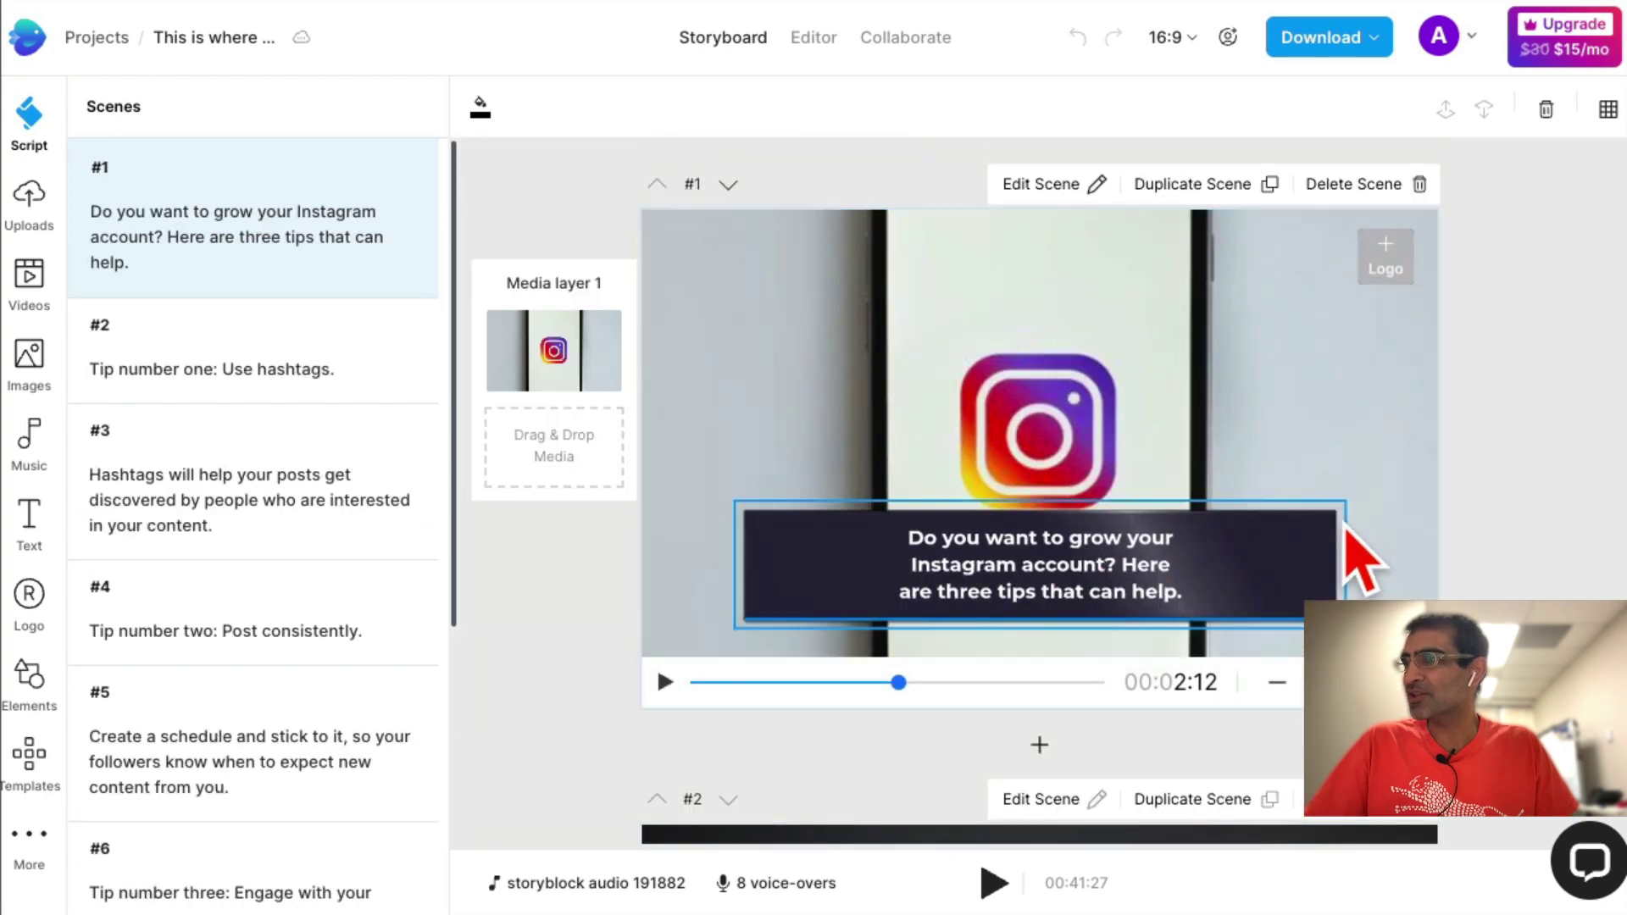
scroll(1367, 560, down, 2)
scroll(1367, 560, down, 3)
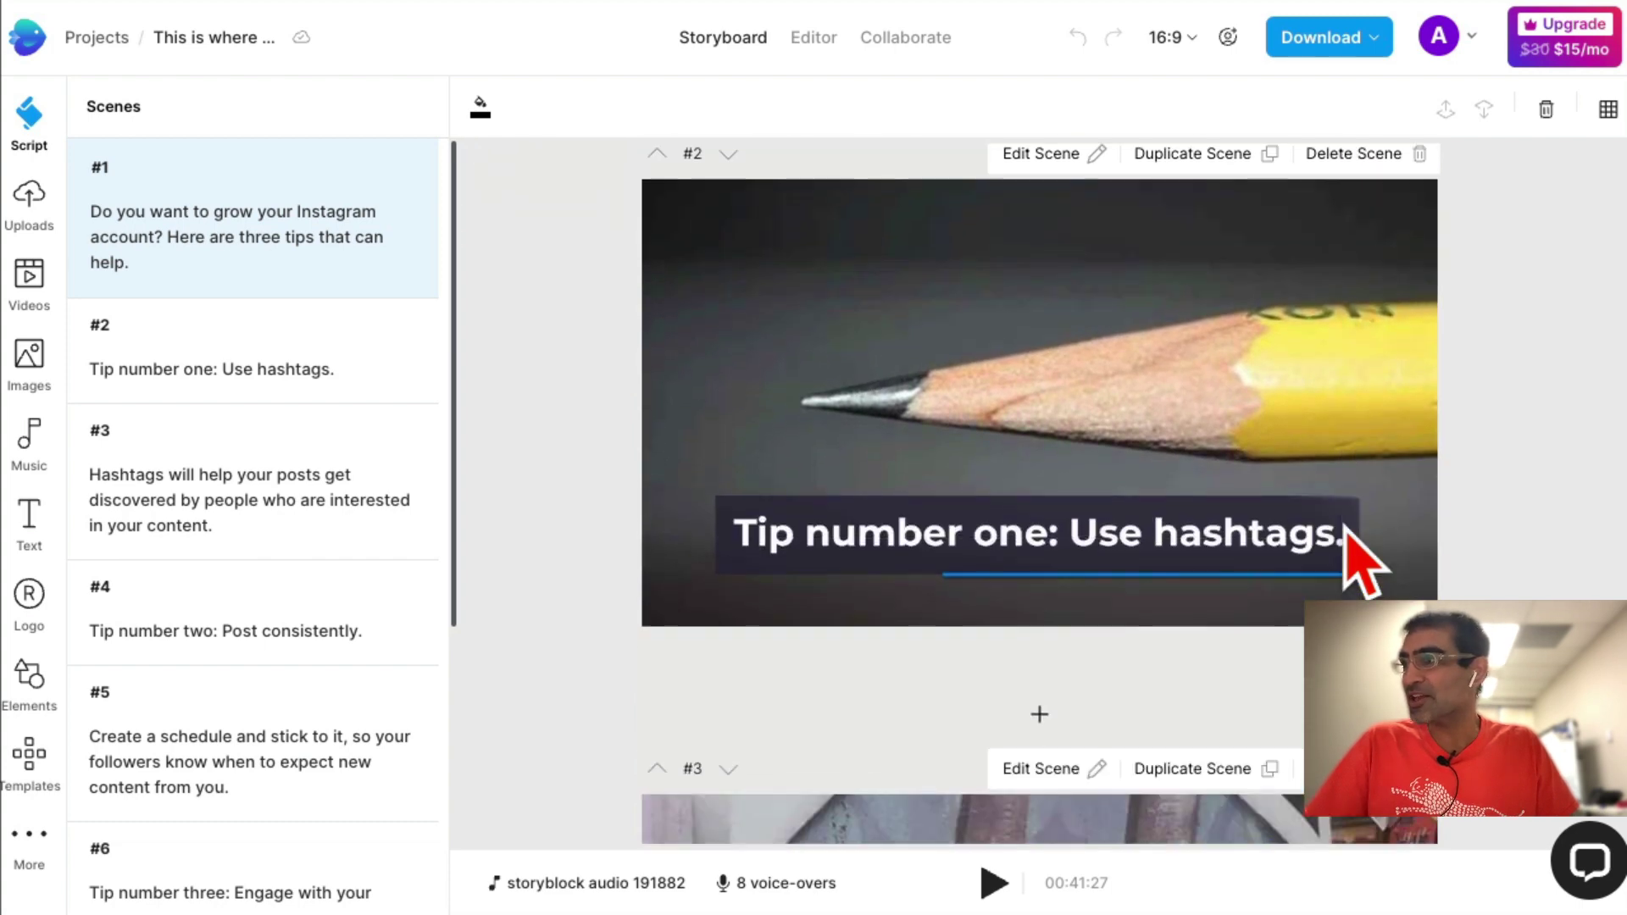
scroll(1351, 531, down, 1)
scroll(1344, 454, down, 2)
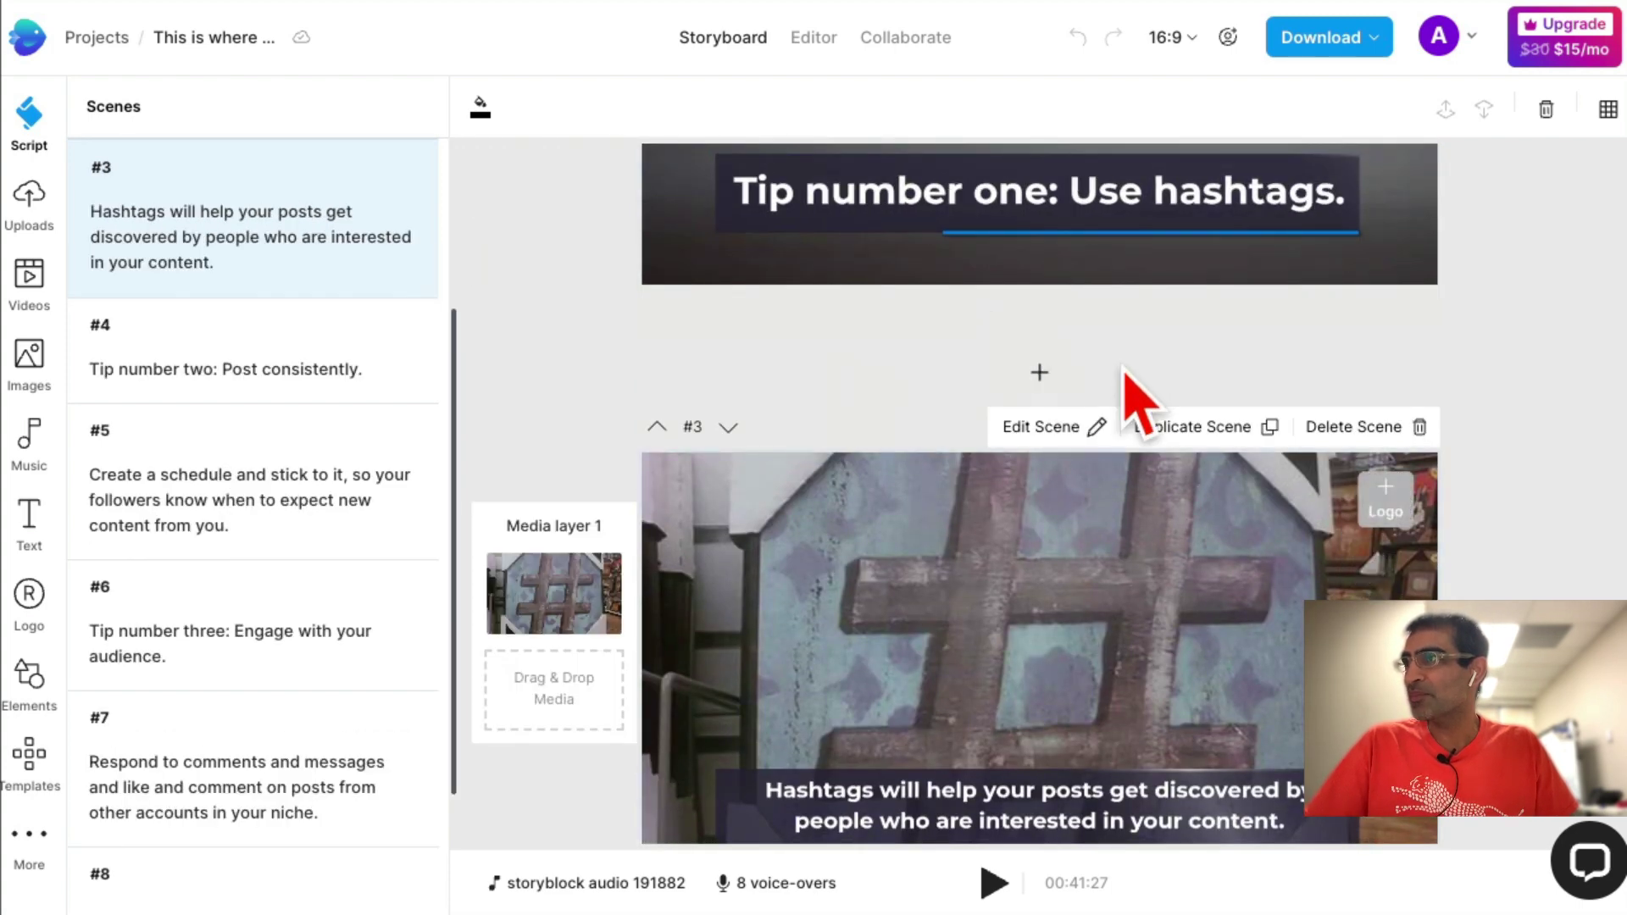
scroll(1118, 419, up, 3)
mouse_move(897, 685)
mouse_down()
mouse_move(709, 684)
mouse_move(1067, 685)
mouse_up()
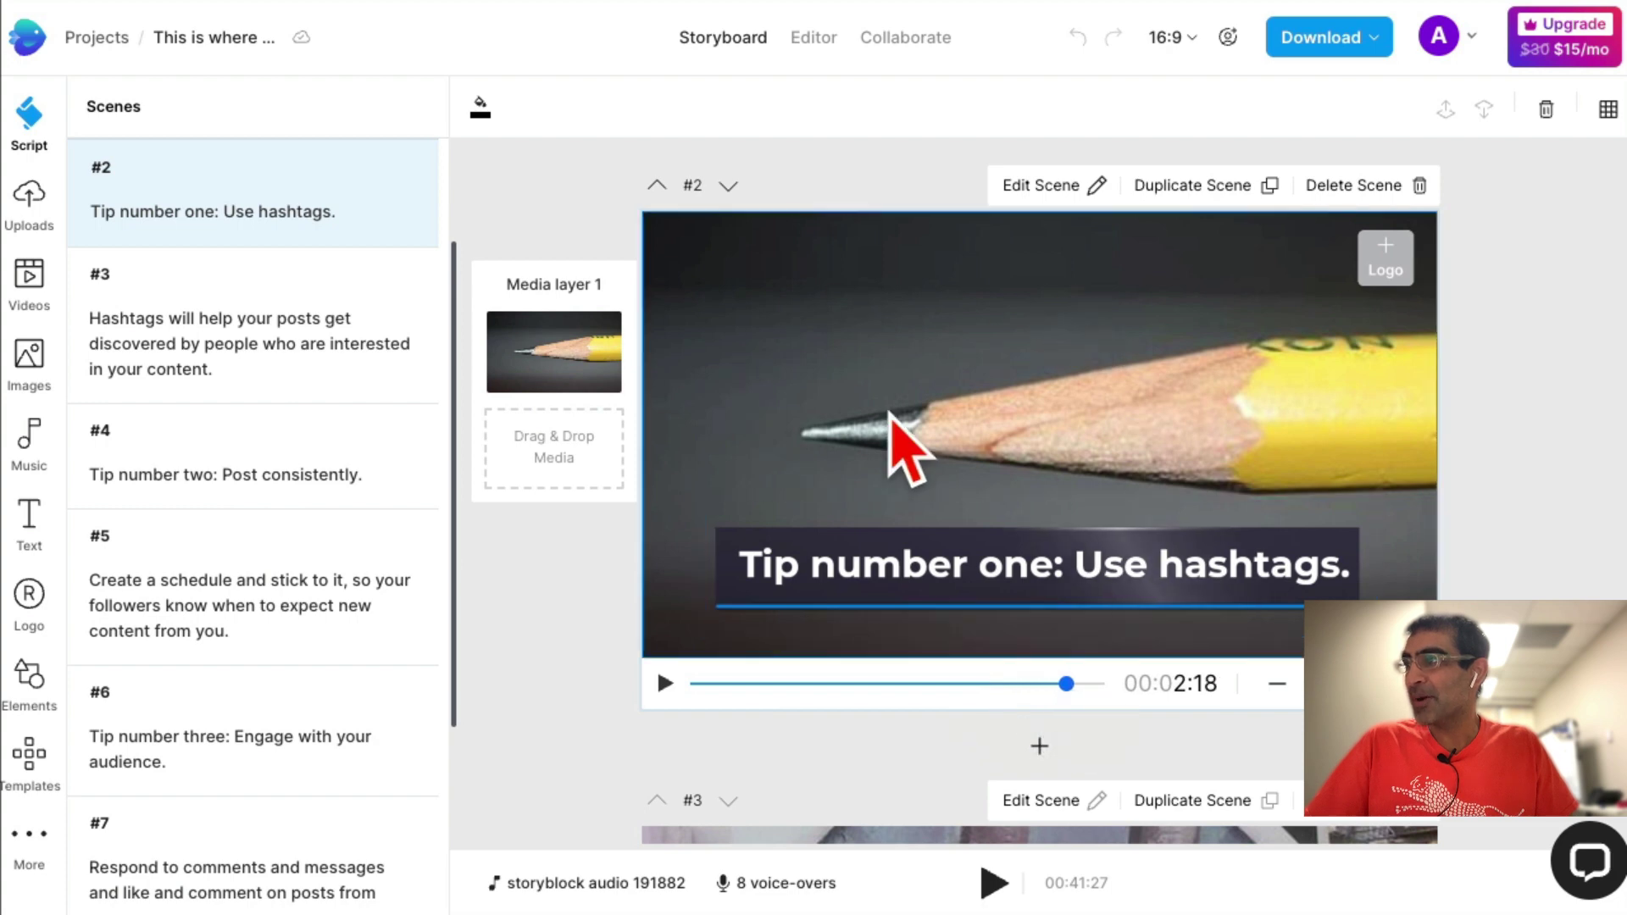
- Select scene #2's caption and its pencil background image to bring up the stock library
click(900, 560)
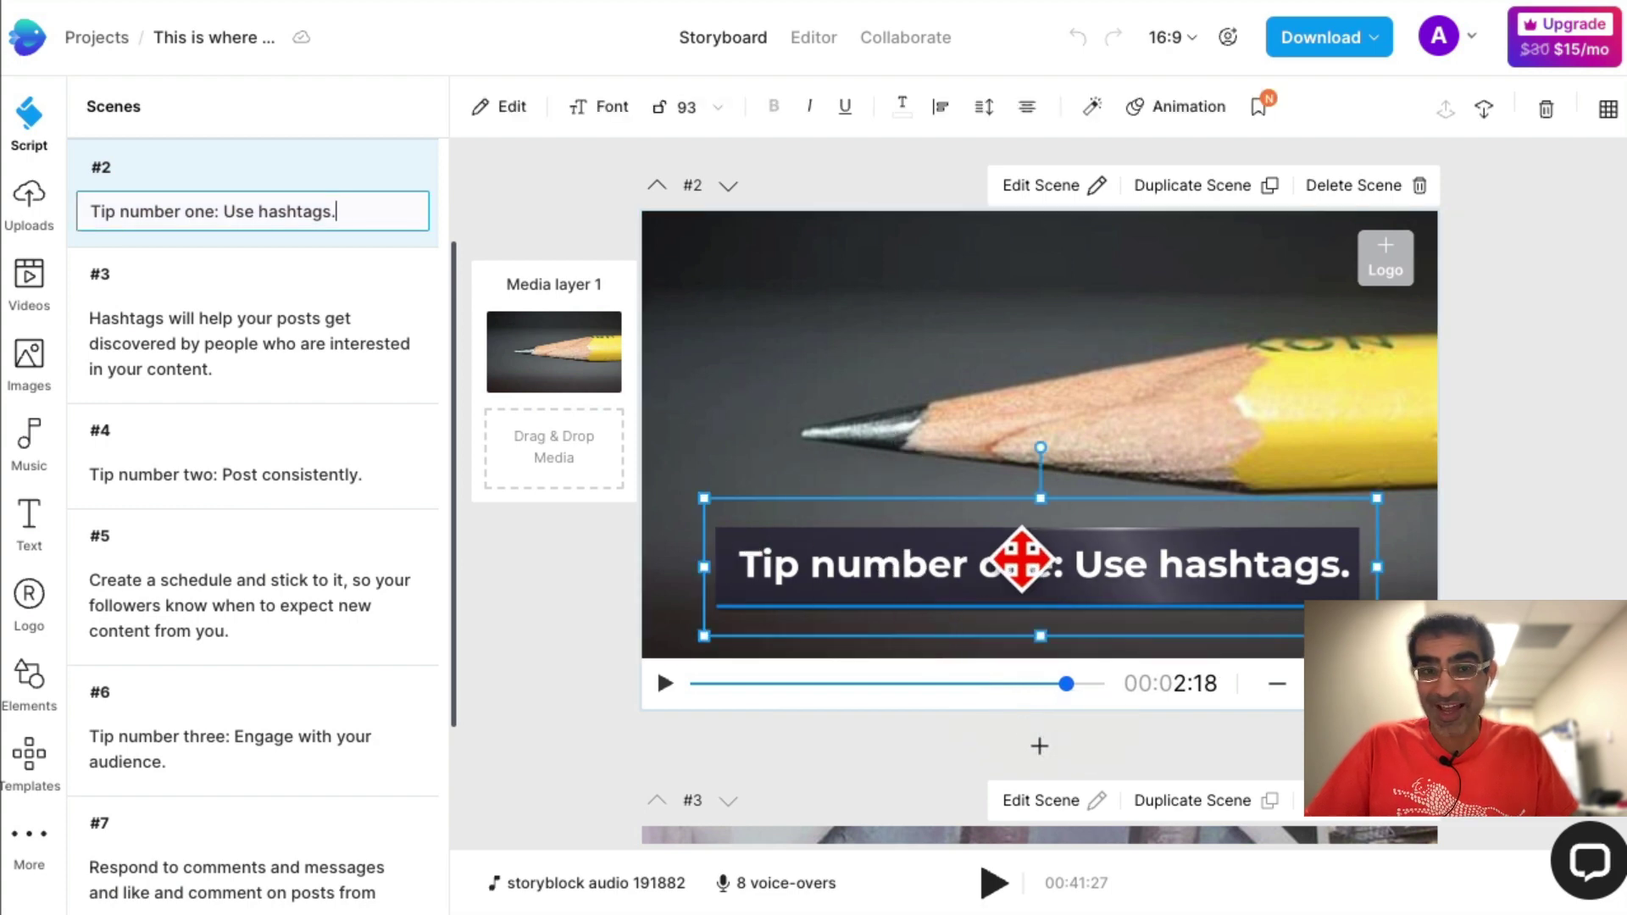
click(553, 358)
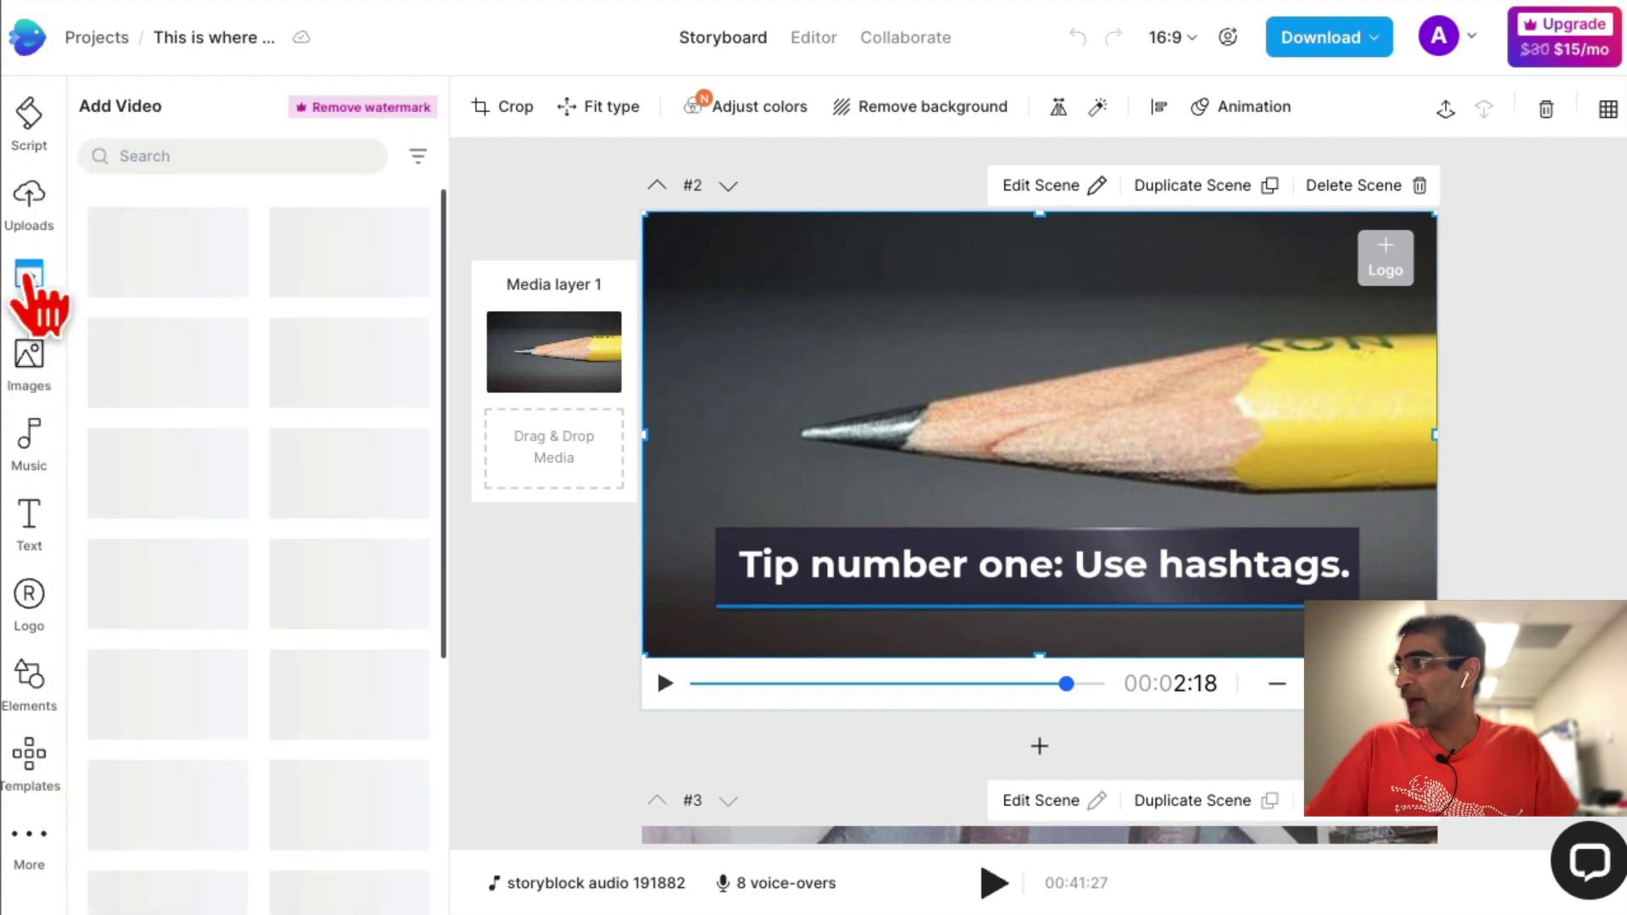
- Replace scene #2's pencil shot with a free 'instagram' stock image of a woman holding a phone
click(39, 375)
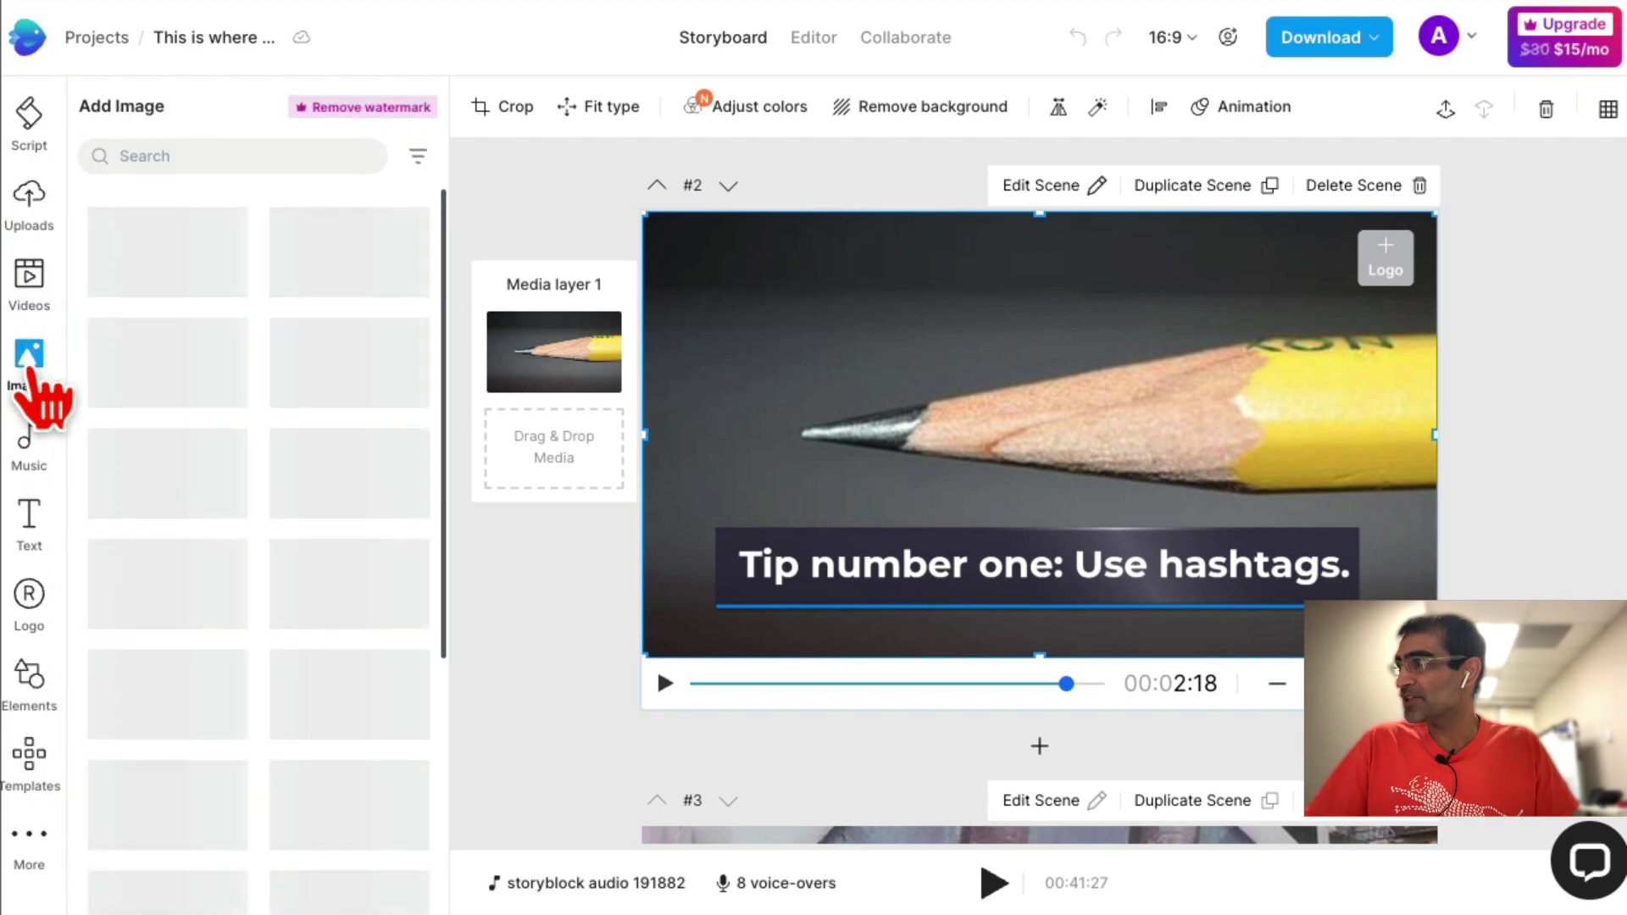
click(232, 153)
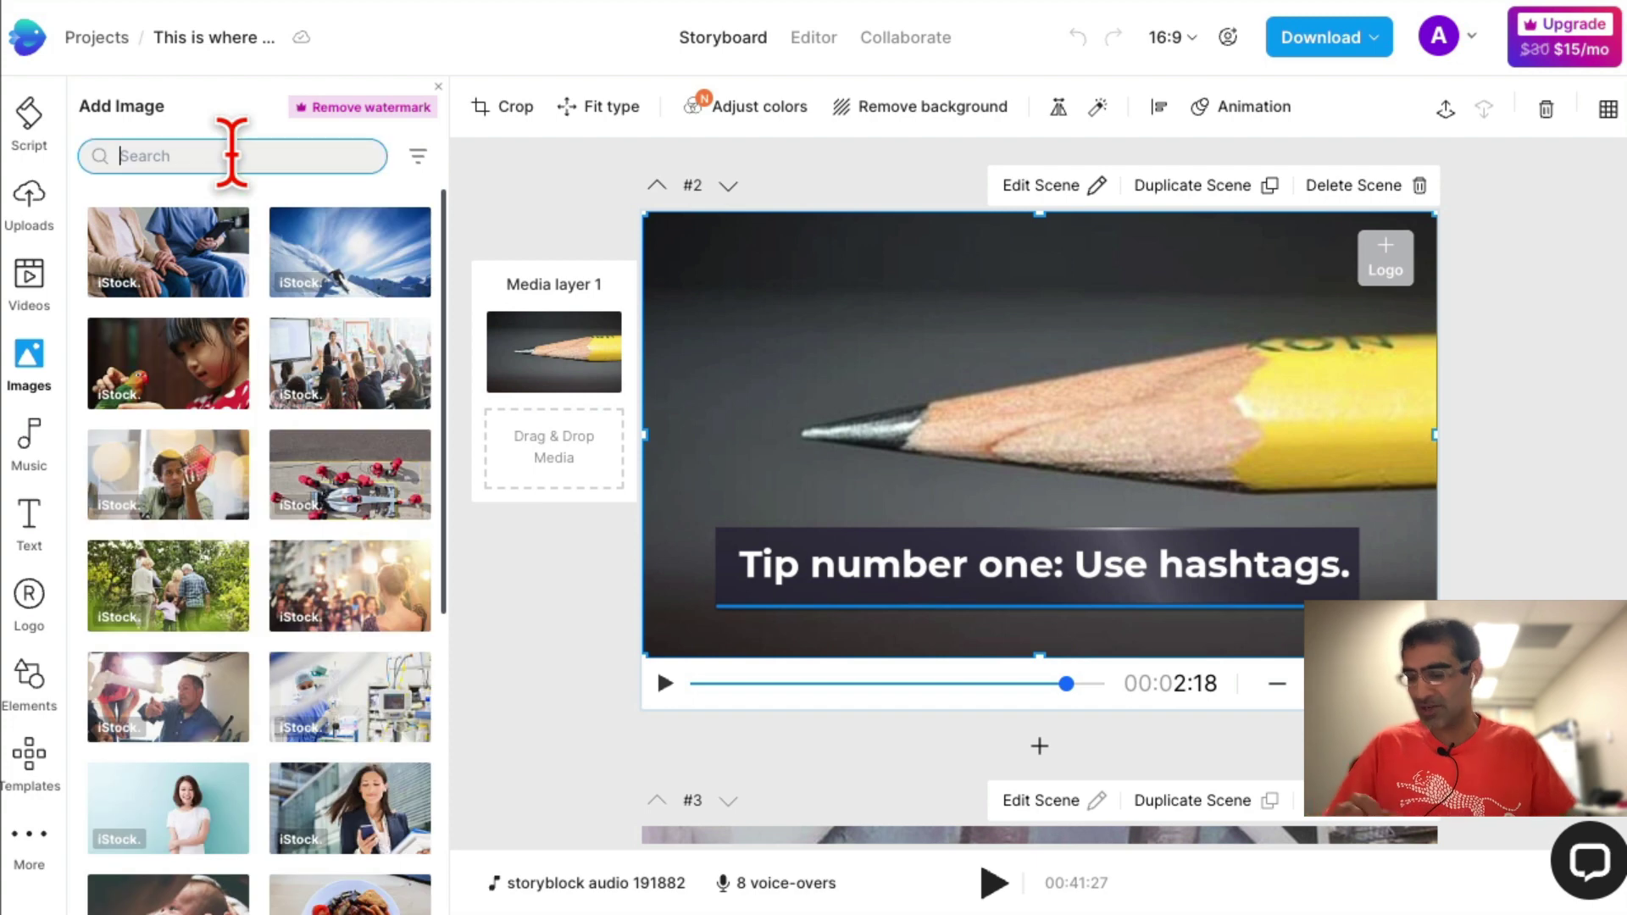
text(instagram)
key(Return)
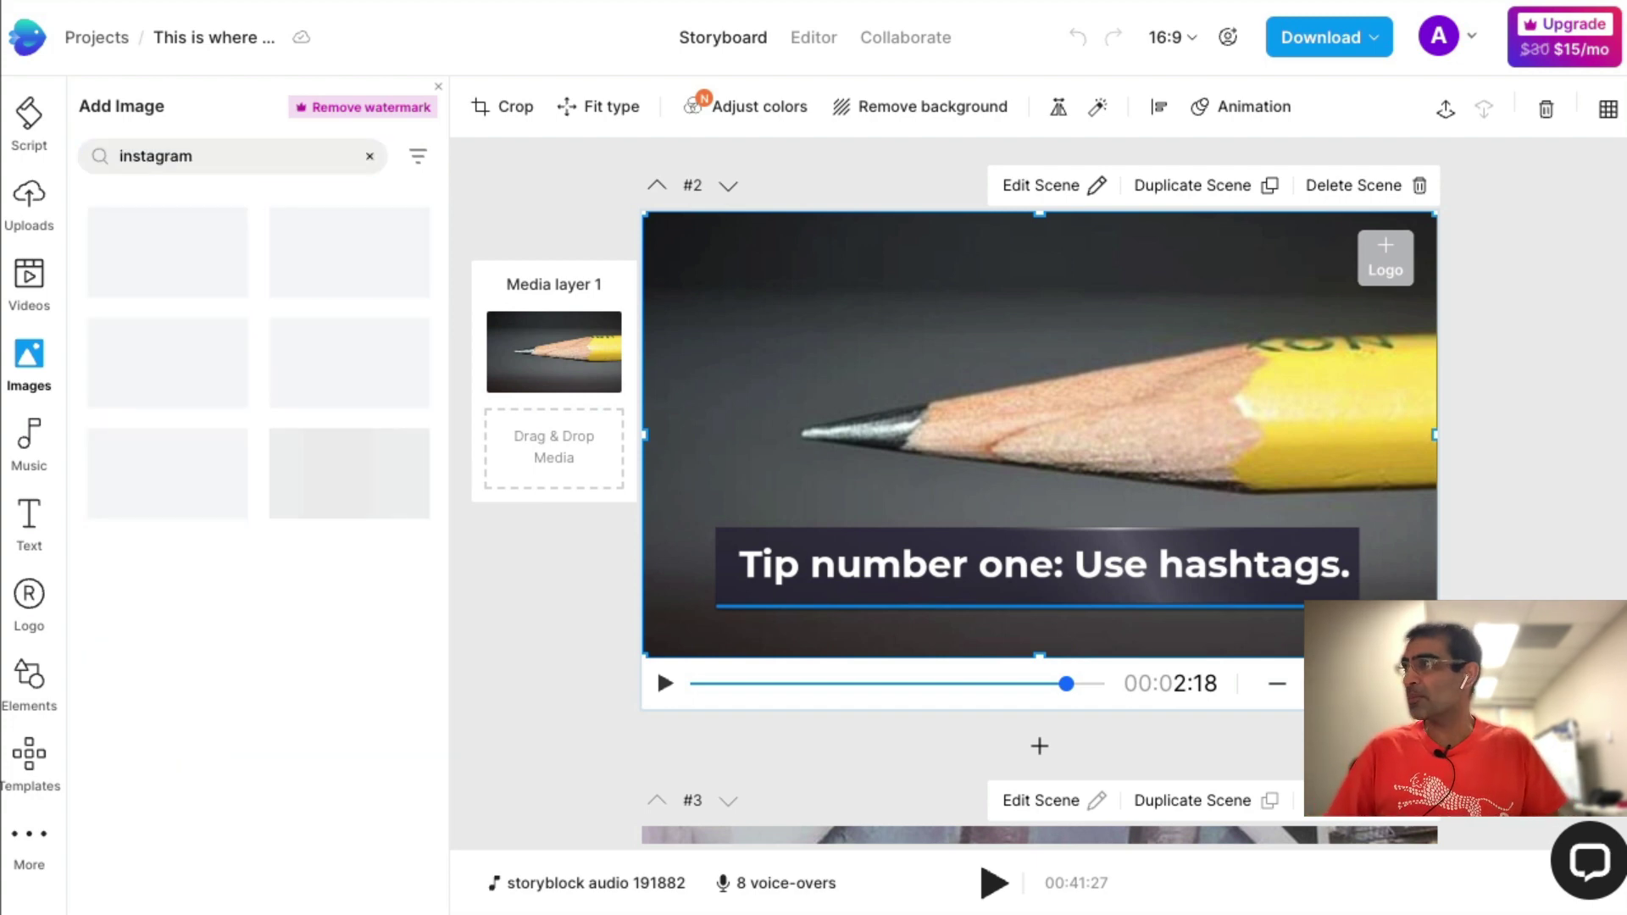
click(418, 156)
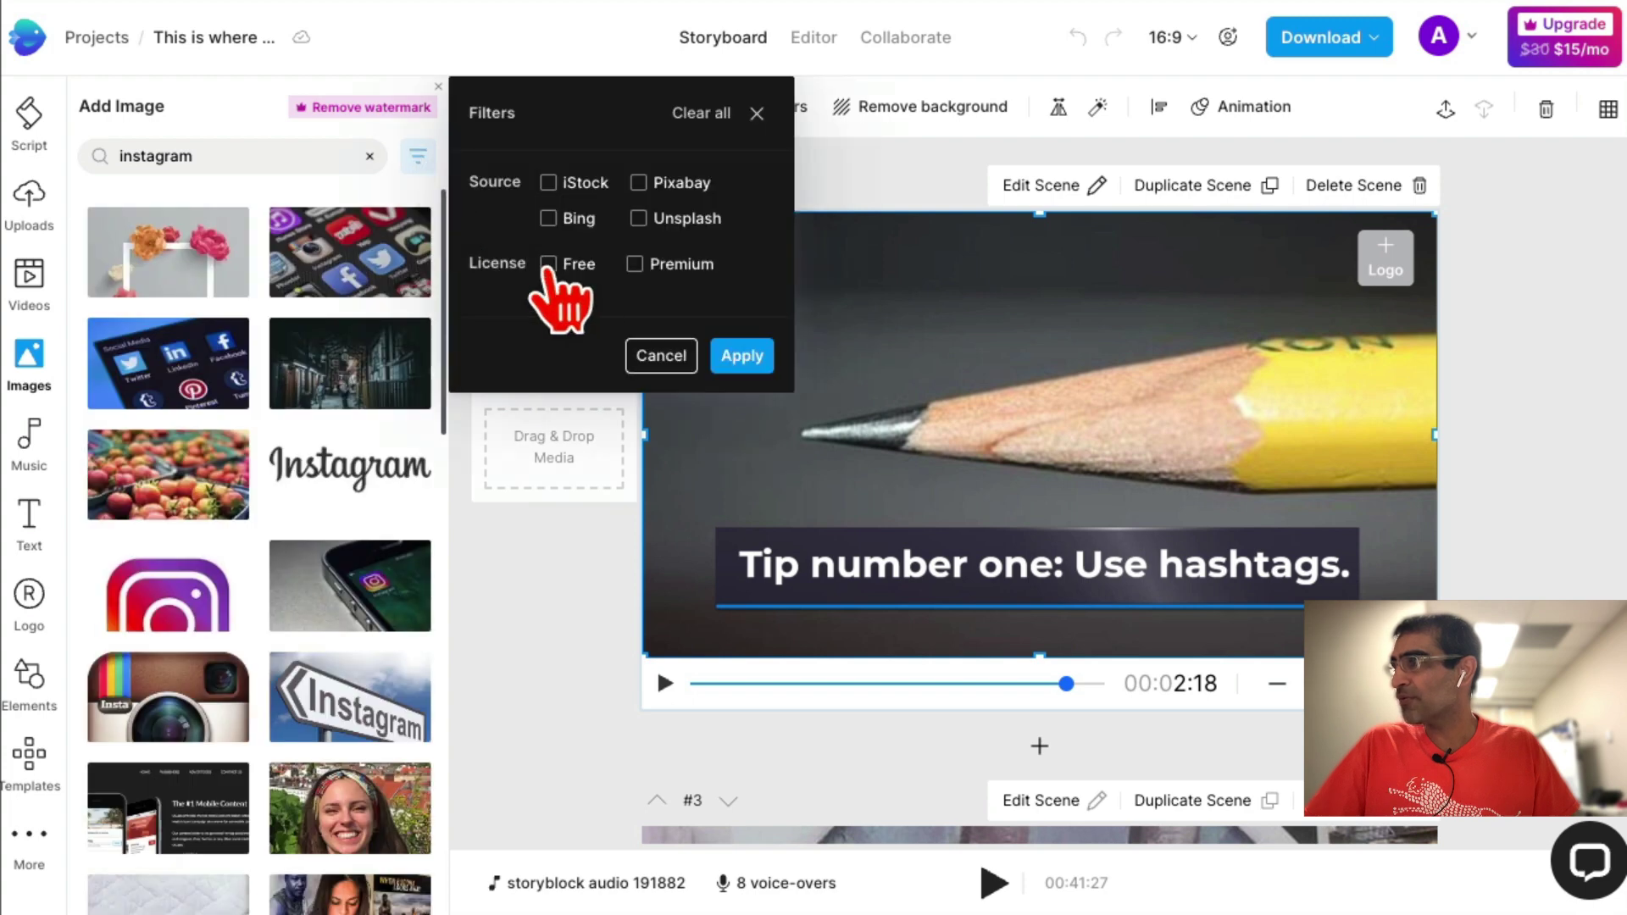
click(741, 356)
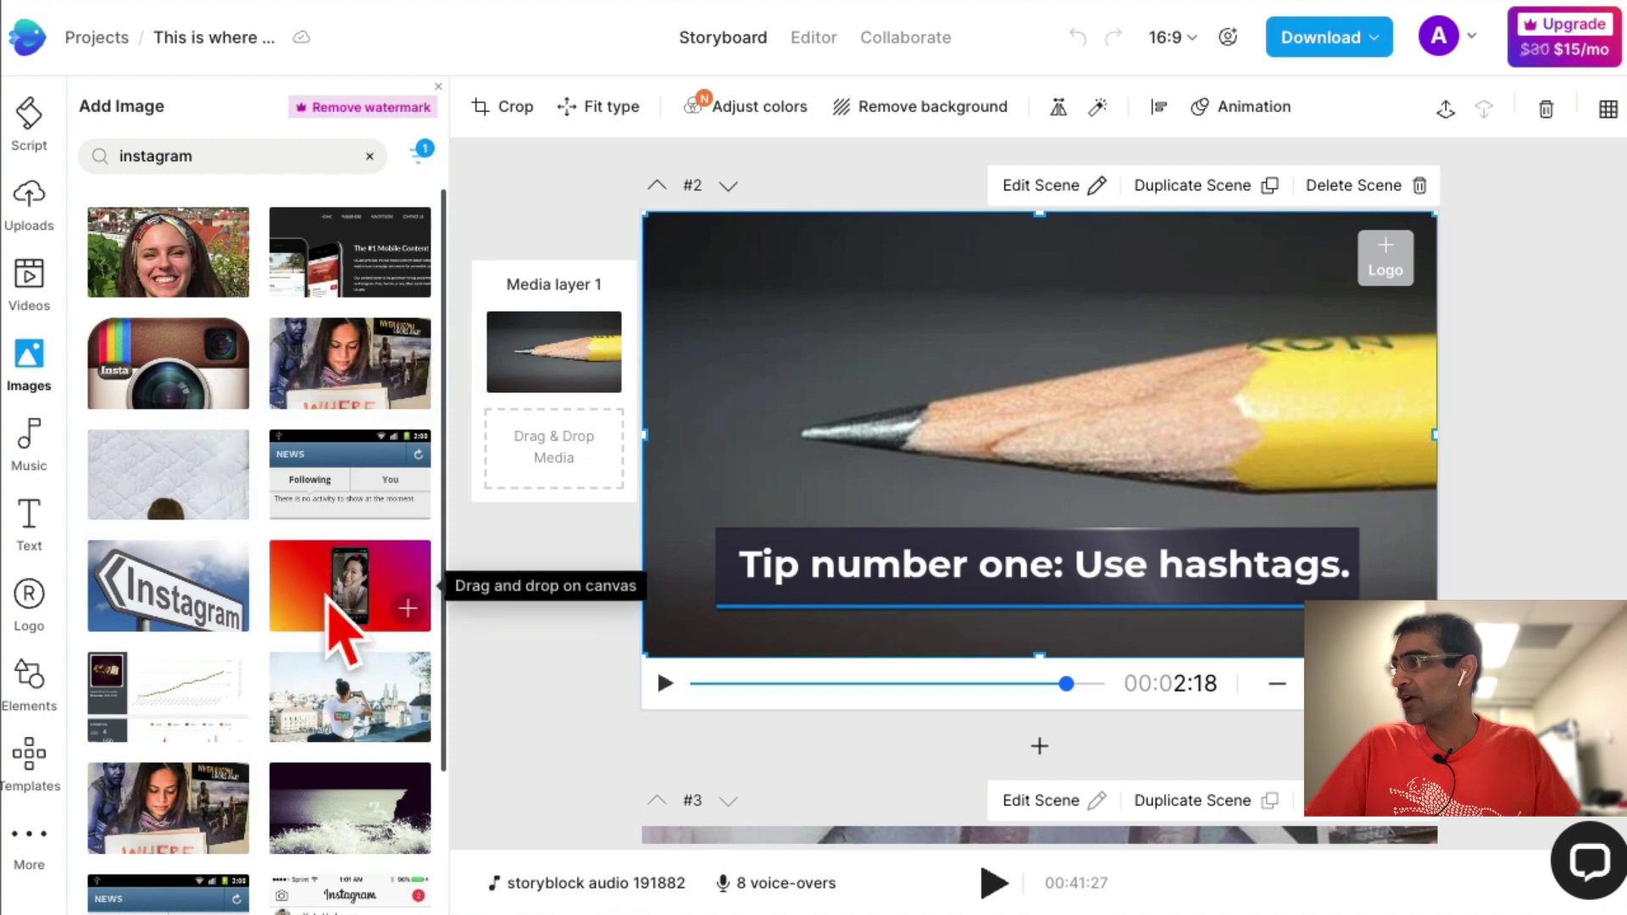
drag(334, 610, 853, 444)
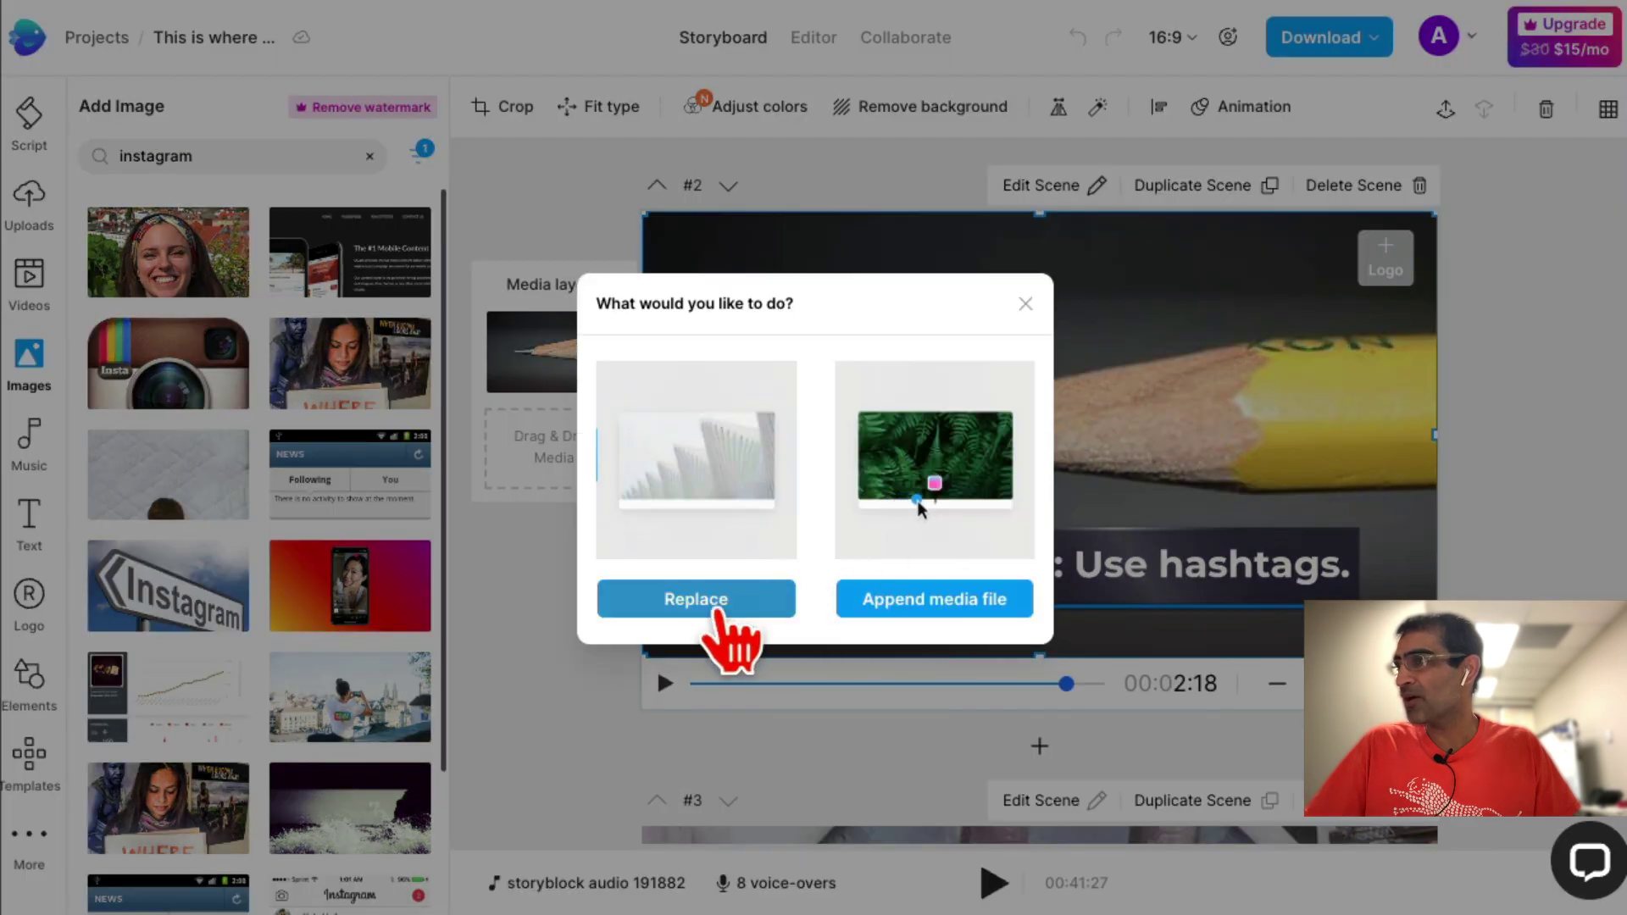
click(716, 608)
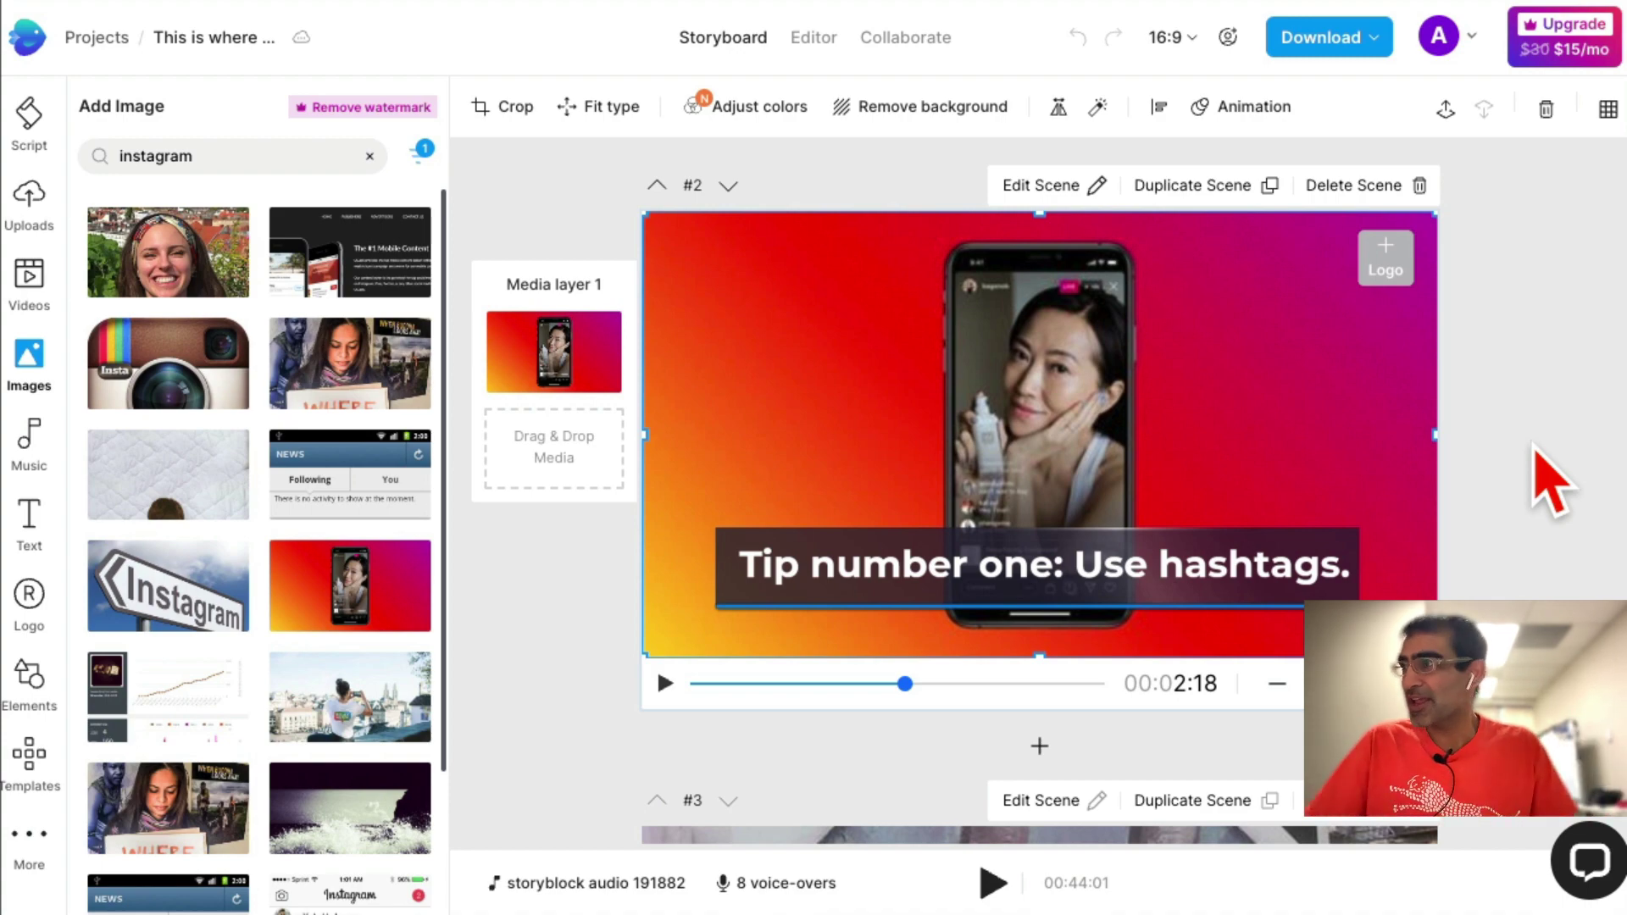
scroll(1483, 394, down, 3)
scroll(1482, 392, down, 2)
scroll(1481, 404, down, 2)
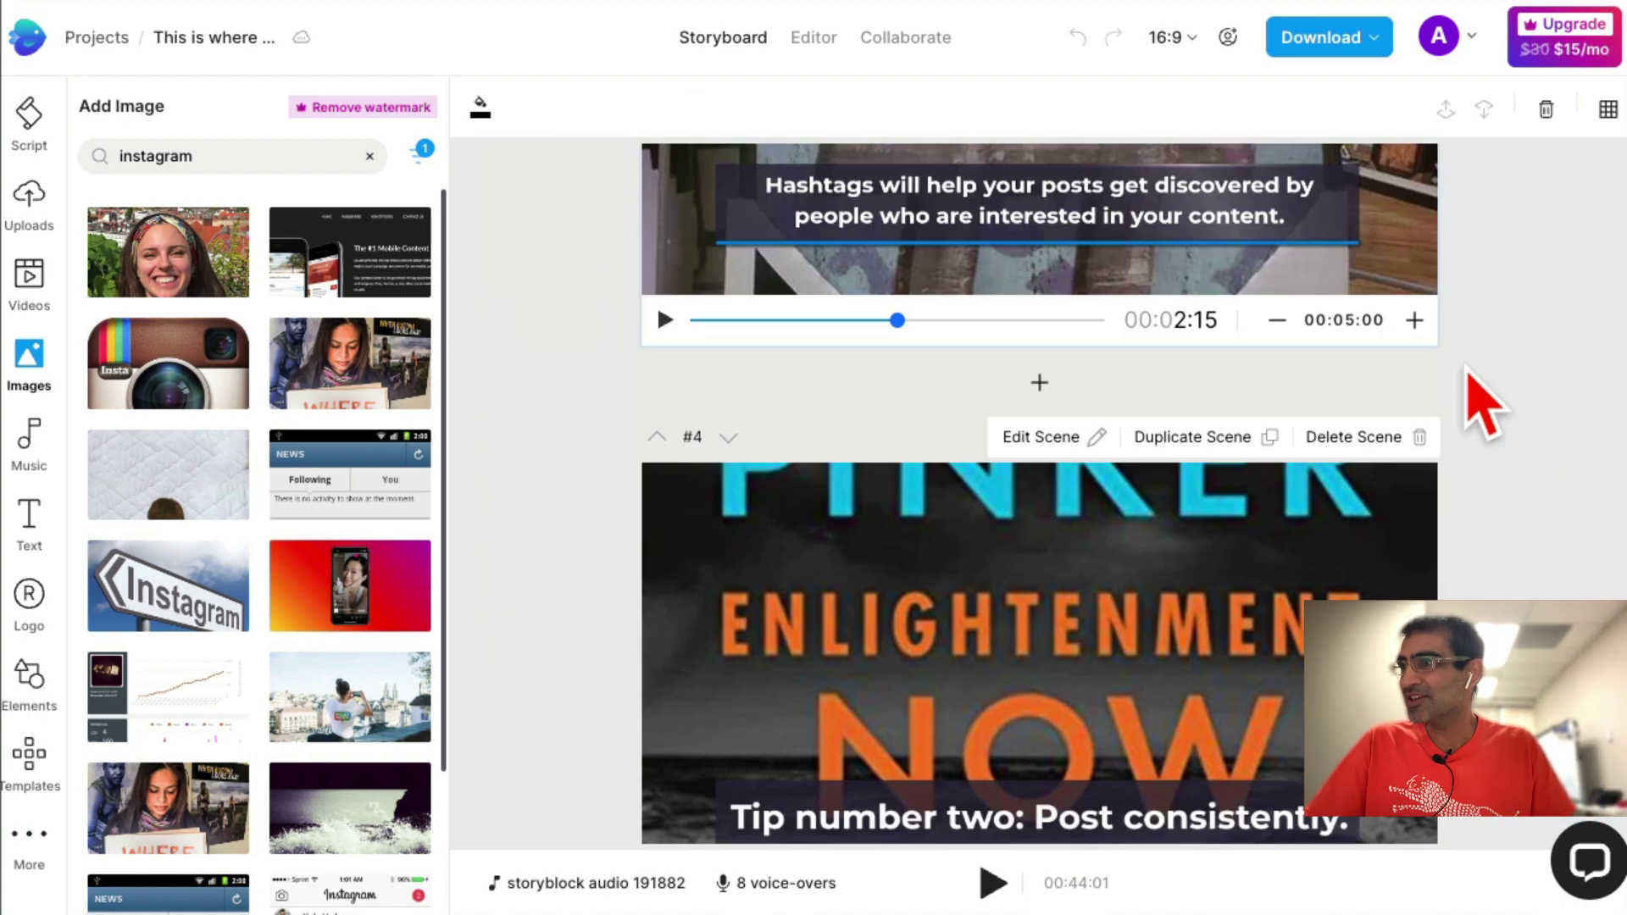
scroll(1483, 405, down, 2)
scroll(1482, 405, down, 3)
scroll(1482, 404, down, 4)
scroll(1483, 405, down, 1)
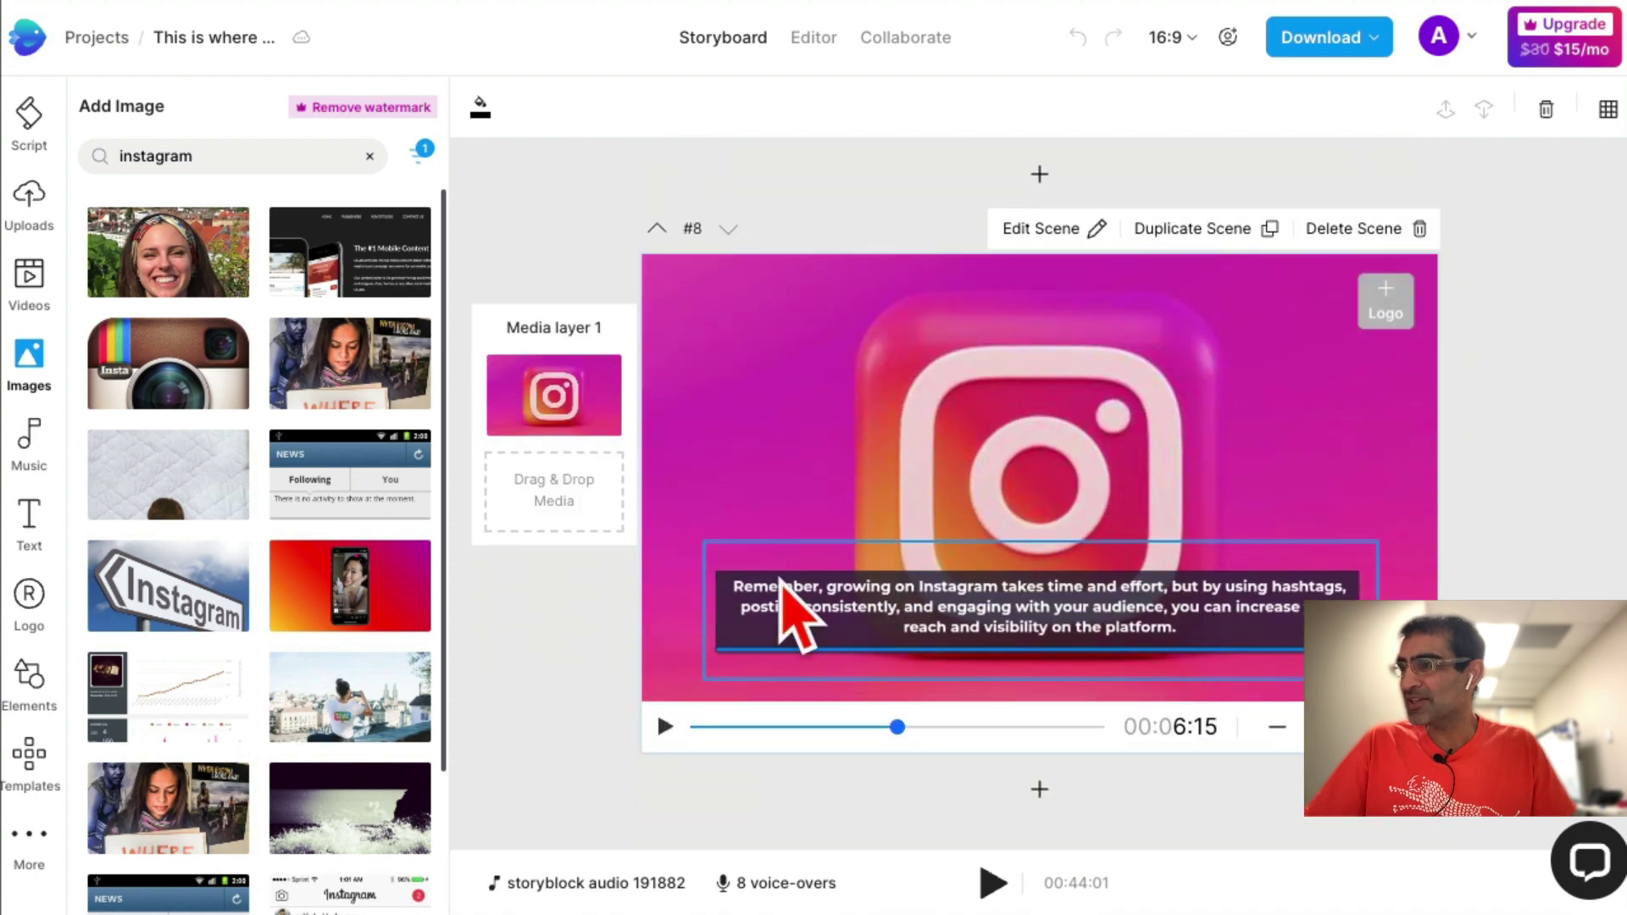
scroll(1271, 598, up, 5)
scroll(1271, 590, up, 5)
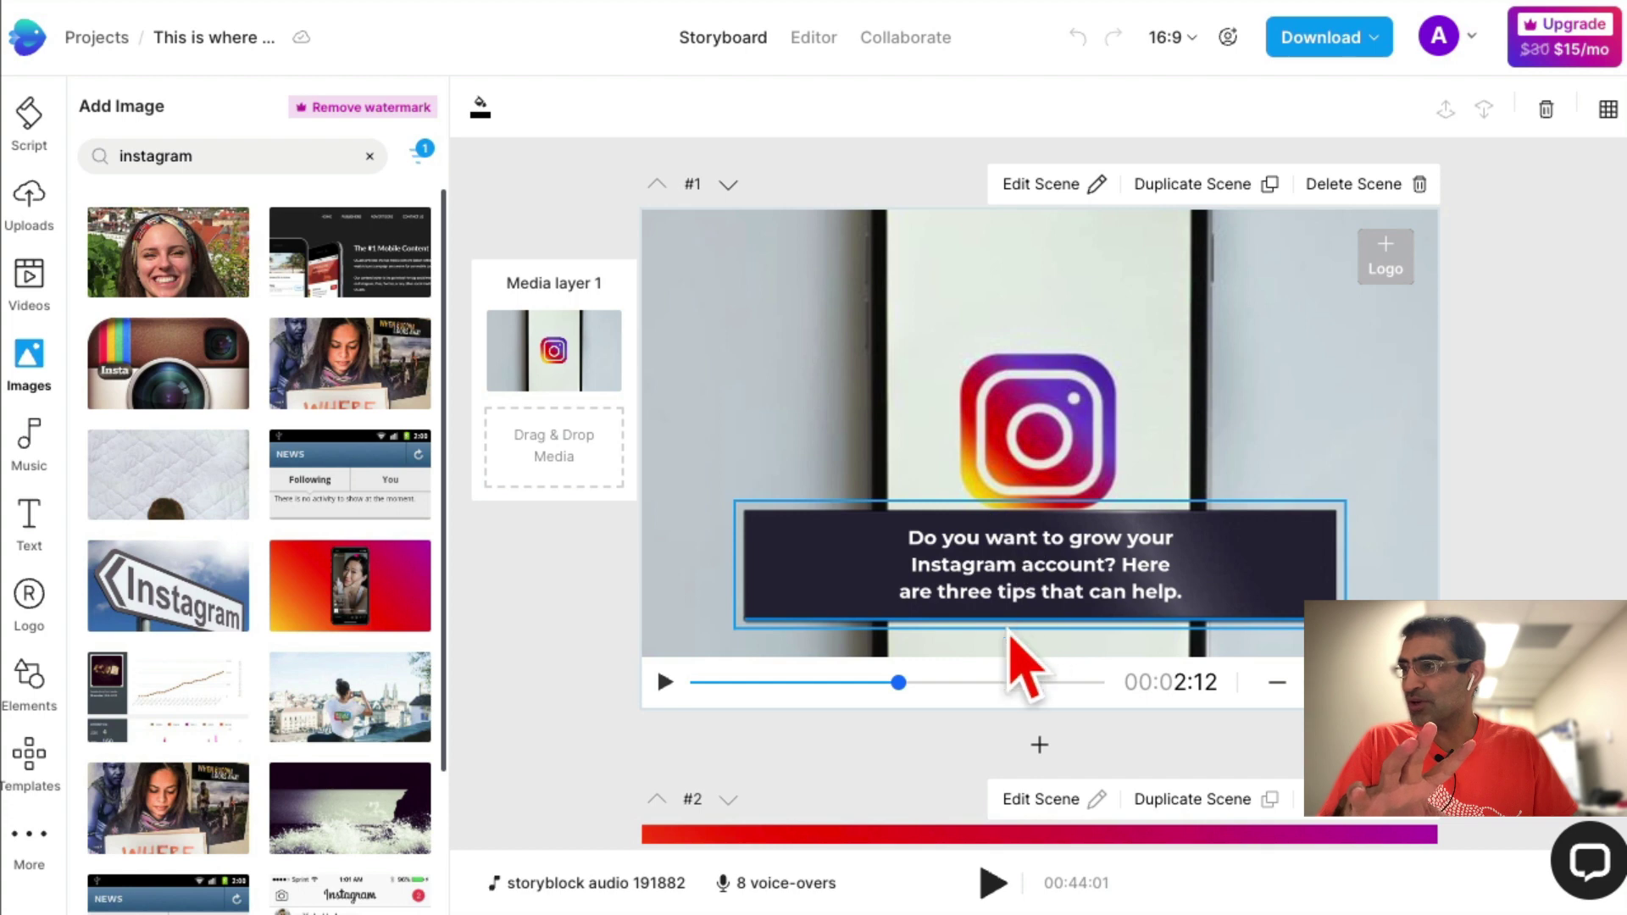
drag(899, 683, 687, 683)
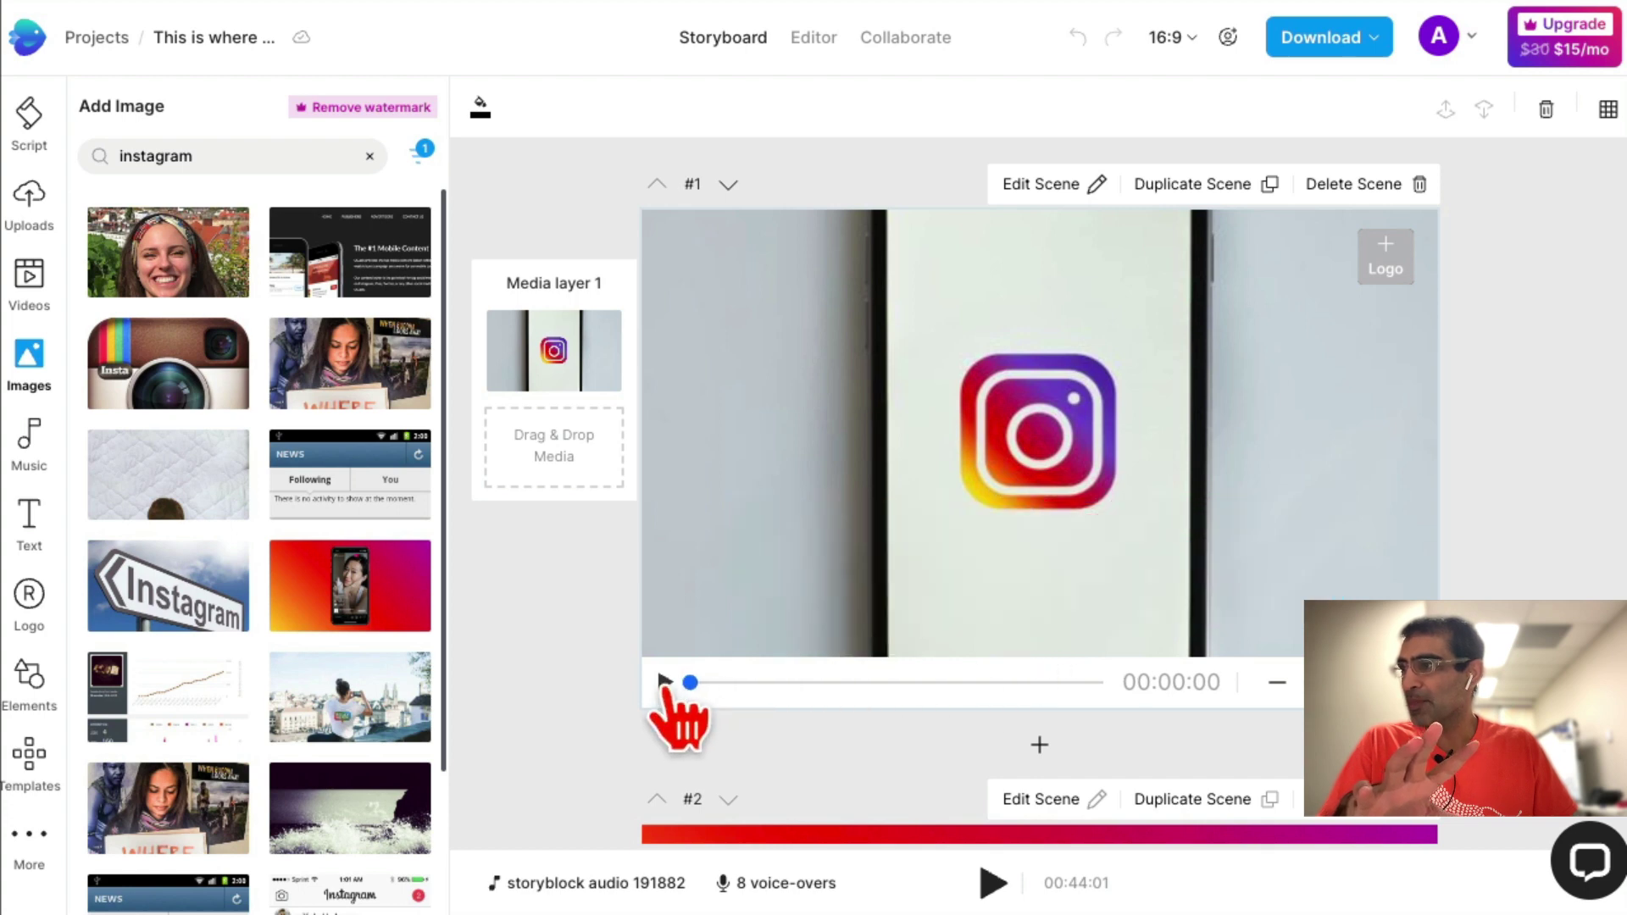
click(993, 885)
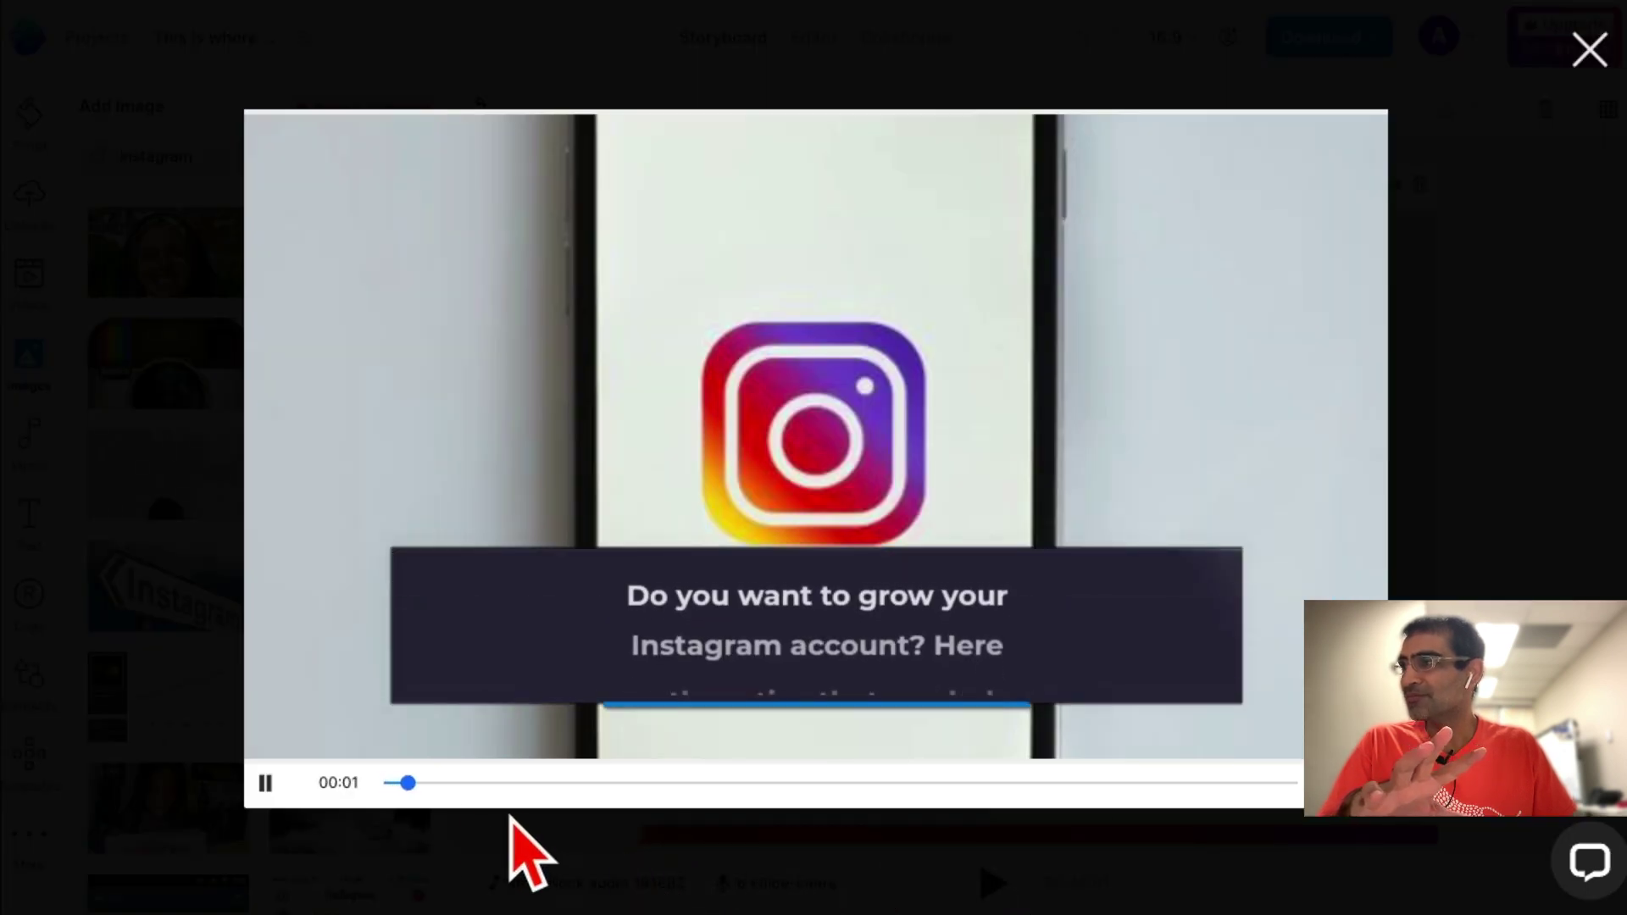
click(516, 783)
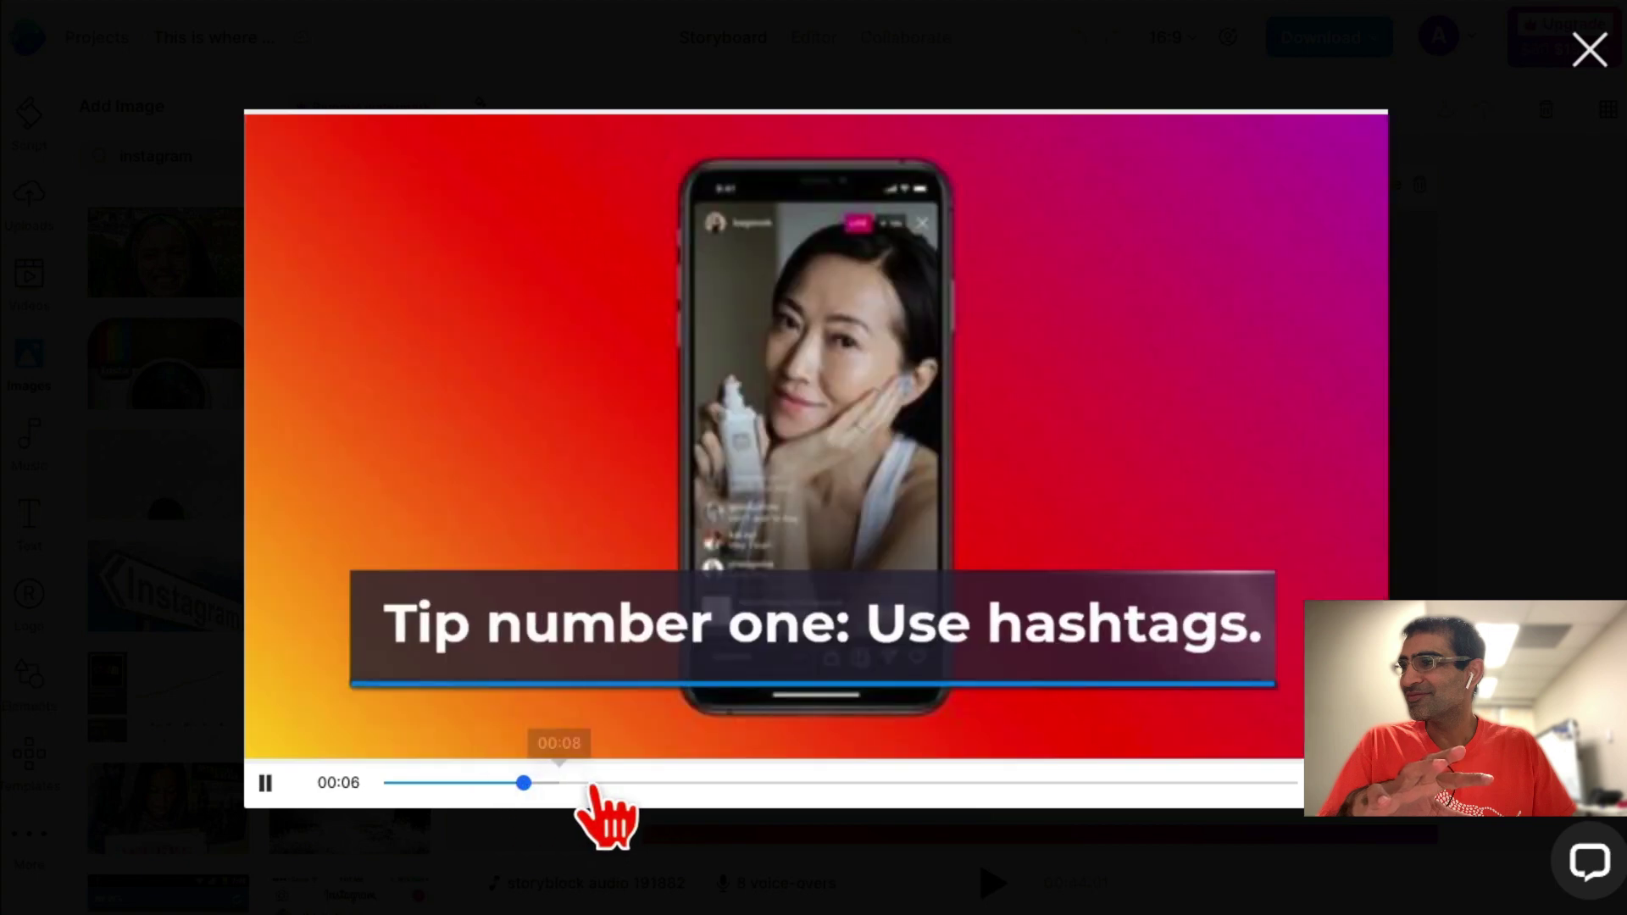
click(636, 784)
click(734, 783)
click(877, 784)
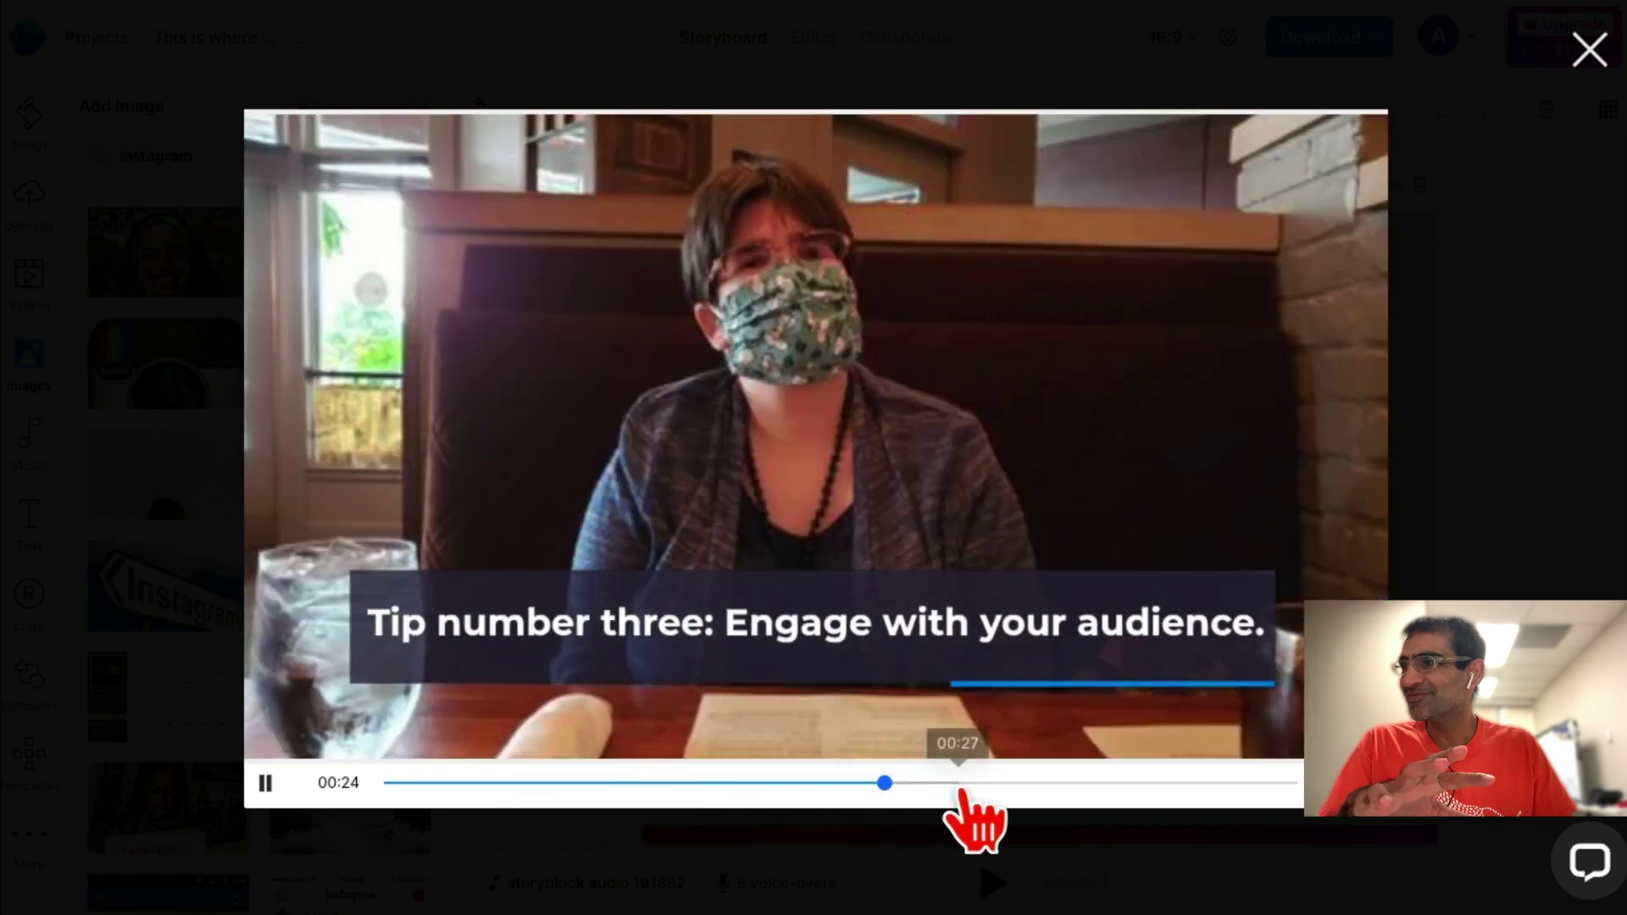
click(265, 783)
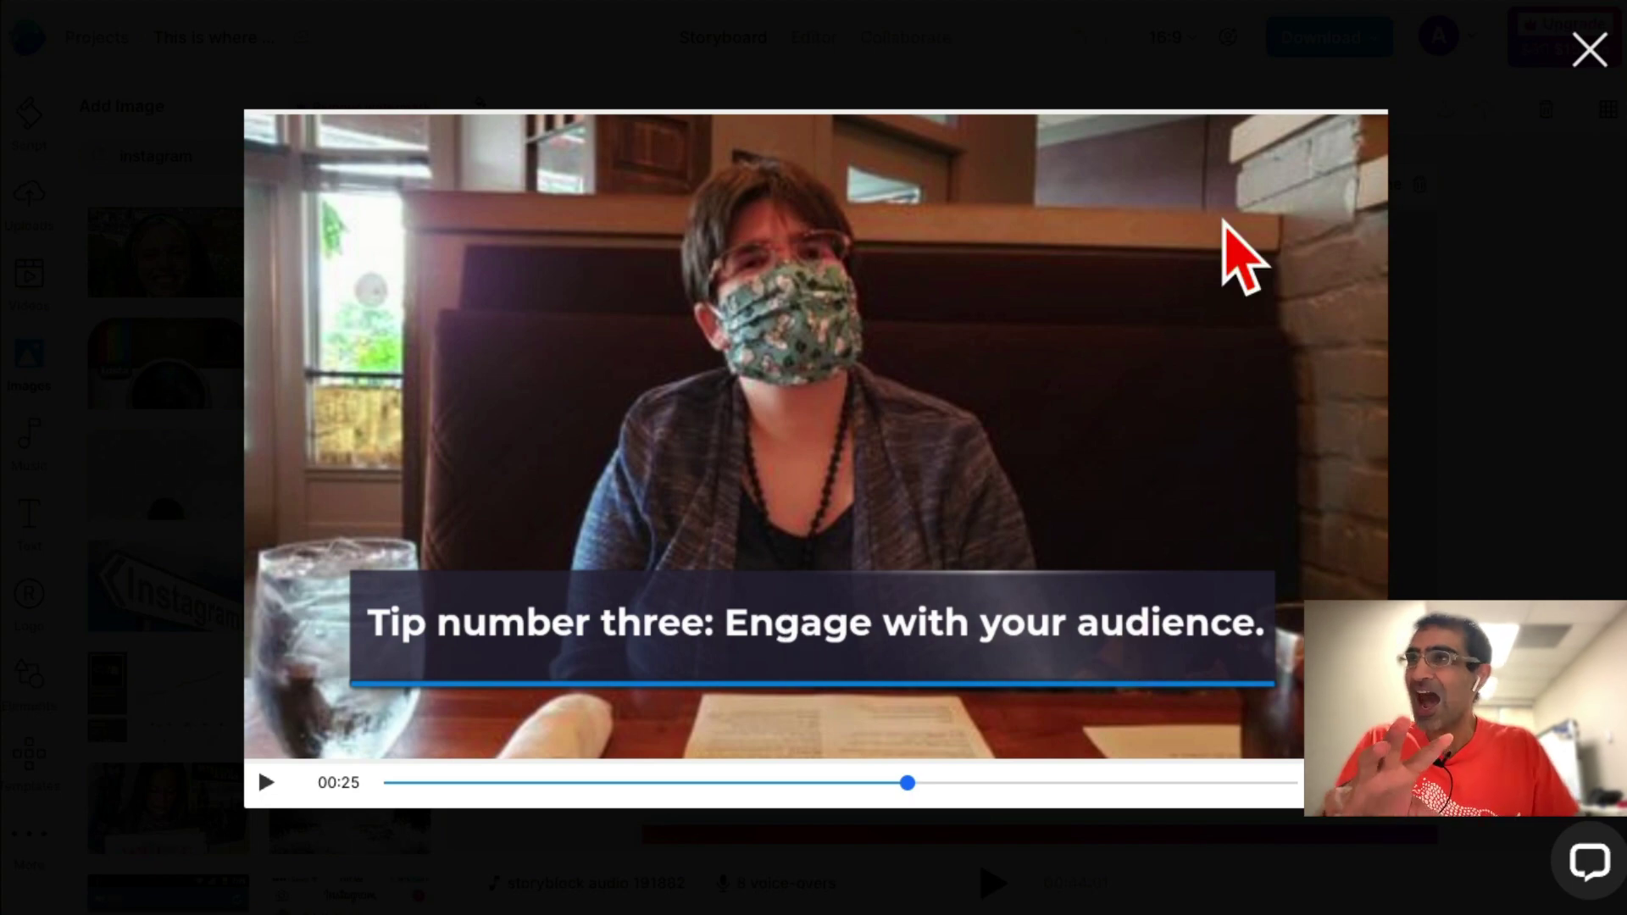
click(1589, 51)
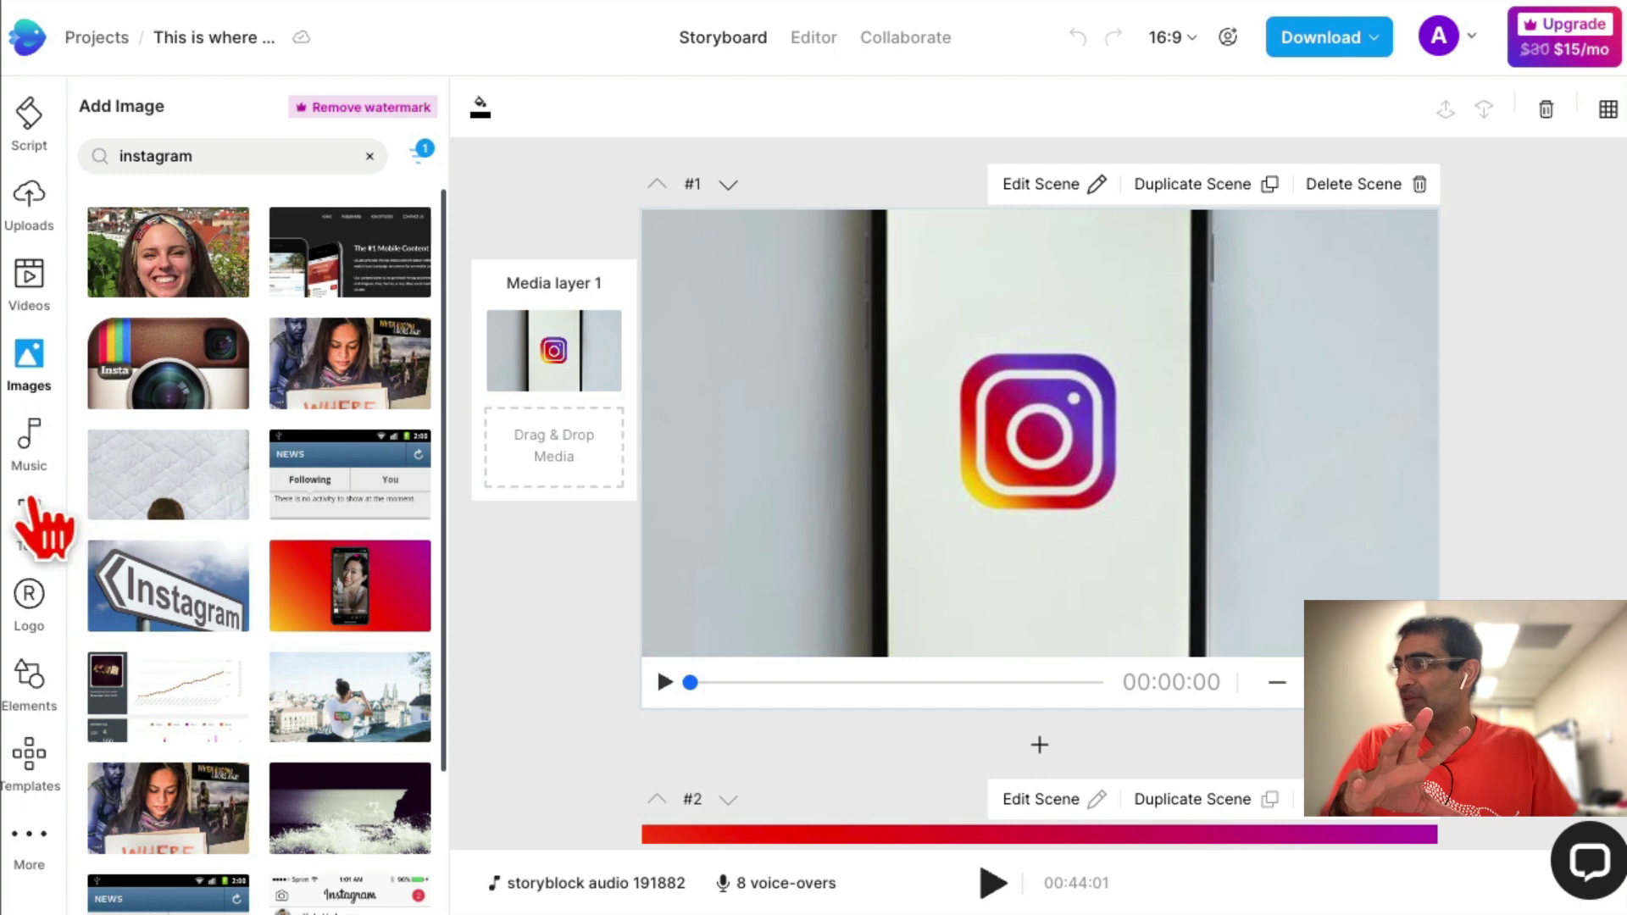
- Browse the Music, Logo and Elements panels in the left sidebar
click(36, 473)
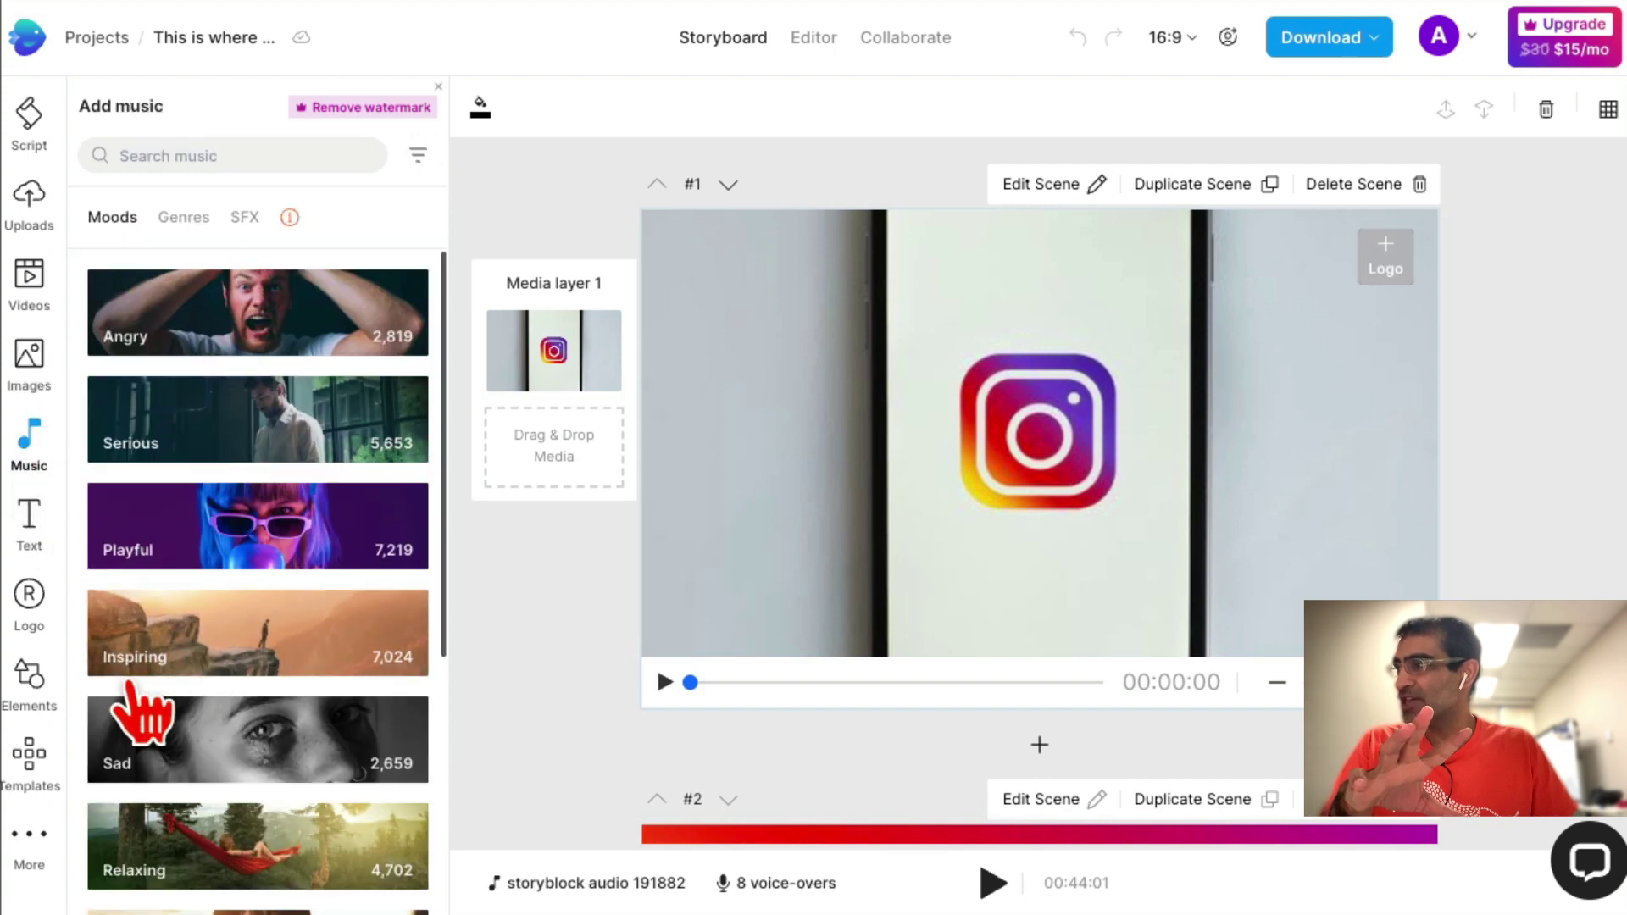
click(30, 608)
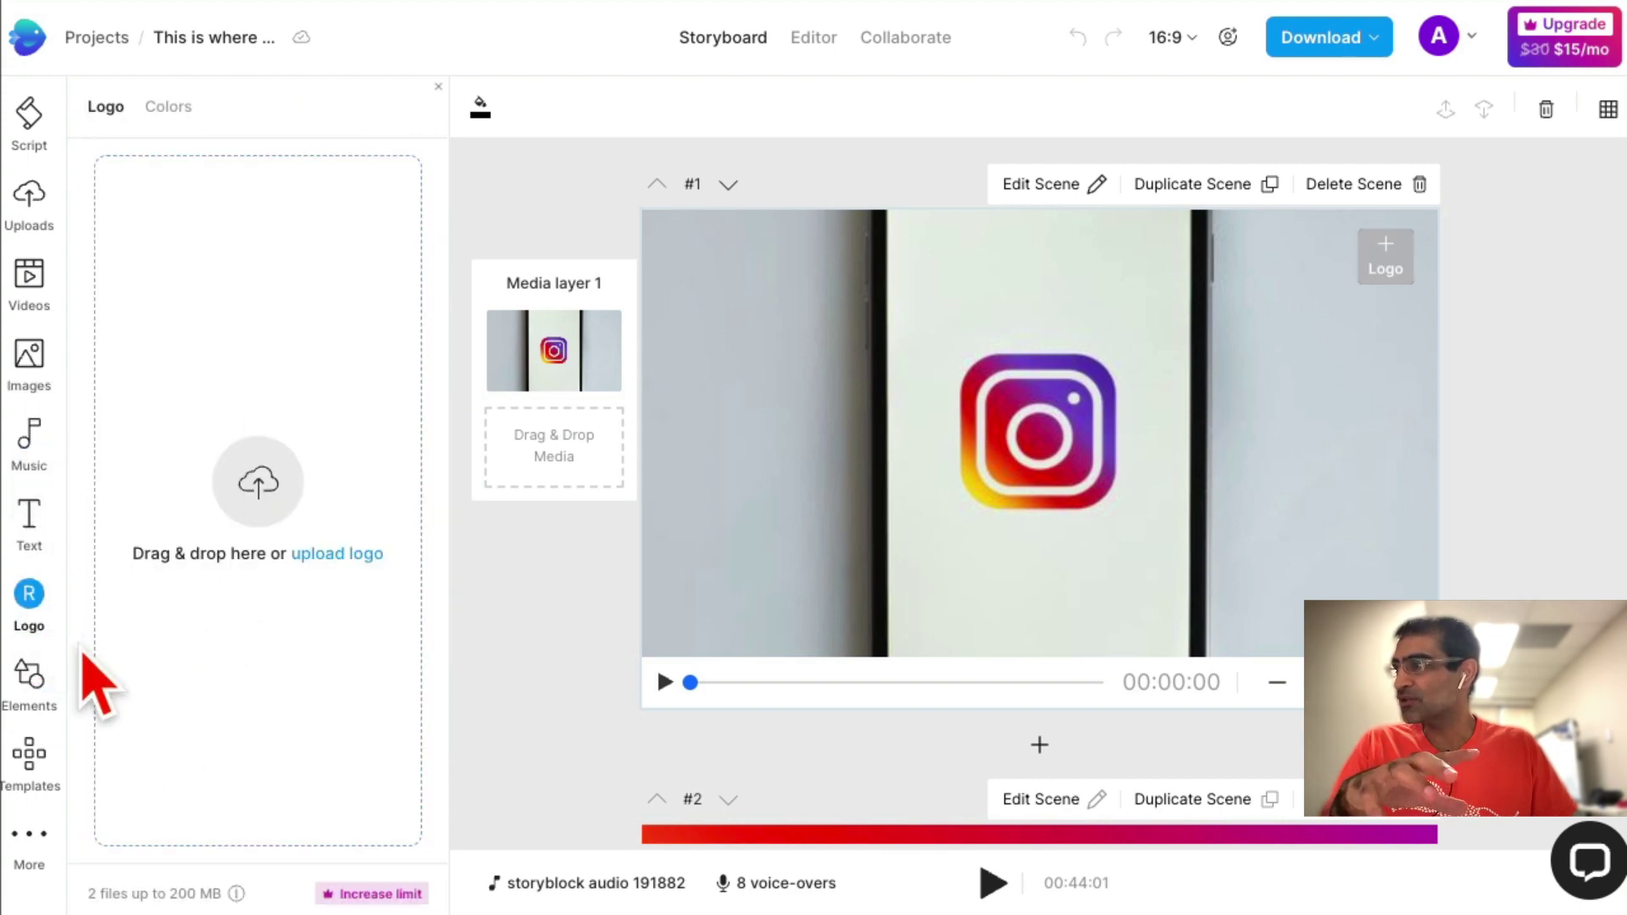
click(31, 687)
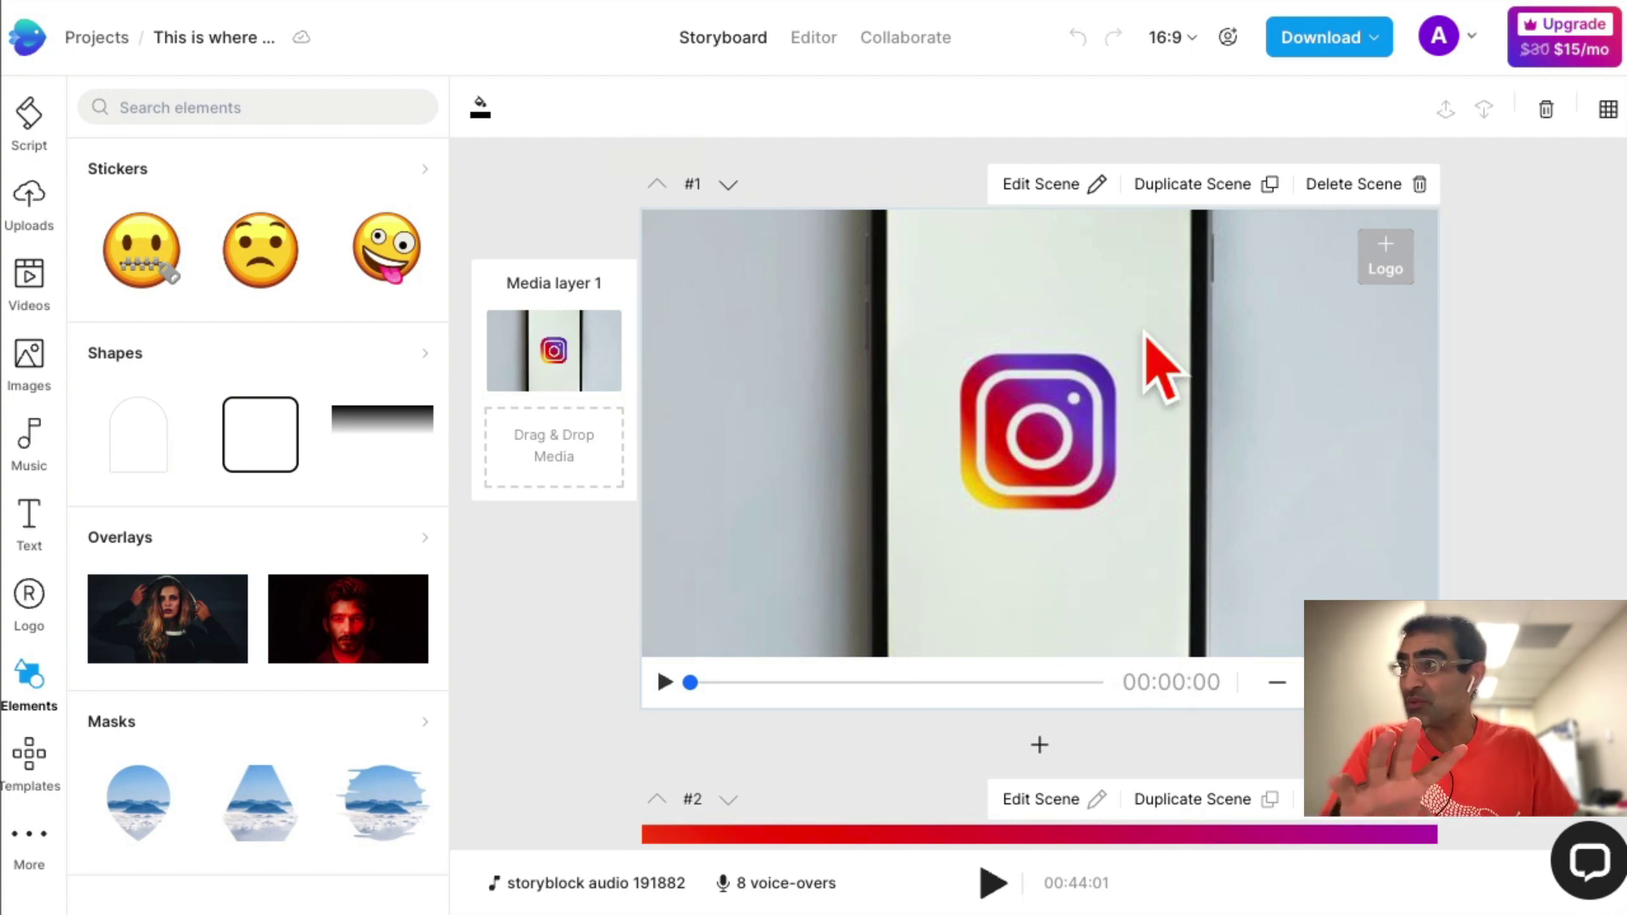
- In the timeline editor, rewind to the start and begin an automated text-to-speech voiceover
click(804, 45)
click(581, 682)
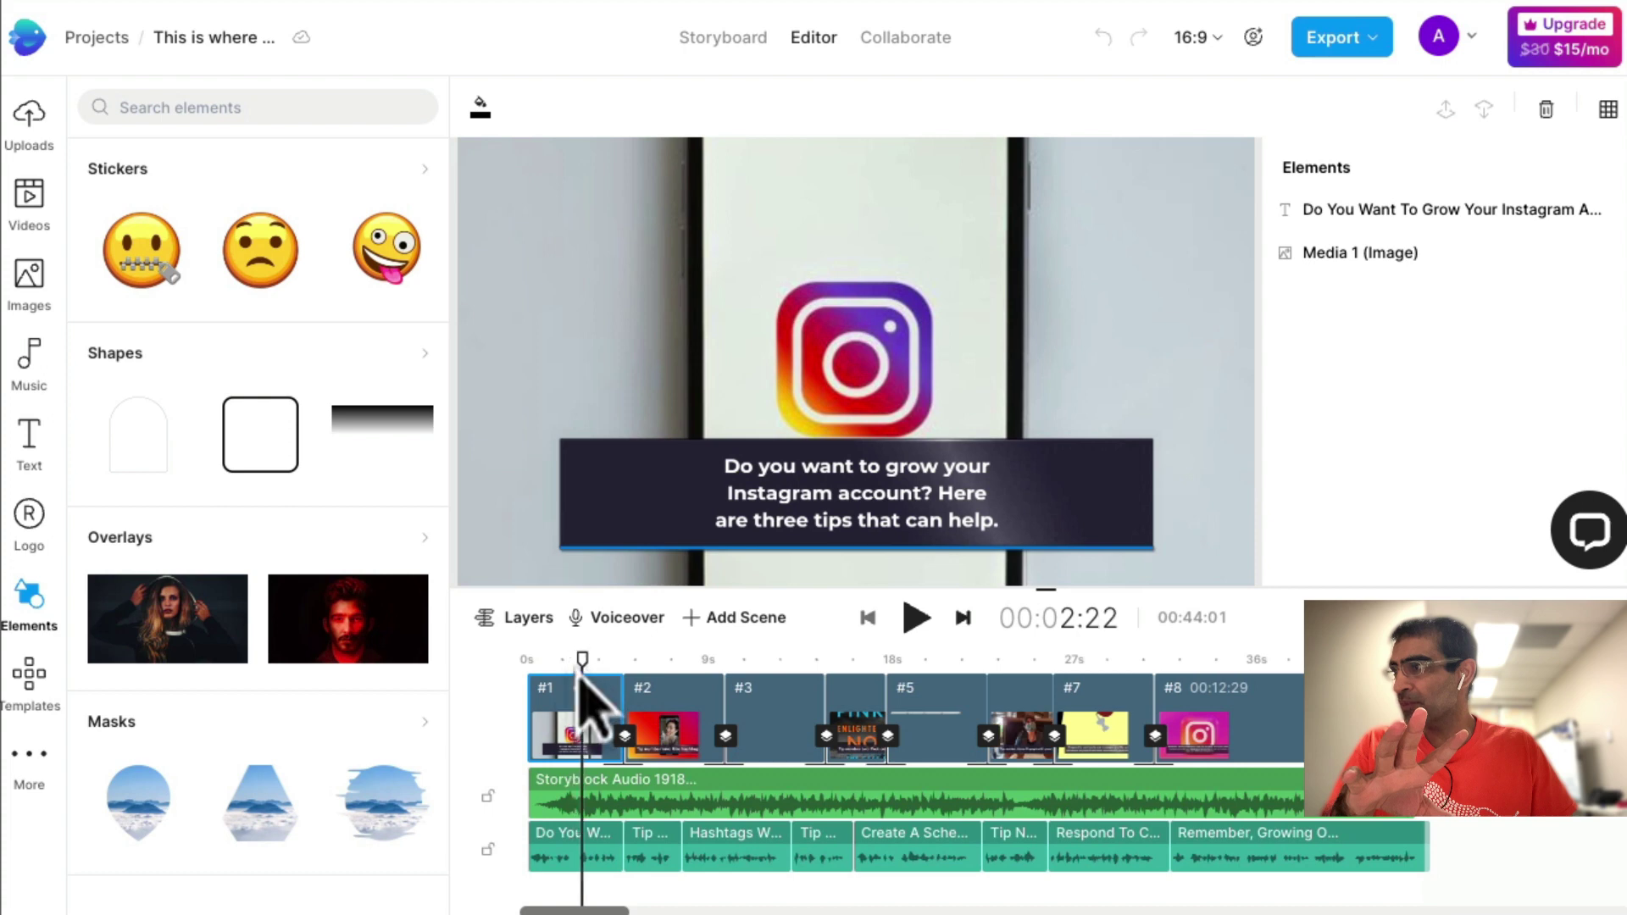
click(527, 675)
click(616, 631)
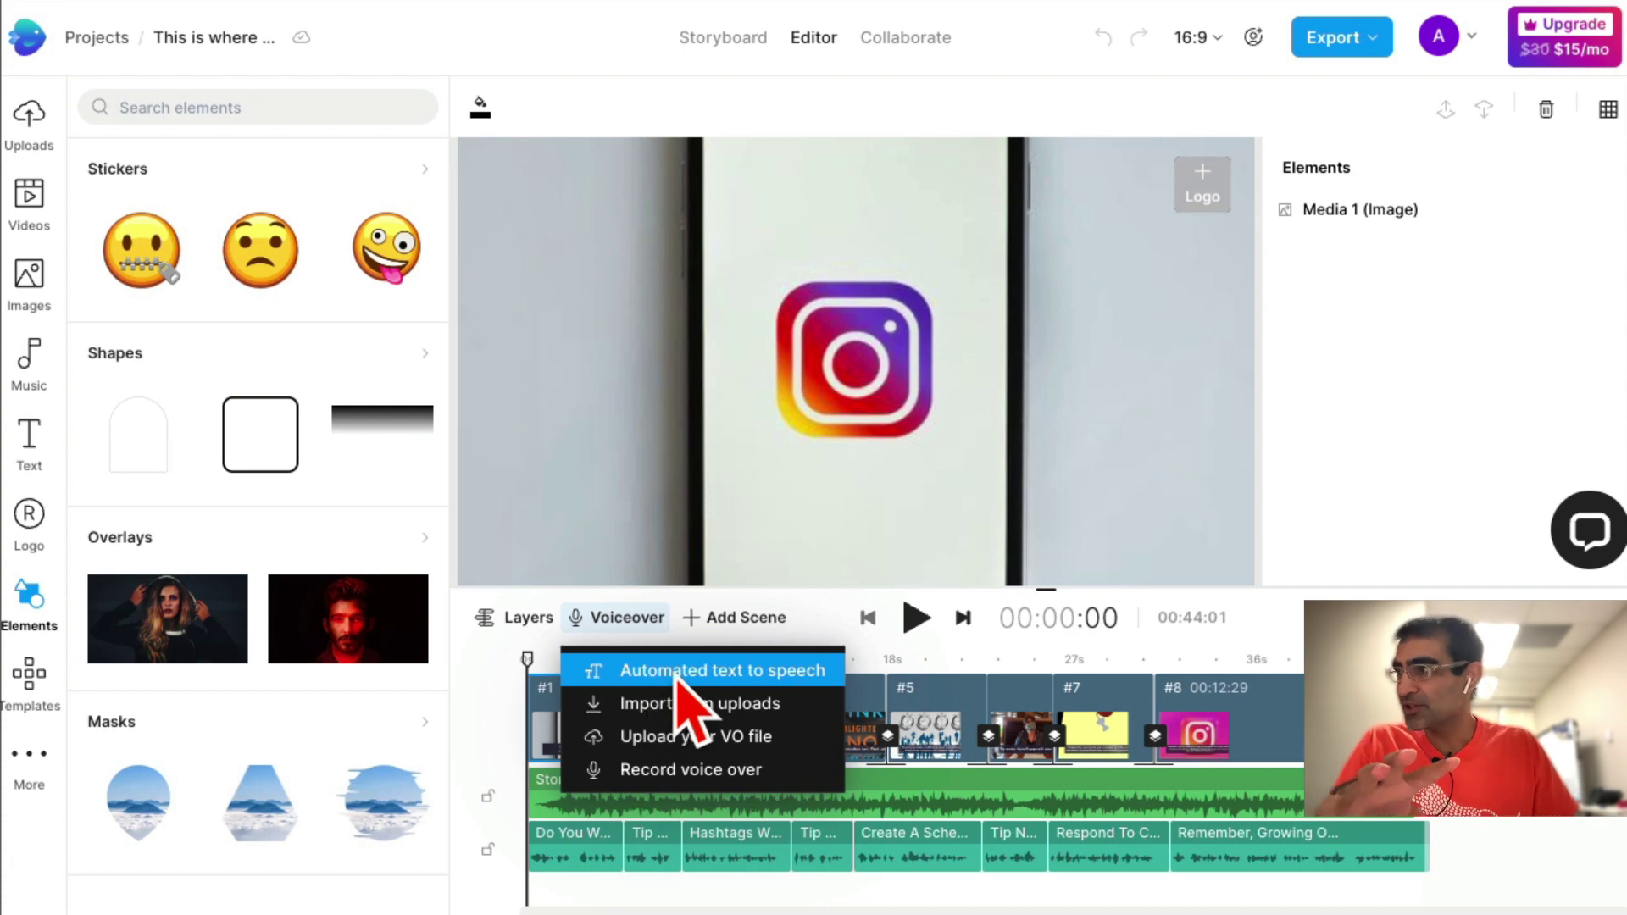
click(685, 674)
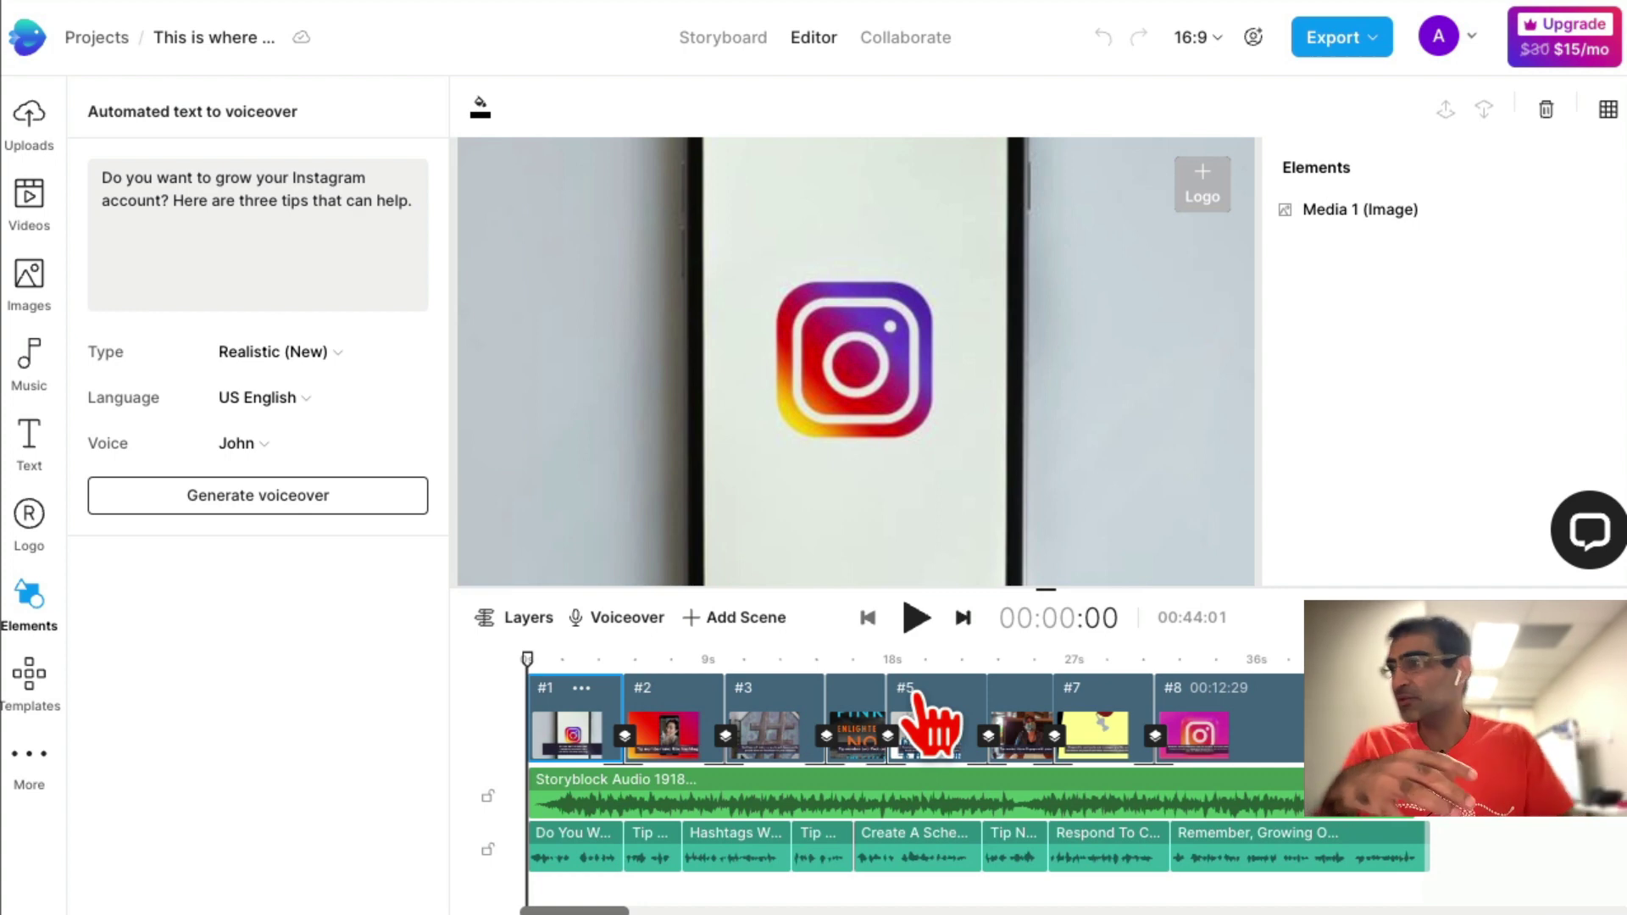
click(310, 356)
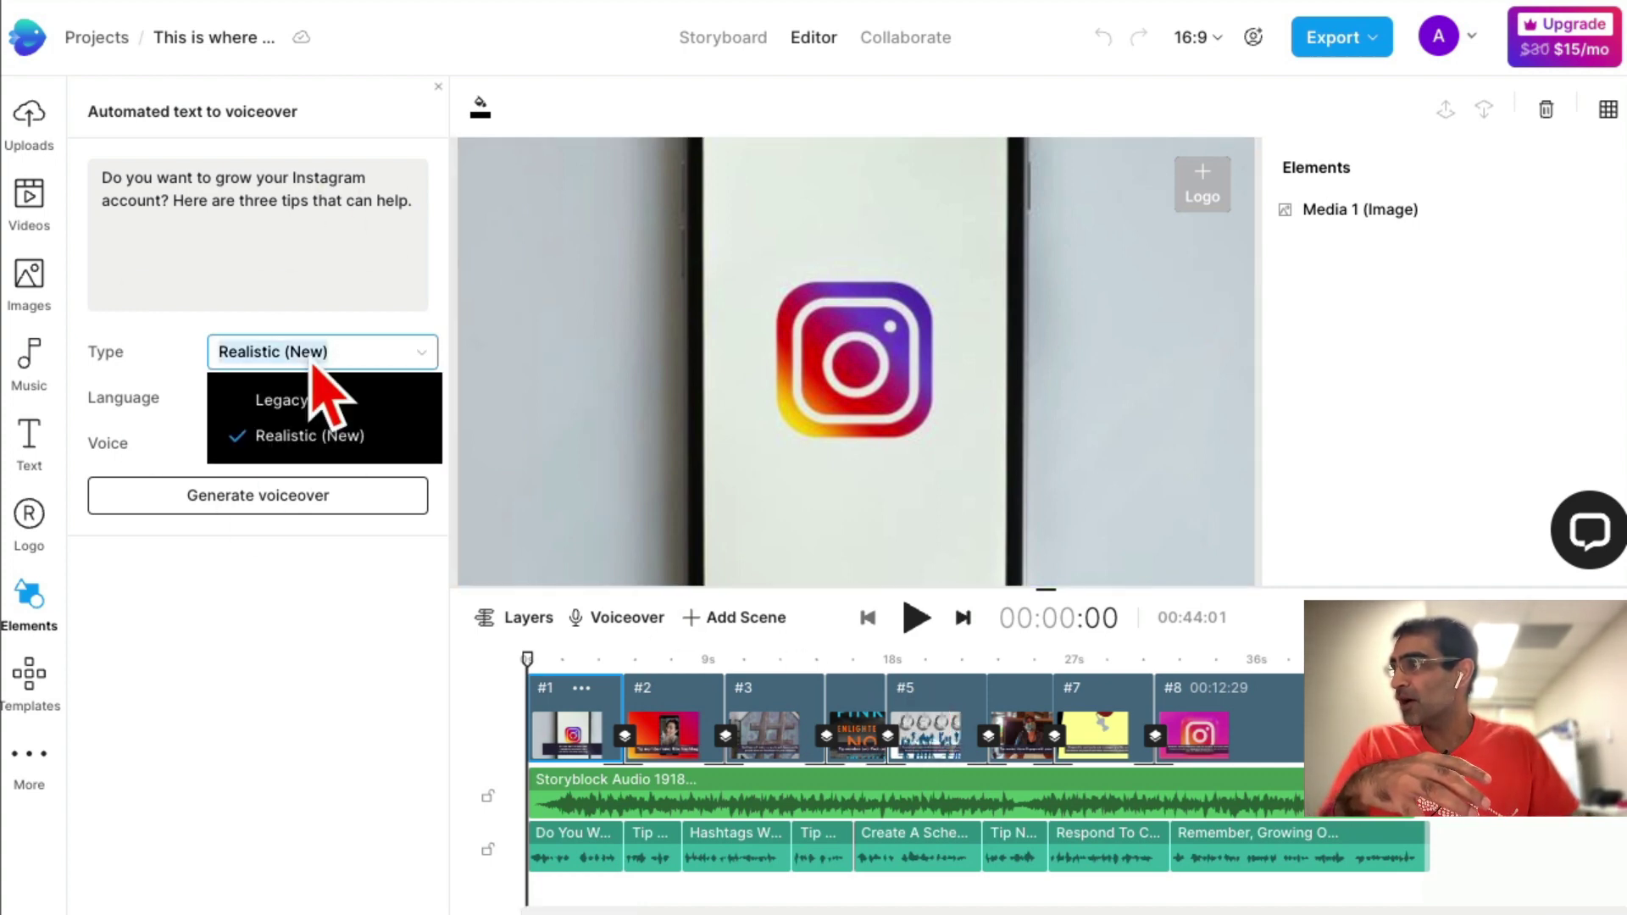
click(320, 443)
click(284, 407)
click(244, 443)
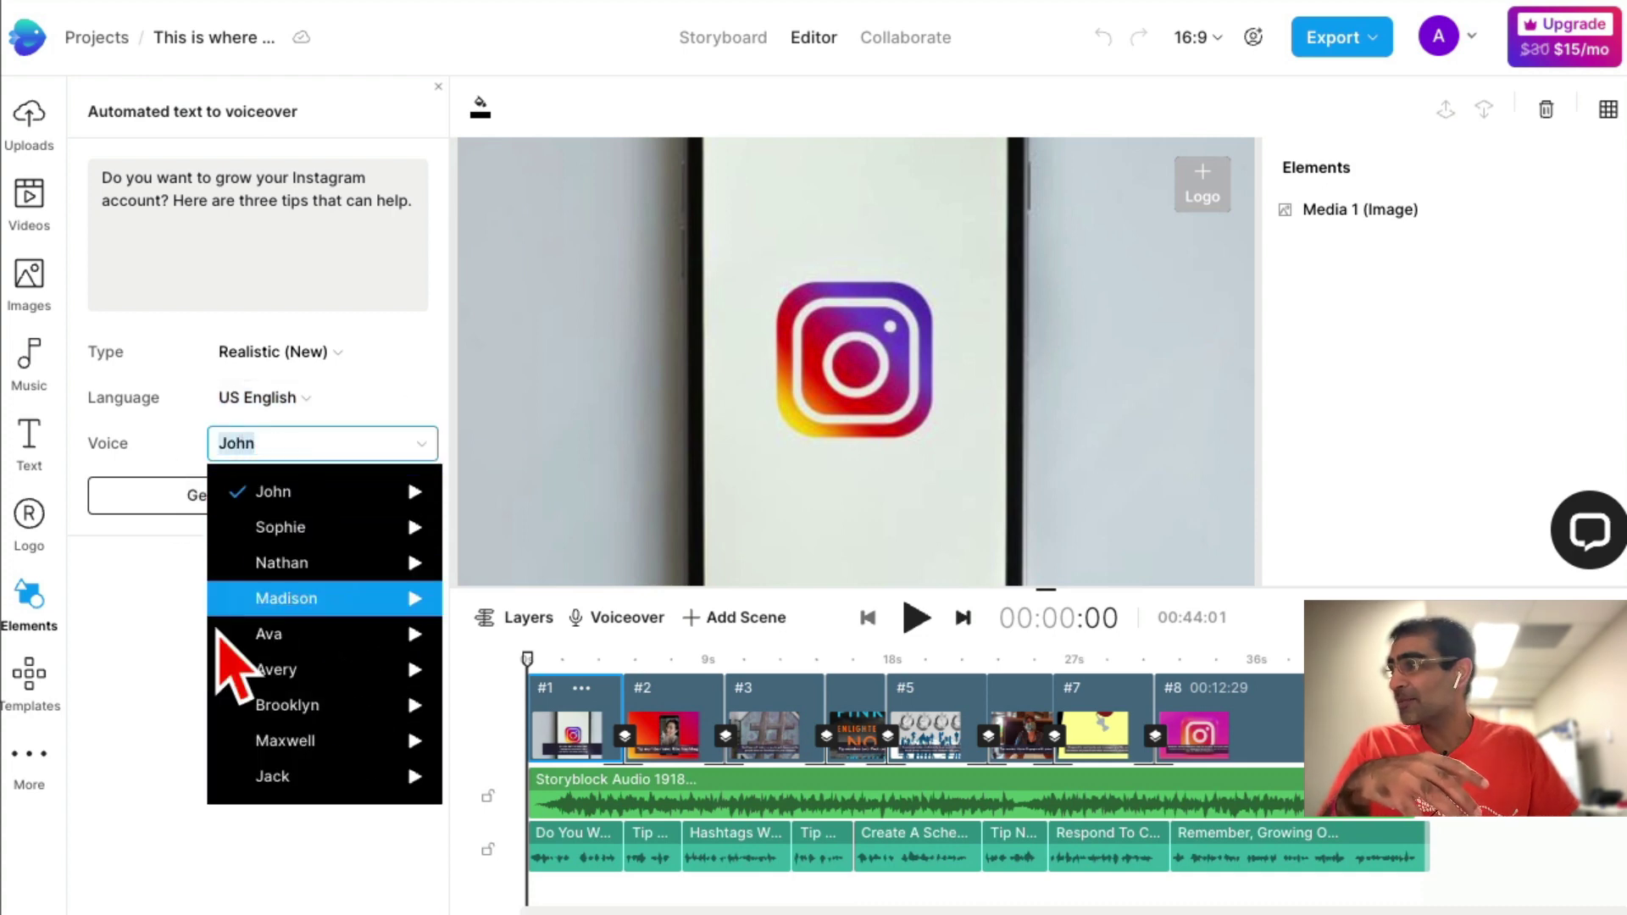
click(192, 611)
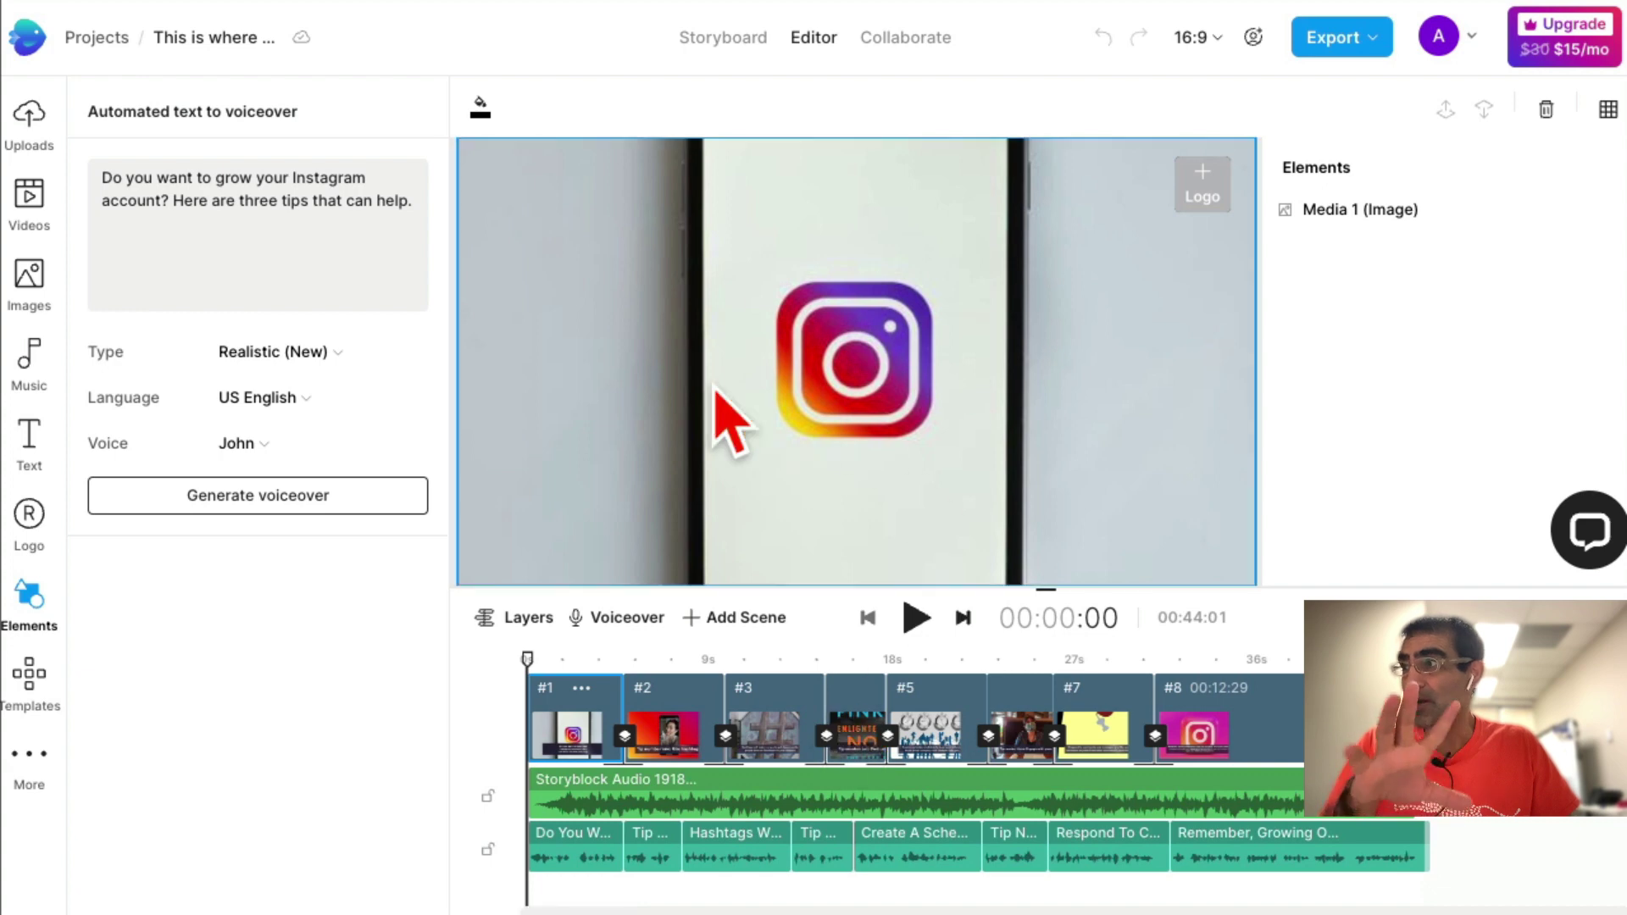
click(918, 624)
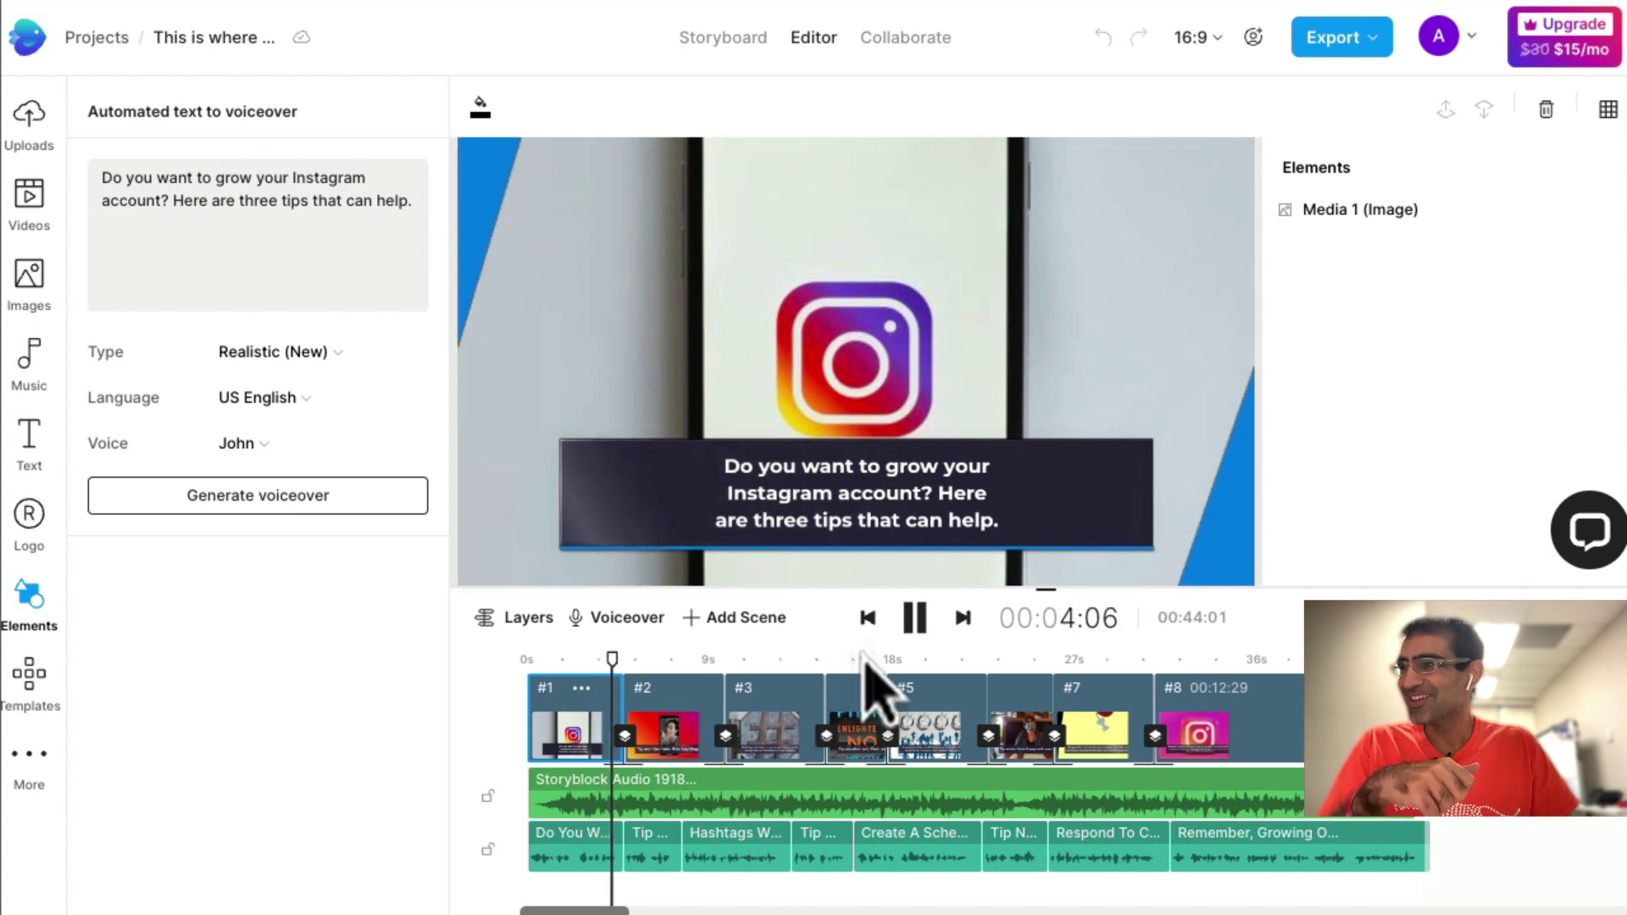
- Jump to scene #5 and pause preview on its scheduling tip caption, around 21 seconds
click(894, 693)
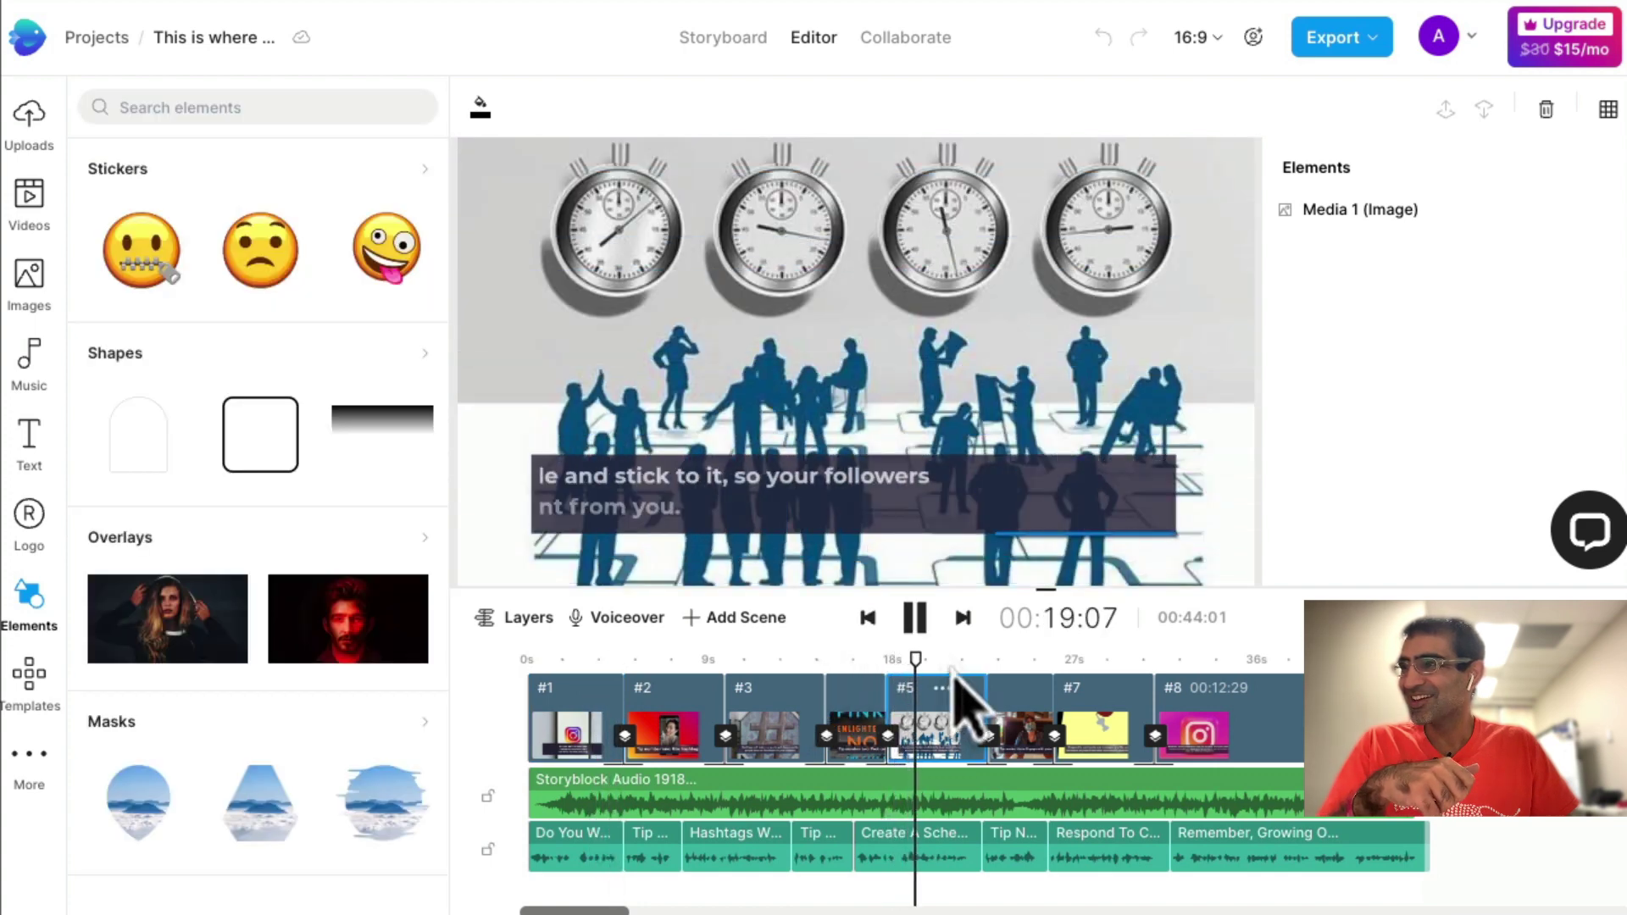
click(918, 620)
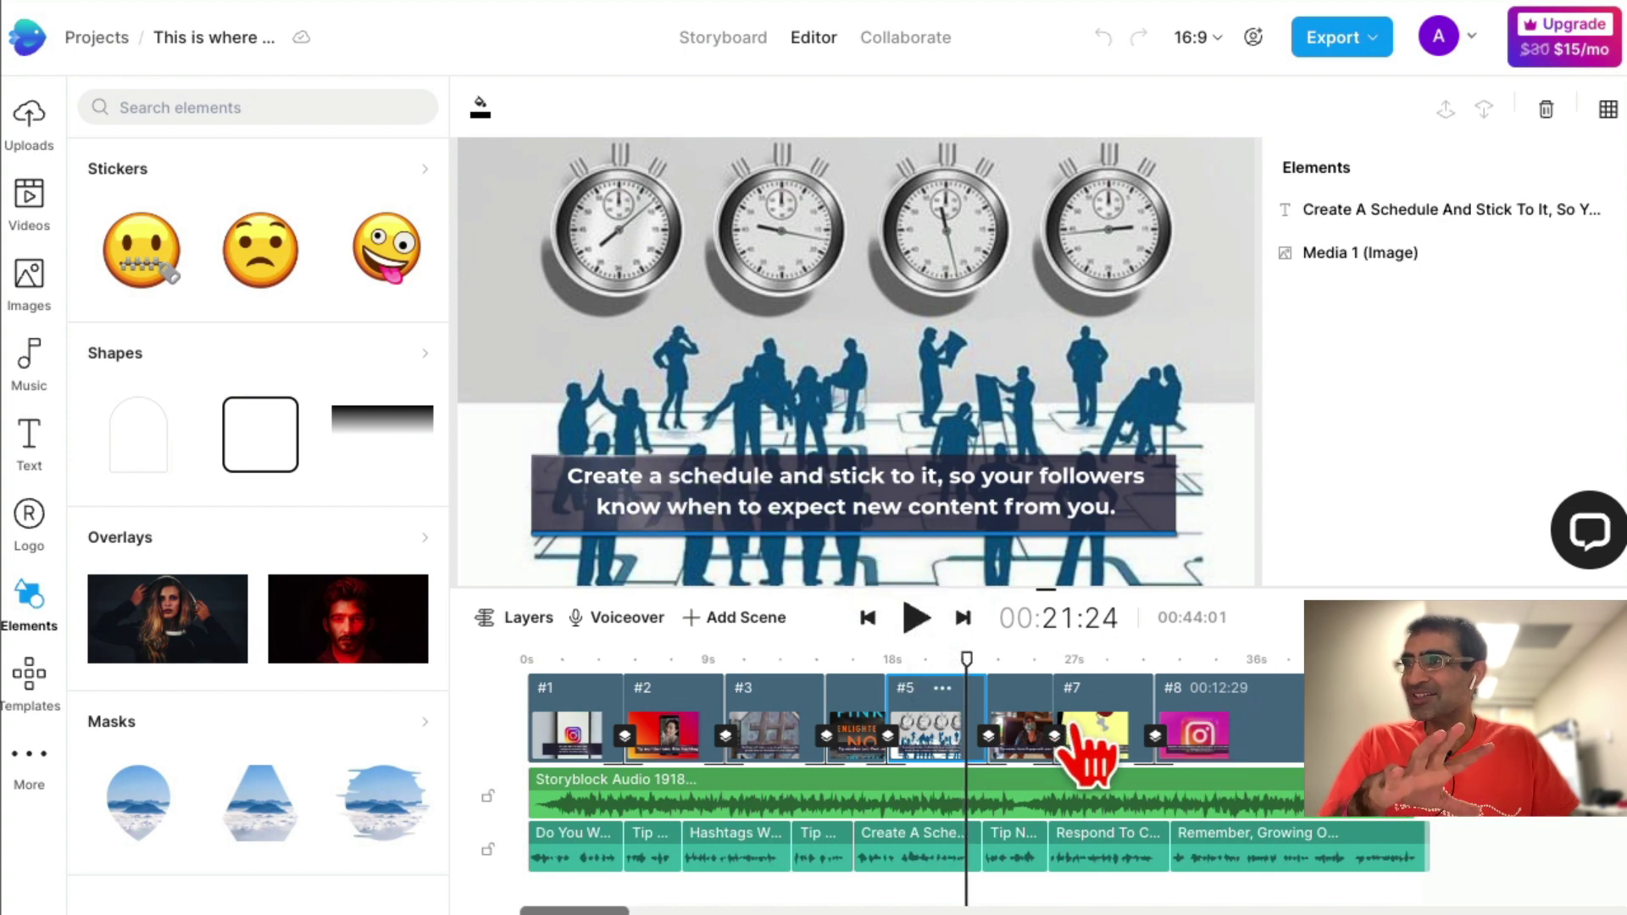